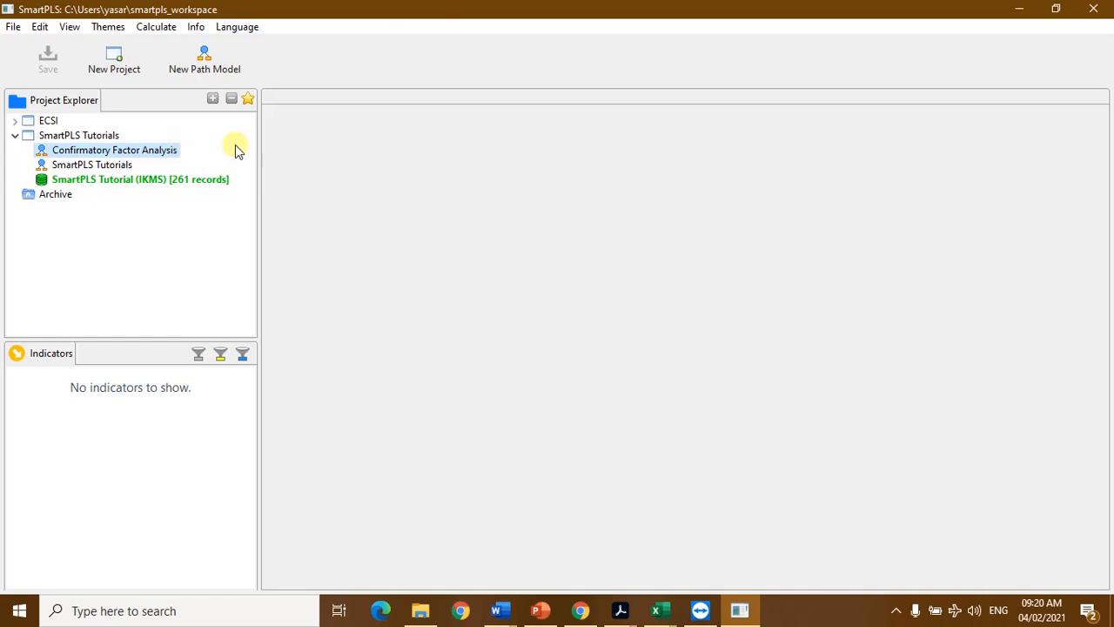
Step: Open the Confirmatory Factor Analysis model and space the five JB_PER indicators evenly beside the JBPER construct
double_click(154, 152)
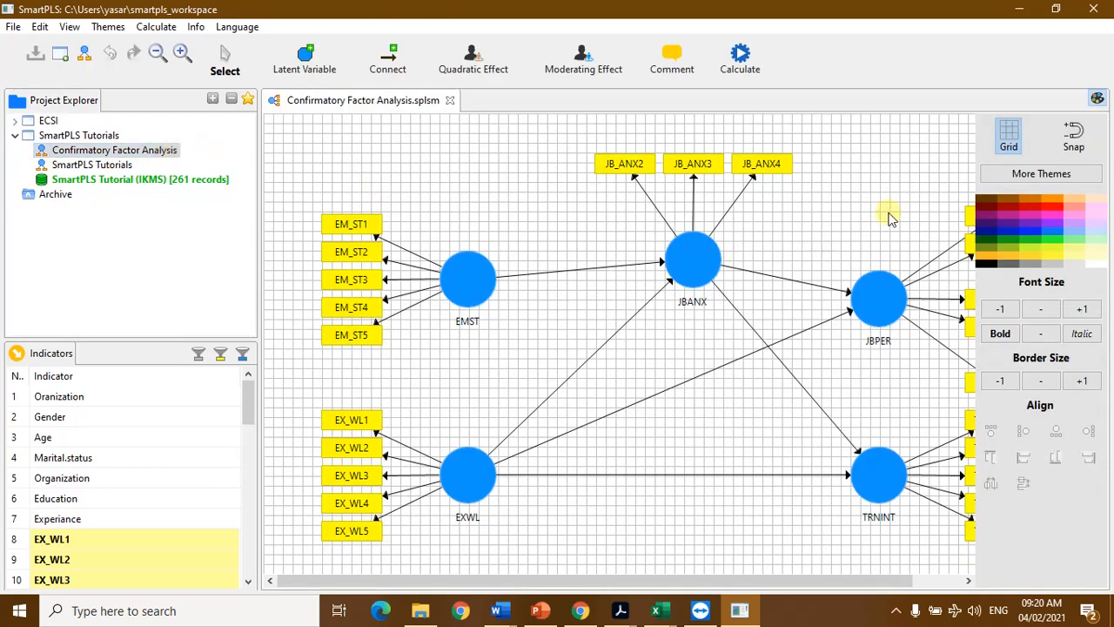
click(1098, 99)
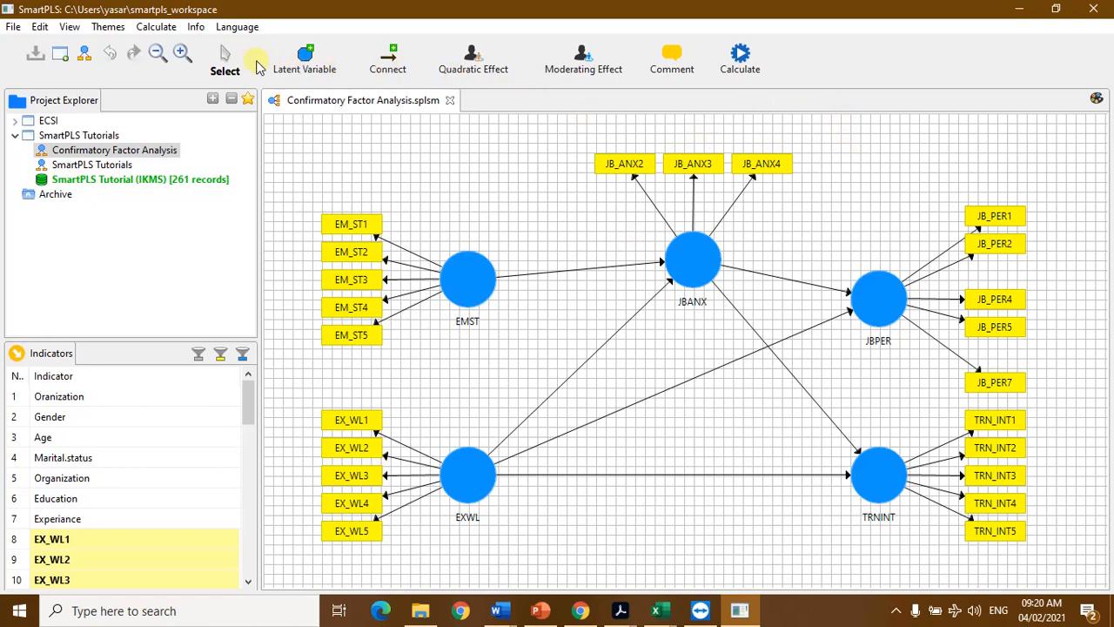
drag(995, 384, 999, 362)
drag(997, 248, 998, 274)
drag(992, 218, 998, 250)
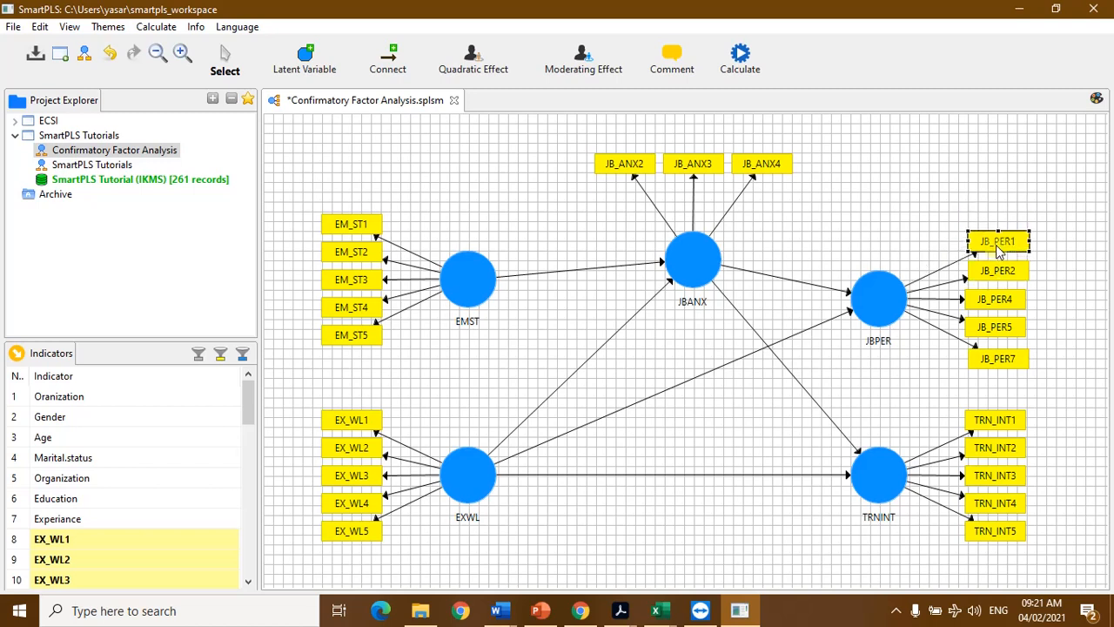
drag(1011, 303, 997, 329)
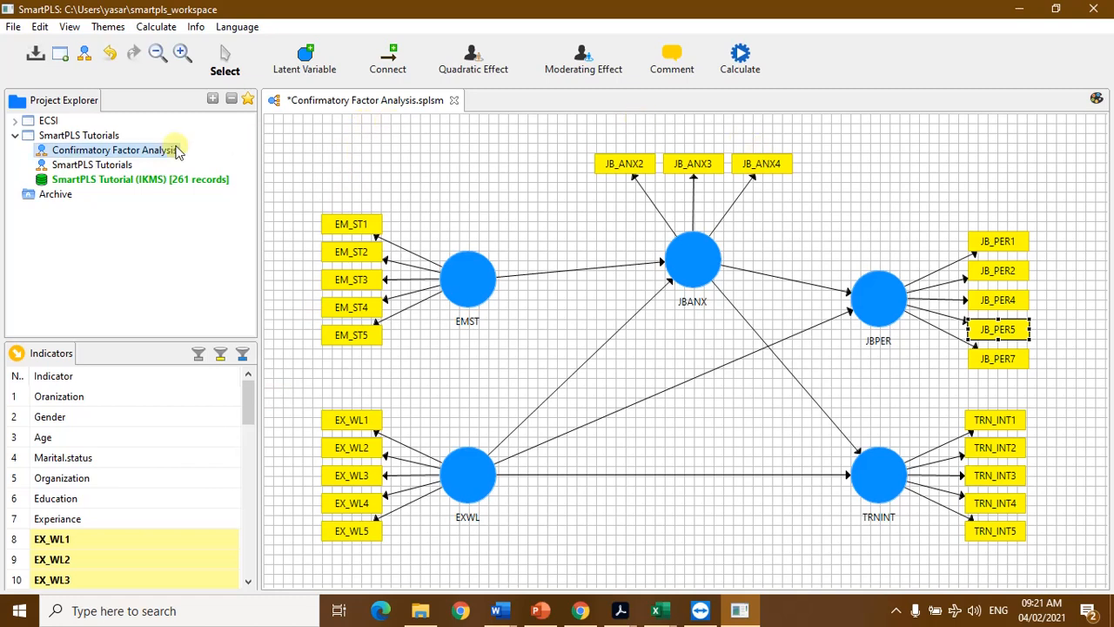
Step: Duplicate the Confirmatory Factor Analysis model, saving its changes first, and name the copy Simple Regression
right_click(96, 152)
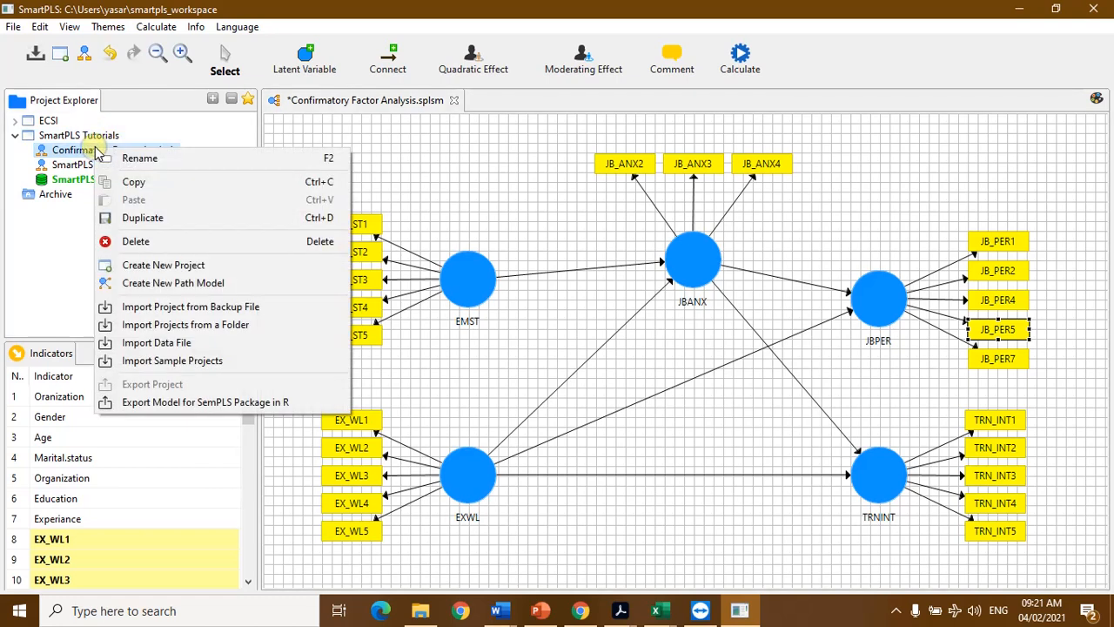
click(142, 218)
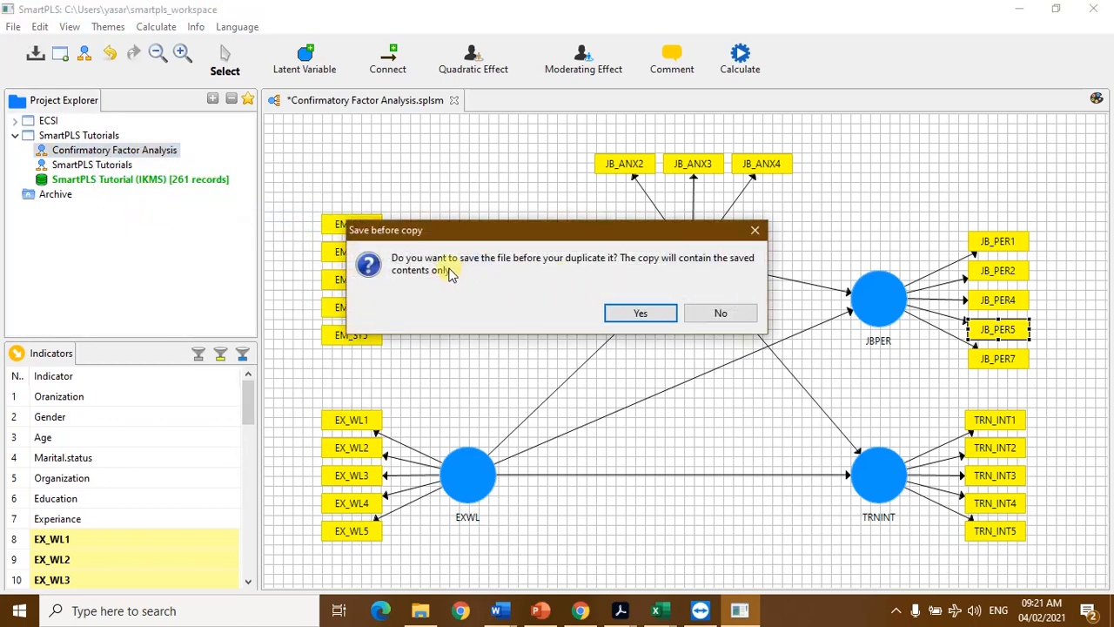
click(642, 315)
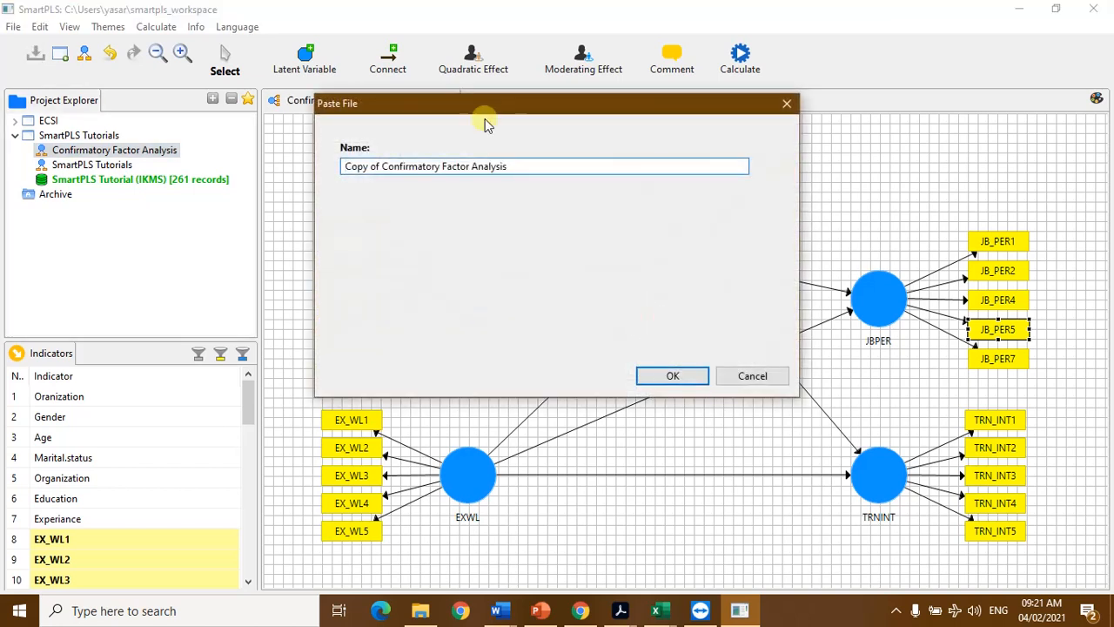
drag(539, 167, 303, 176)
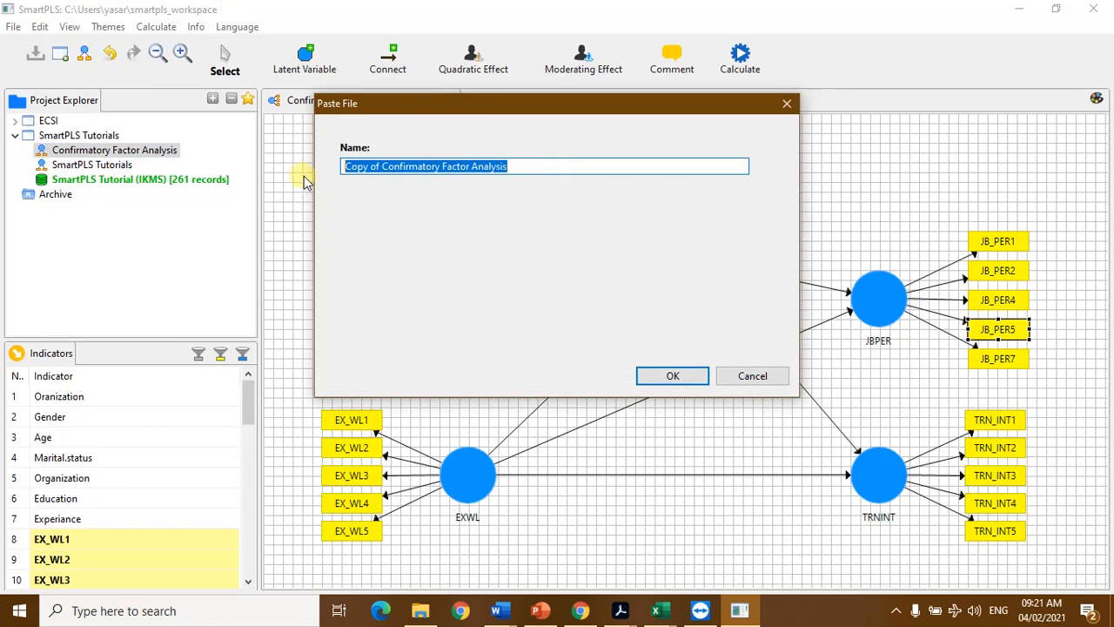
text(Sim)
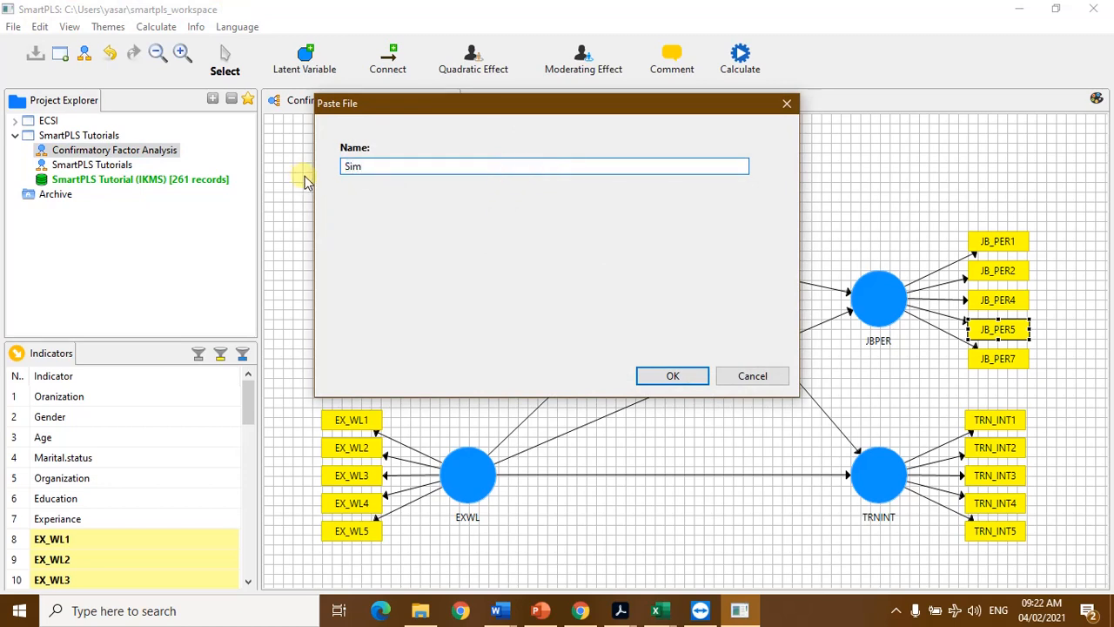
key(BackSpace)
text(mple Regression)
click(683, 375)
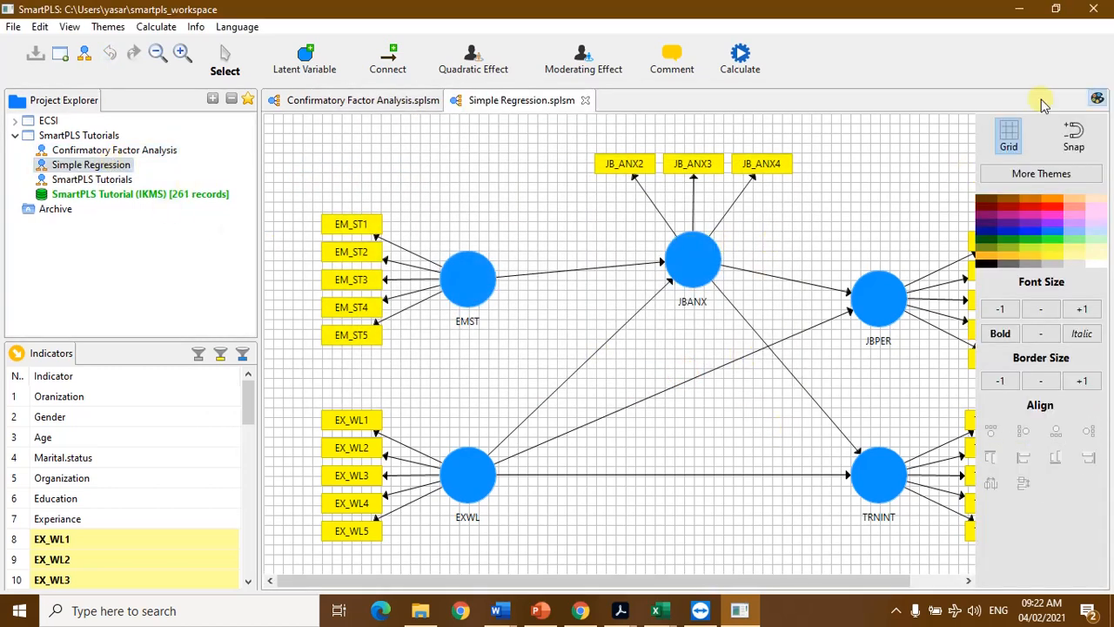
Step: Delete the JBANX and EMST constructs from the Simple Regression model
click(1090, 103)
click(702, 253)
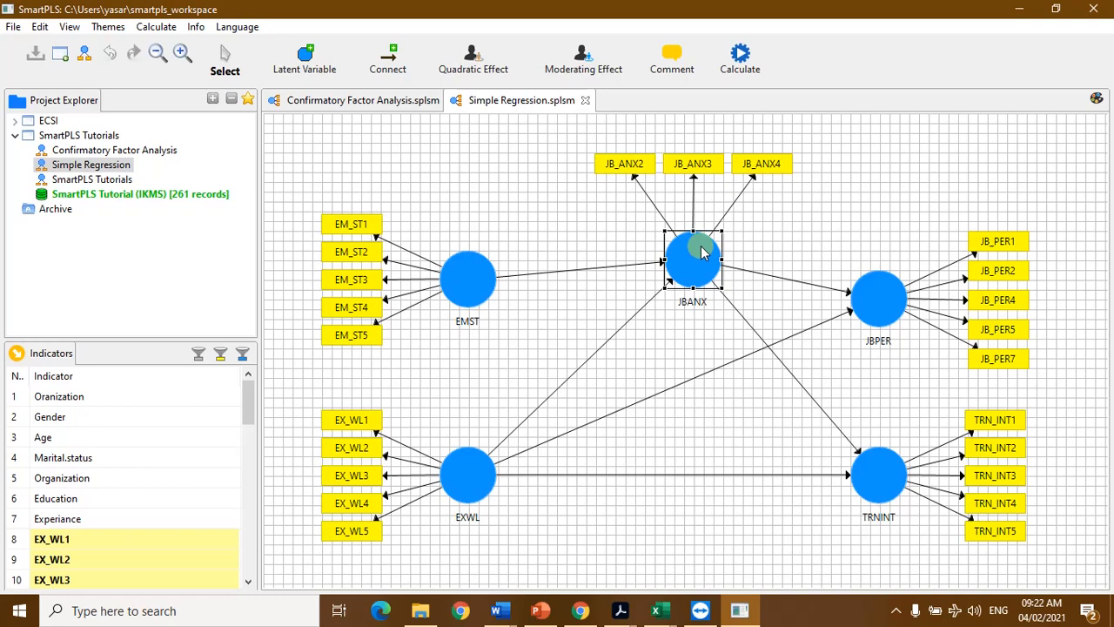
key(Delete)
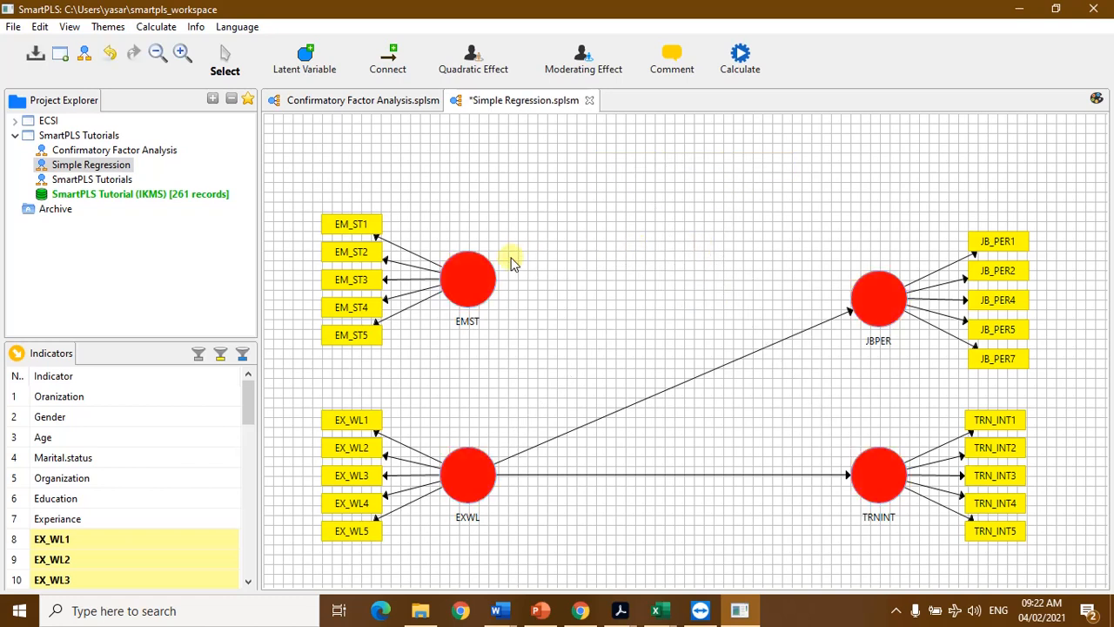
click(484, 280)
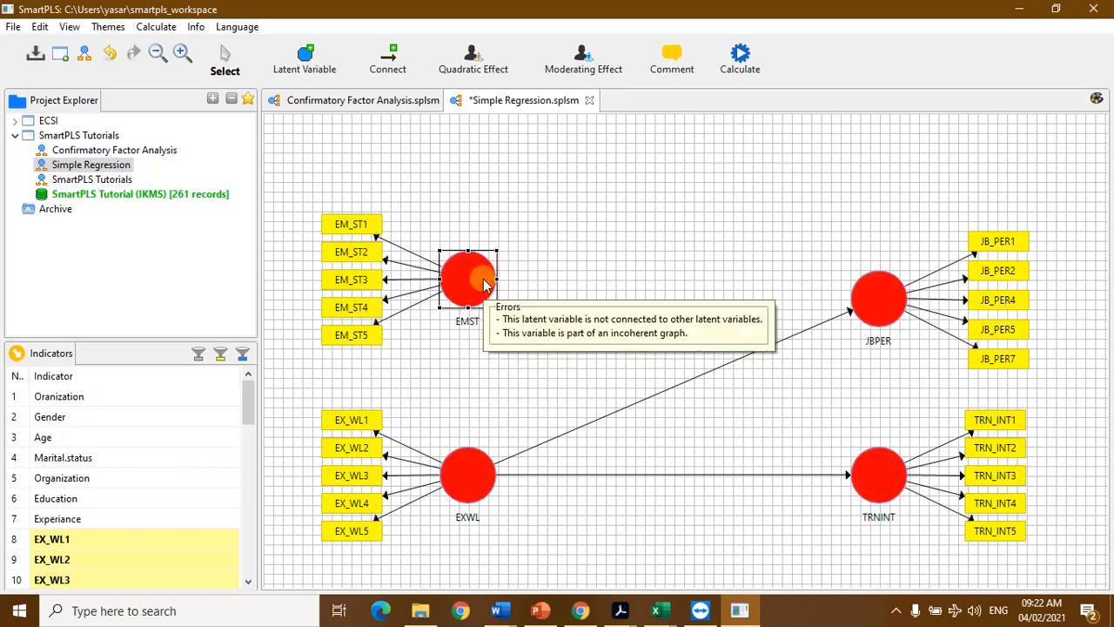
key(Delete)
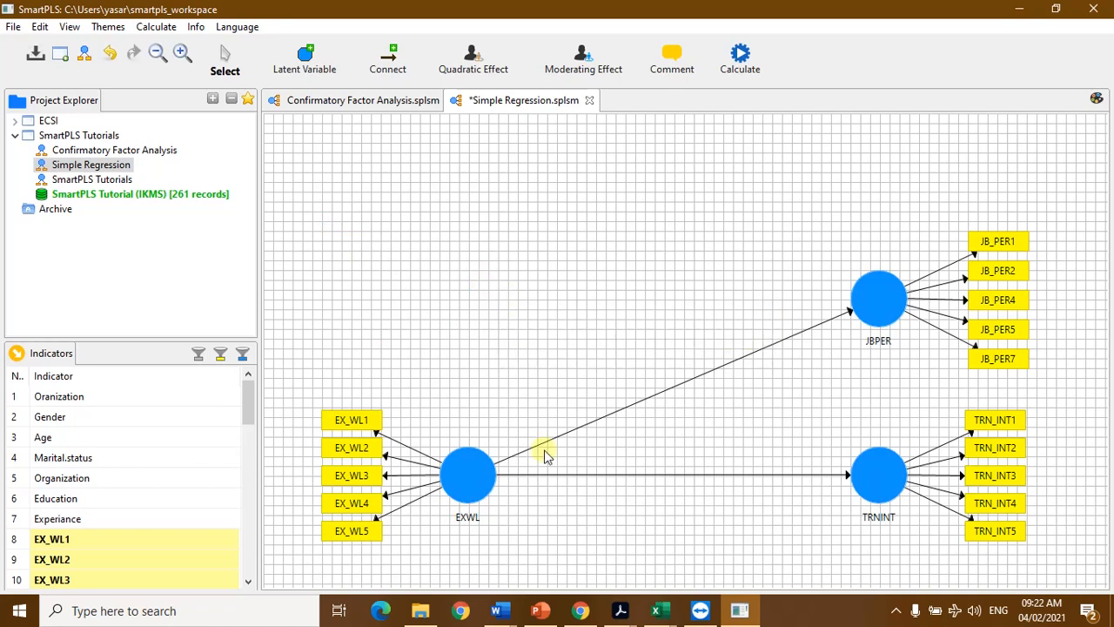
Step: Move the EXWL and JBPER constructs higher on the canvas and delete the TRNINT construct
drag(480, 473, 486, 373)
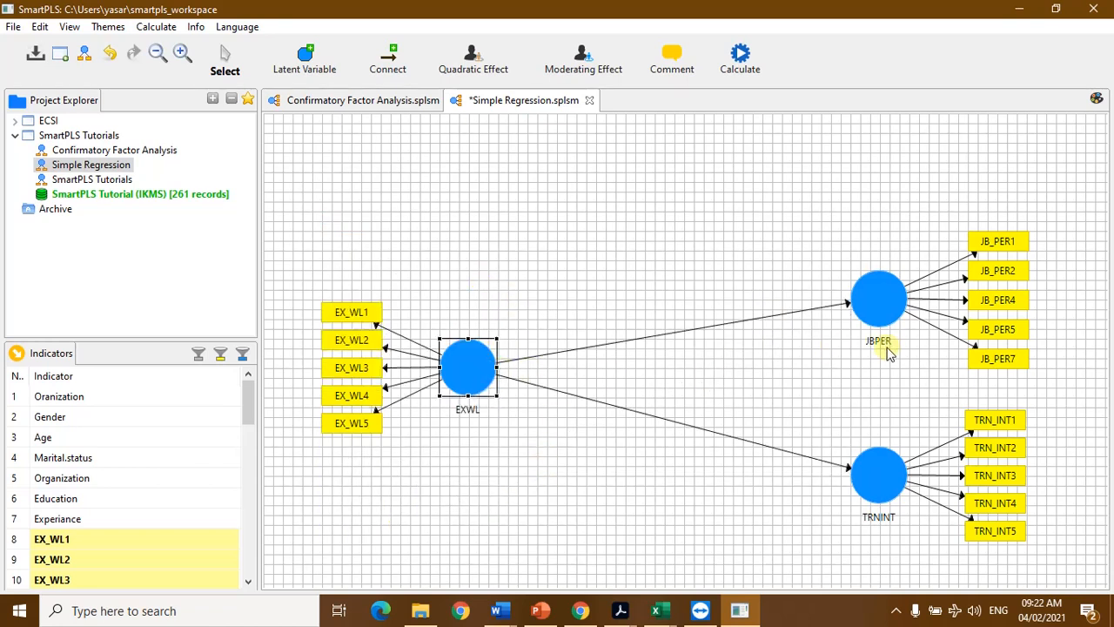
drag(876, 304, 877, 264)
drag(872, 486, 874, 447)
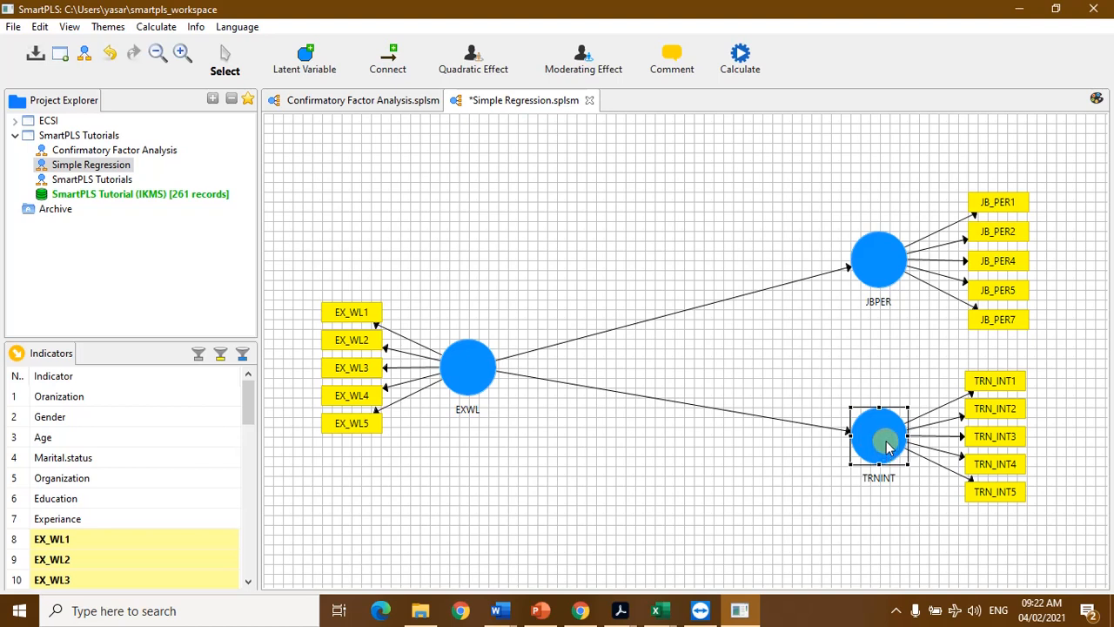
key(Delete)
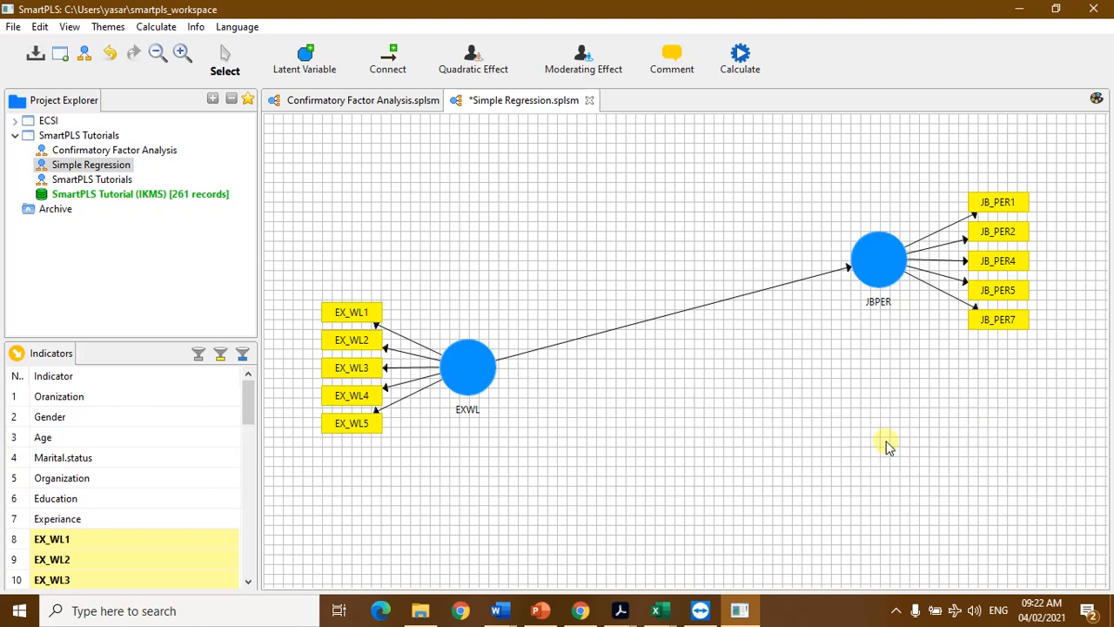
Step: Place JBPER level with EXWL and closer to it, and close the Confirmatory Factor Analysis model
drag(880, 261, 810, 378)
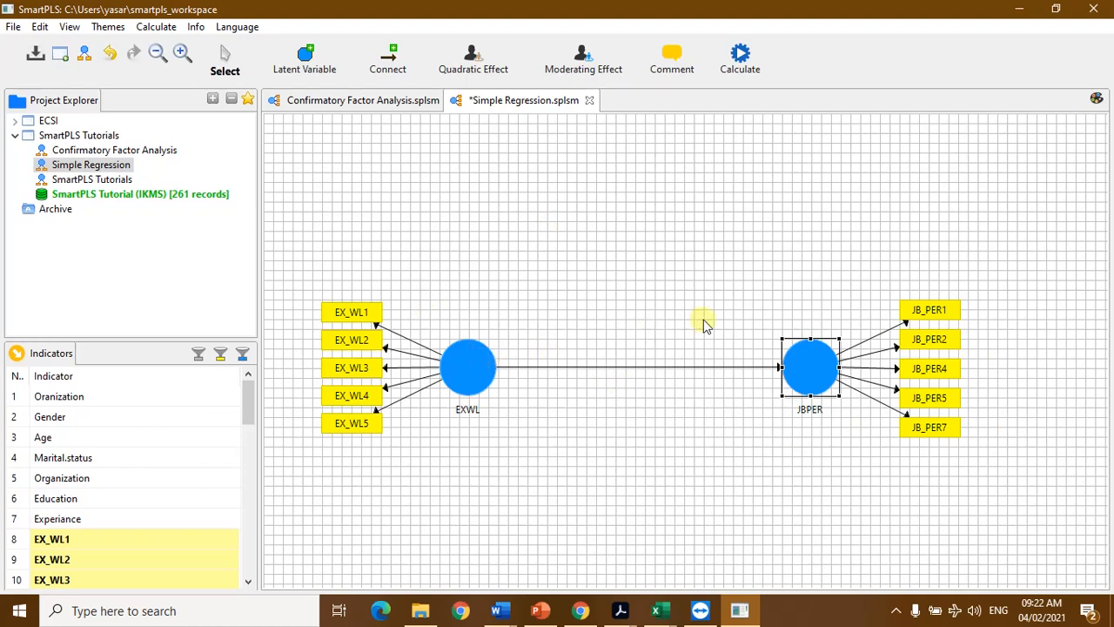
click(399, 101)
click(449, 100)
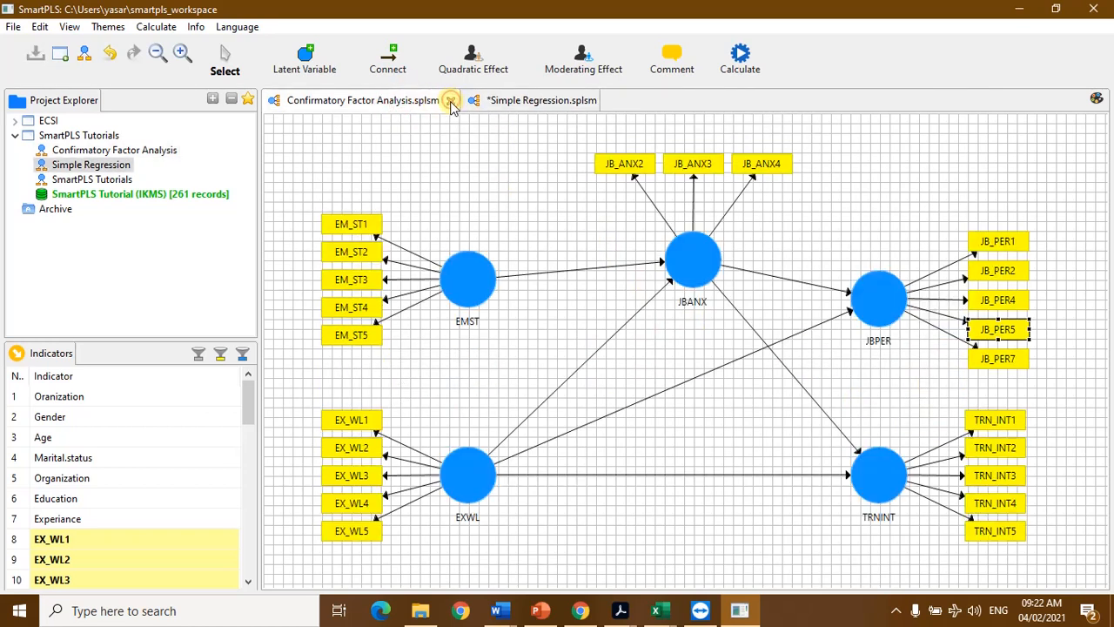
drag(816, 366, 755, 370)
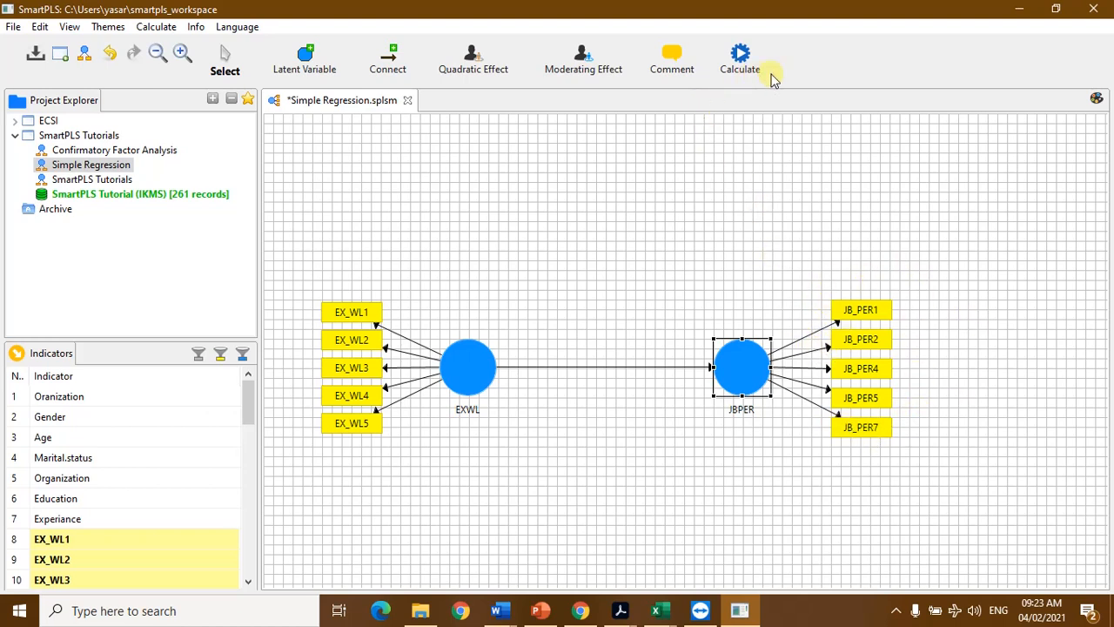
click(738, 58)
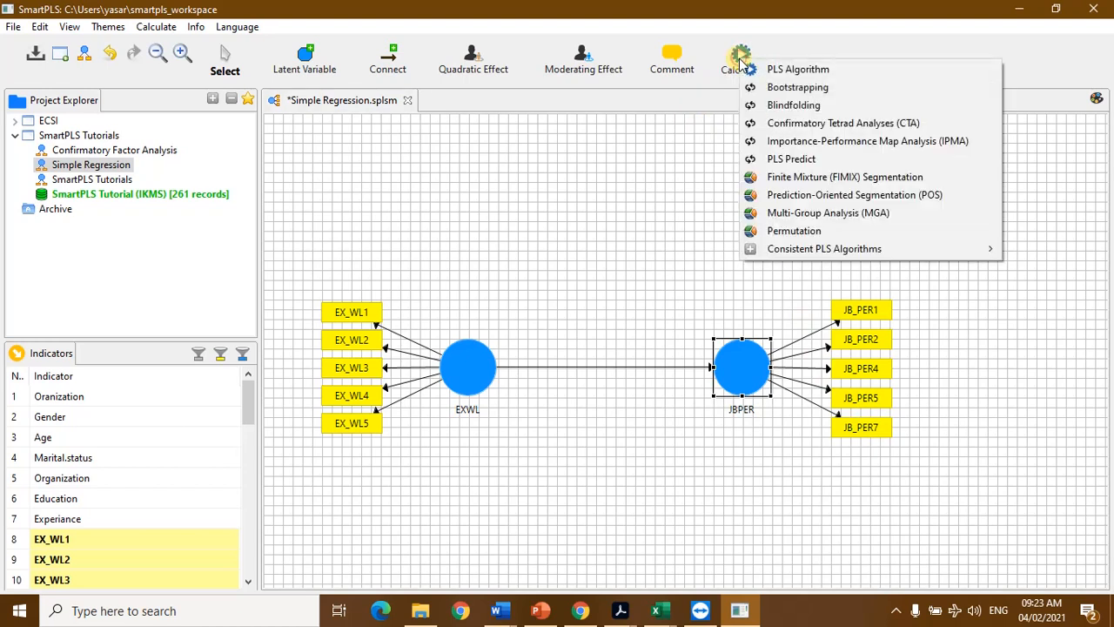
mouse_move(842, 252)
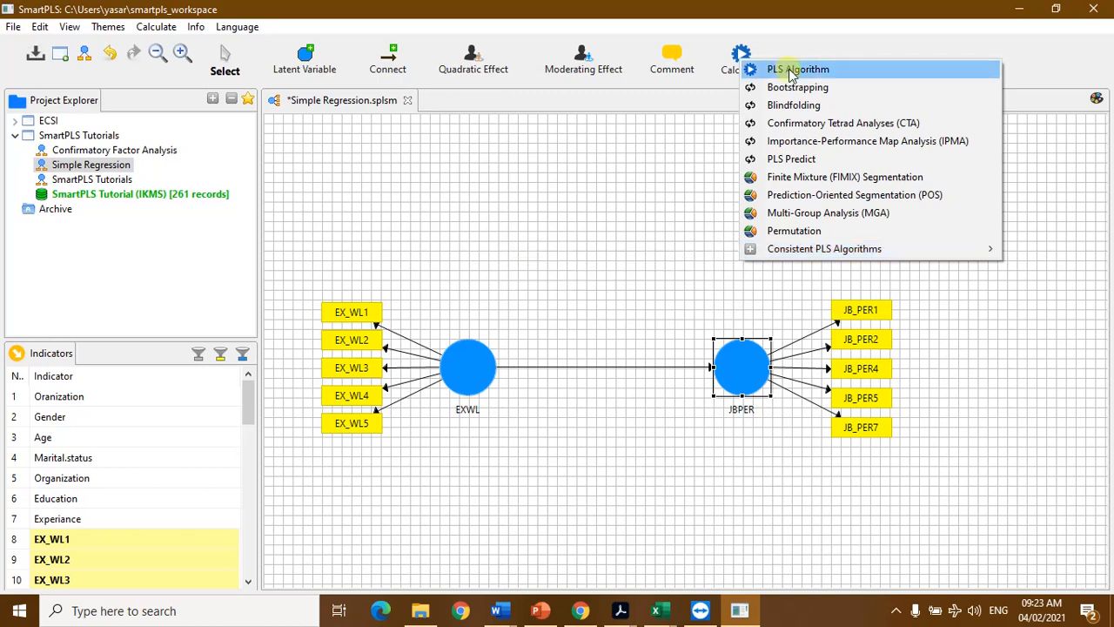
click(470, 357)
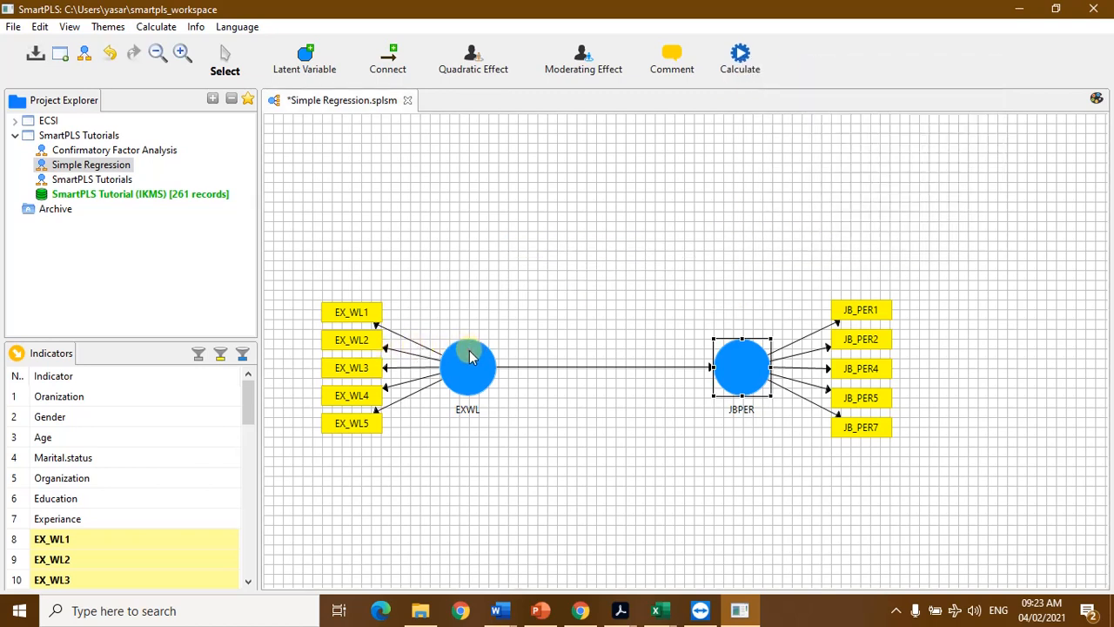
Step: Switch the EXWL construct from reflective to formative measurement and back to reflective
right_click(470, 357)
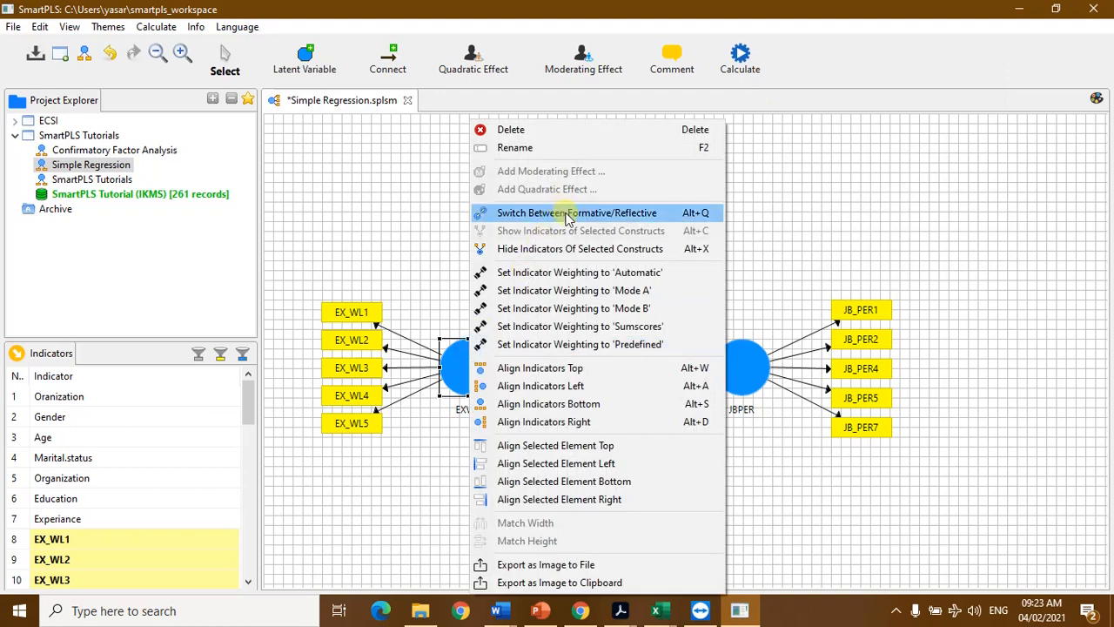
click(568, 213)
click(477, 372)
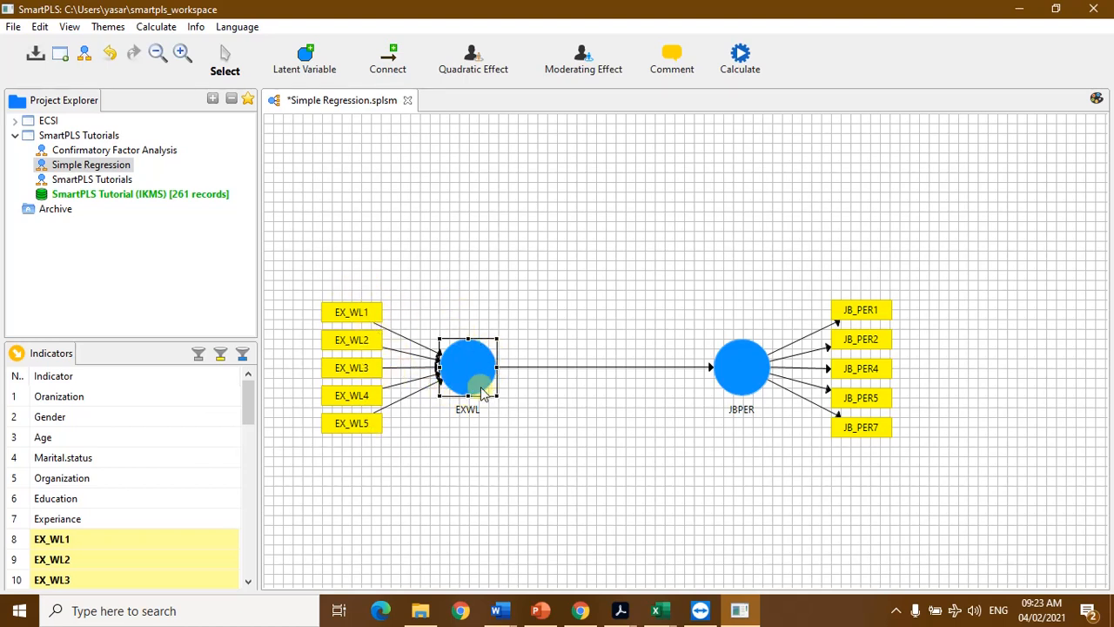
right_click(470, 362)
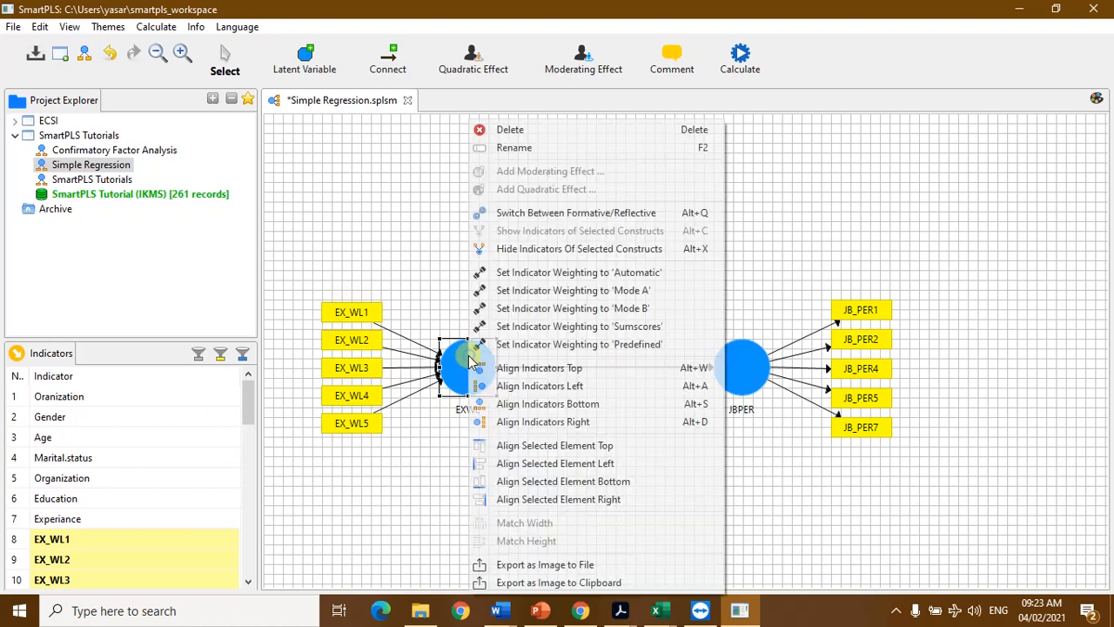
click(567, 213)
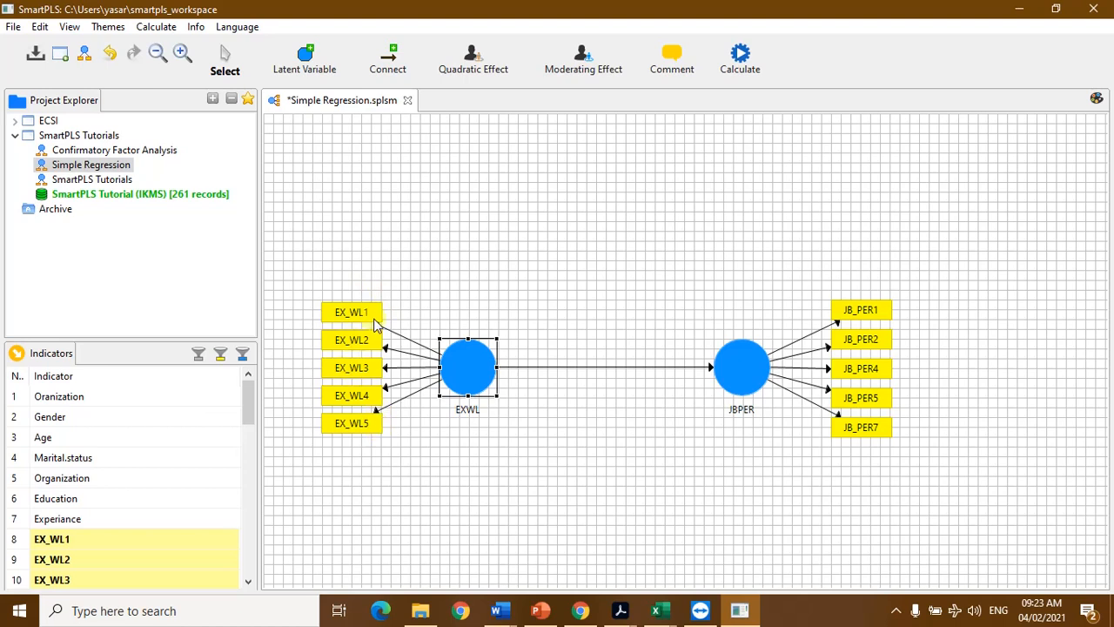
click(575, 389)
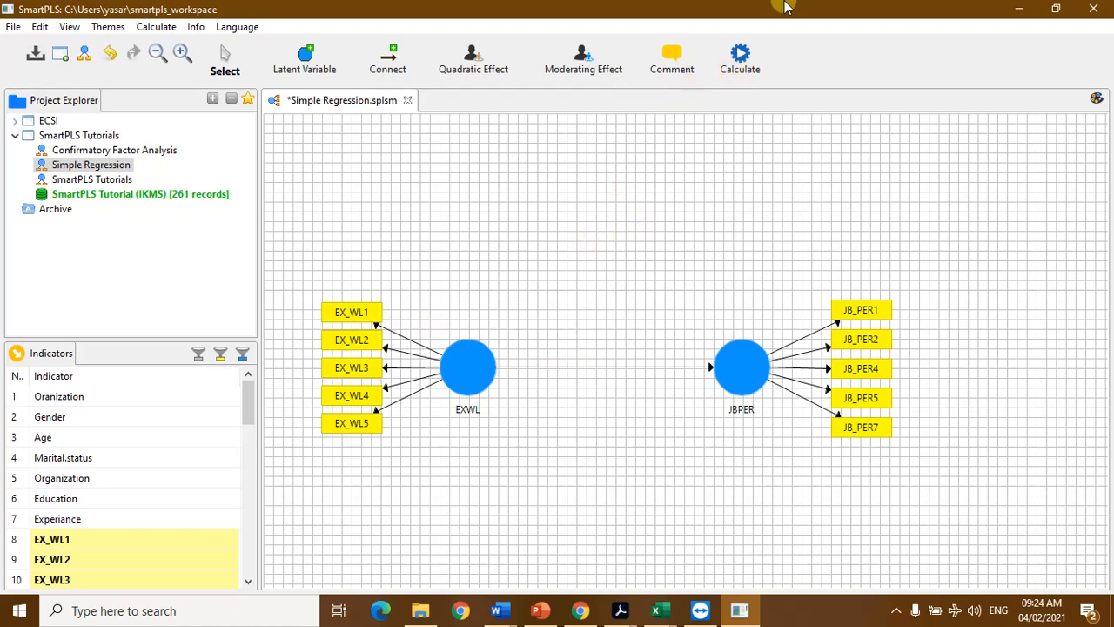
Step: Run the Consistent PLS Algorithm with the Path weighting scheme and enlarge the result links area of the report
click(745, 58)
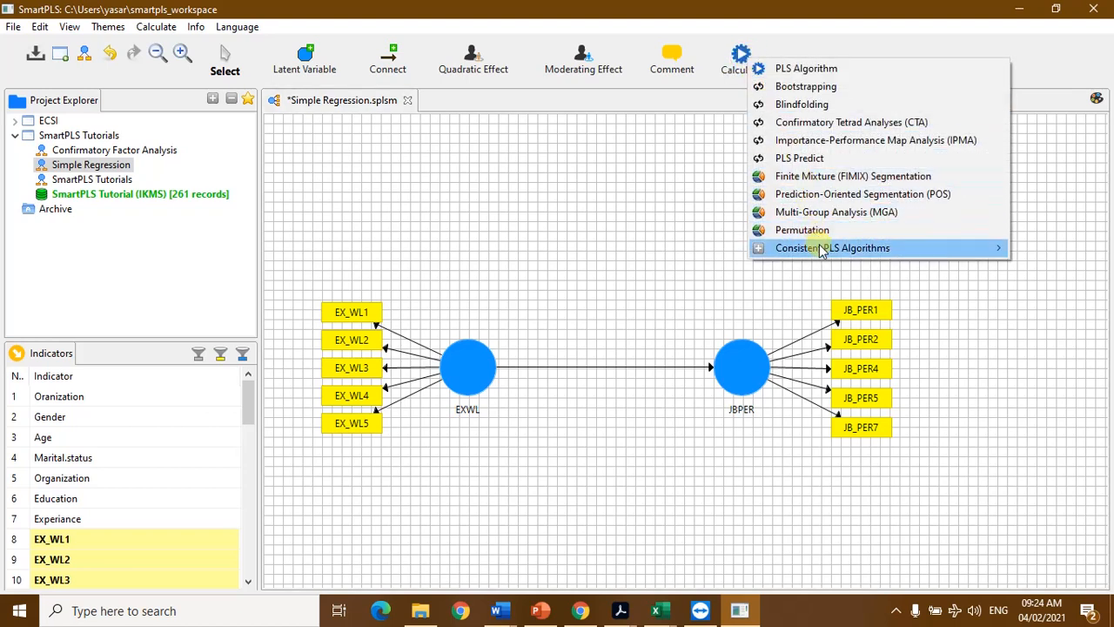
mouse_move(823, 251)
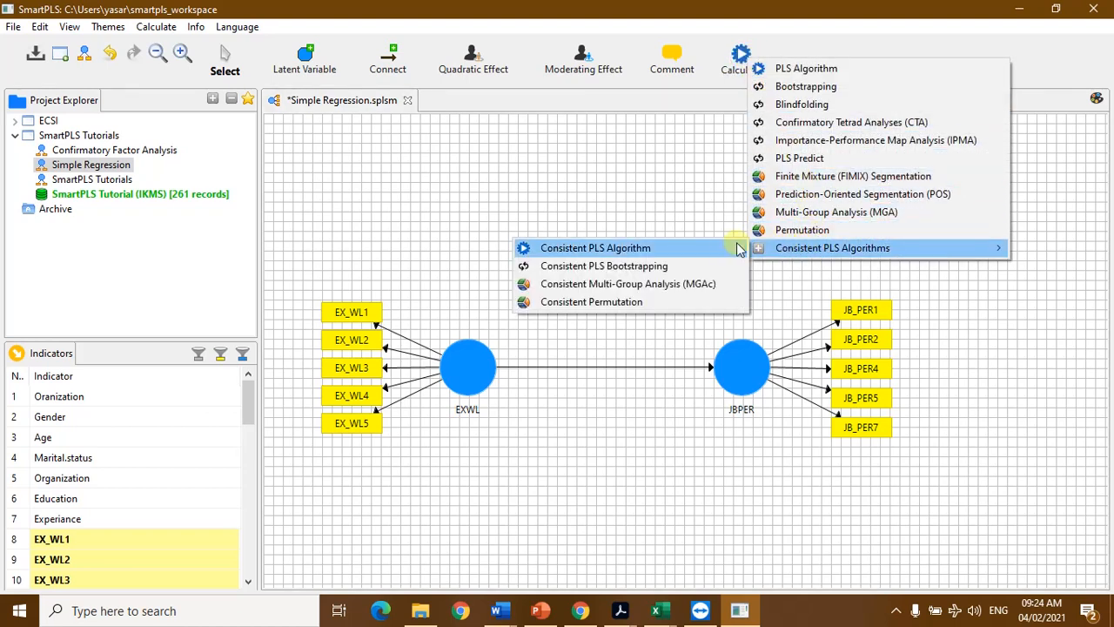
click(627, 251)
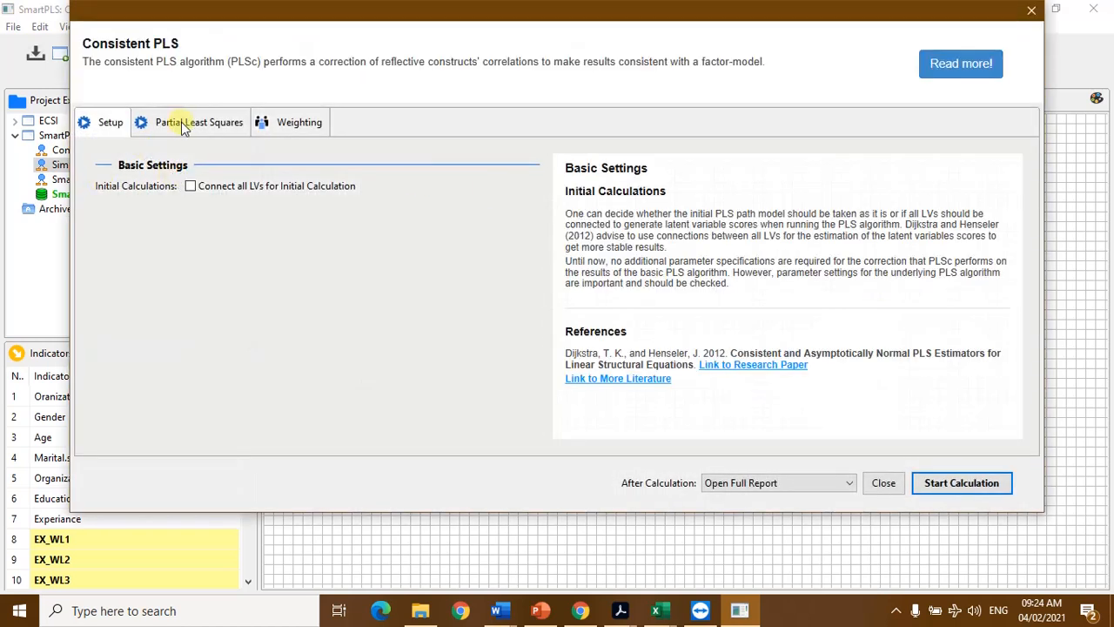
click(184, 124)
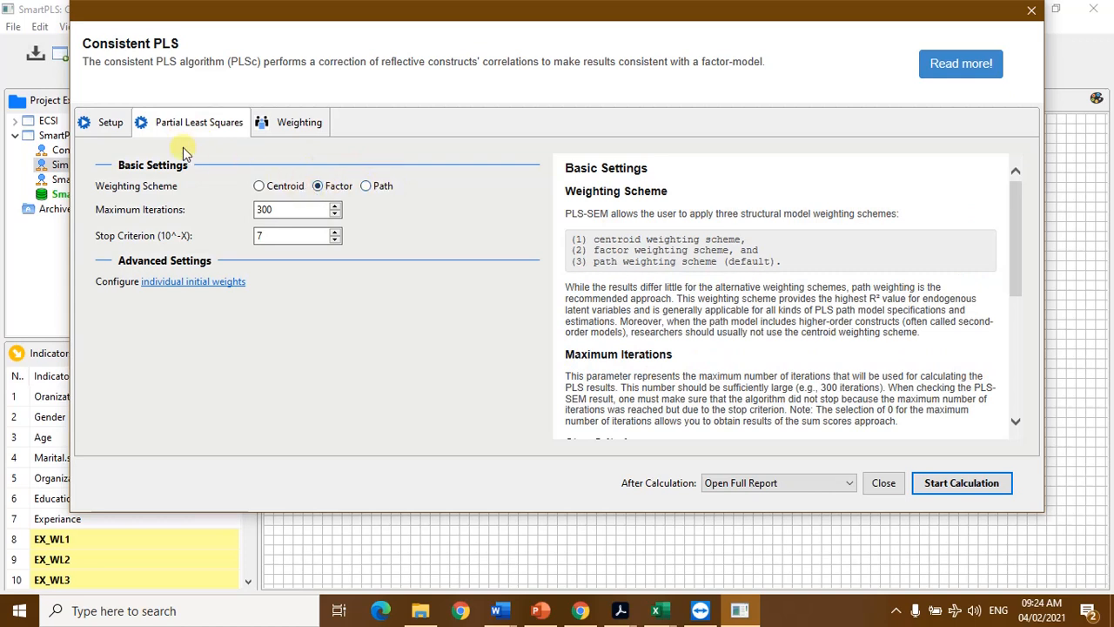
click(367, 188)
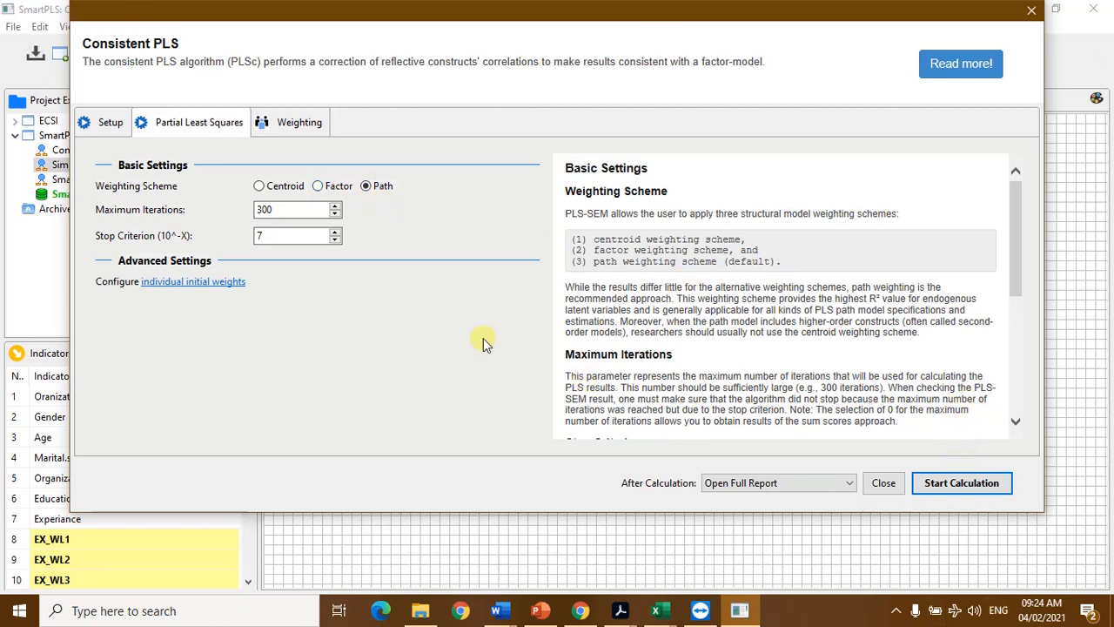
click(962, 483)
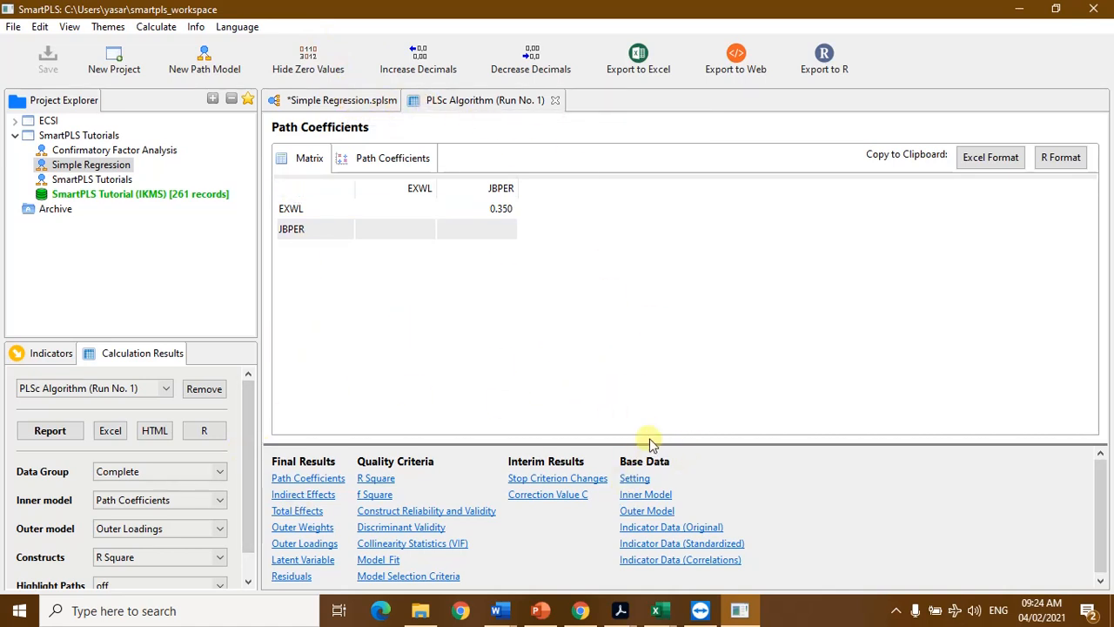
drag(647, 444, 645, 413)
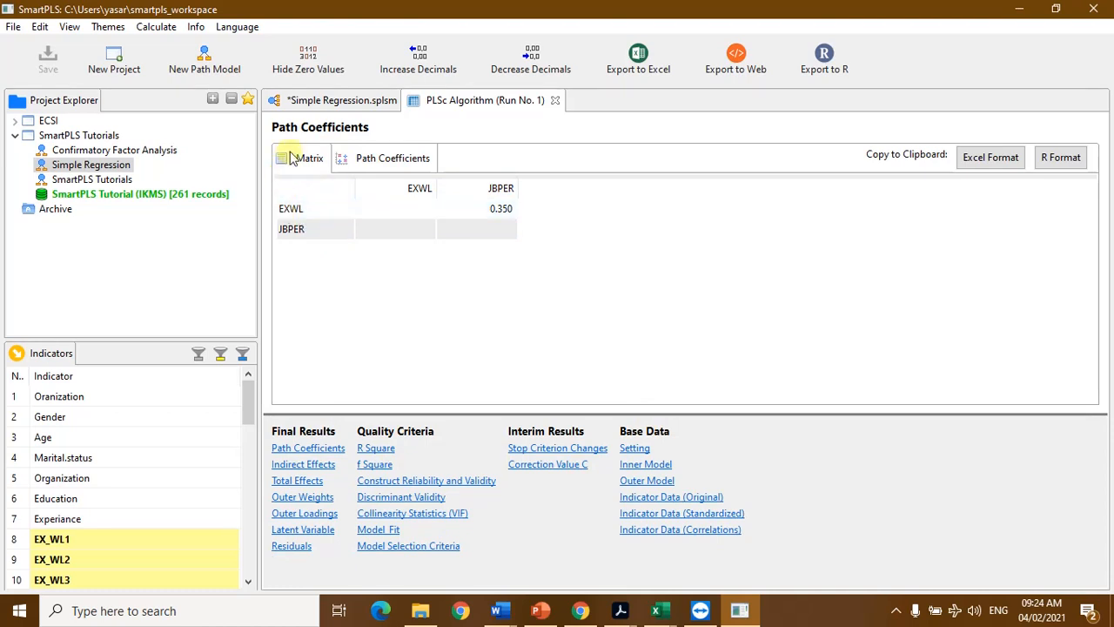
Step: Examine the estimates on the Simple Regression diagram and the Path Coefficients results as both a chart and a matrix
click(355, 102)
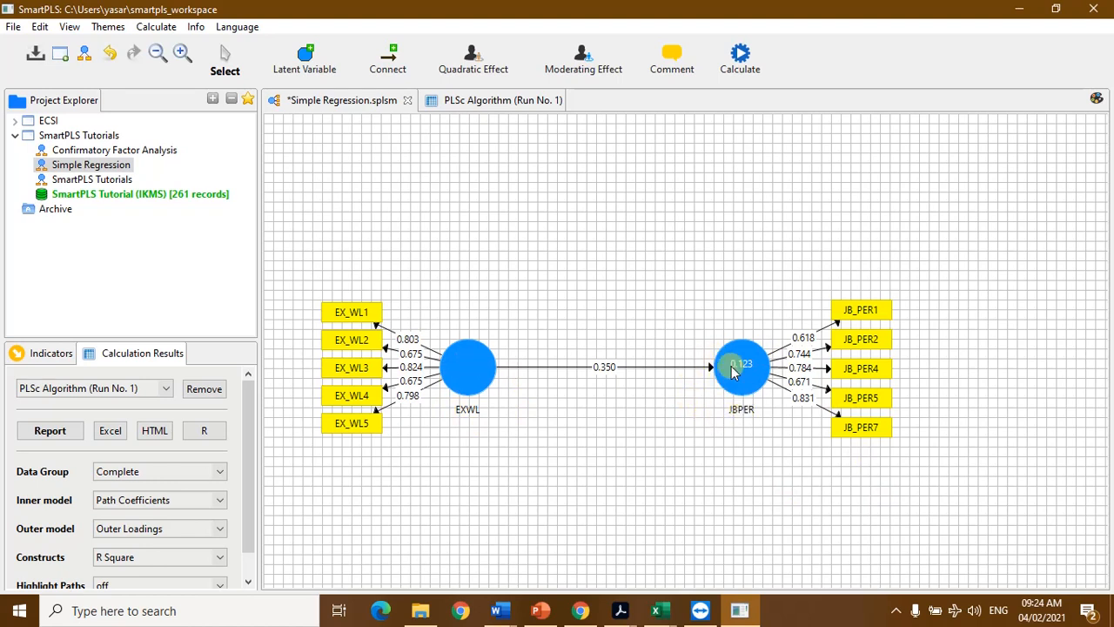
click(494, 103)
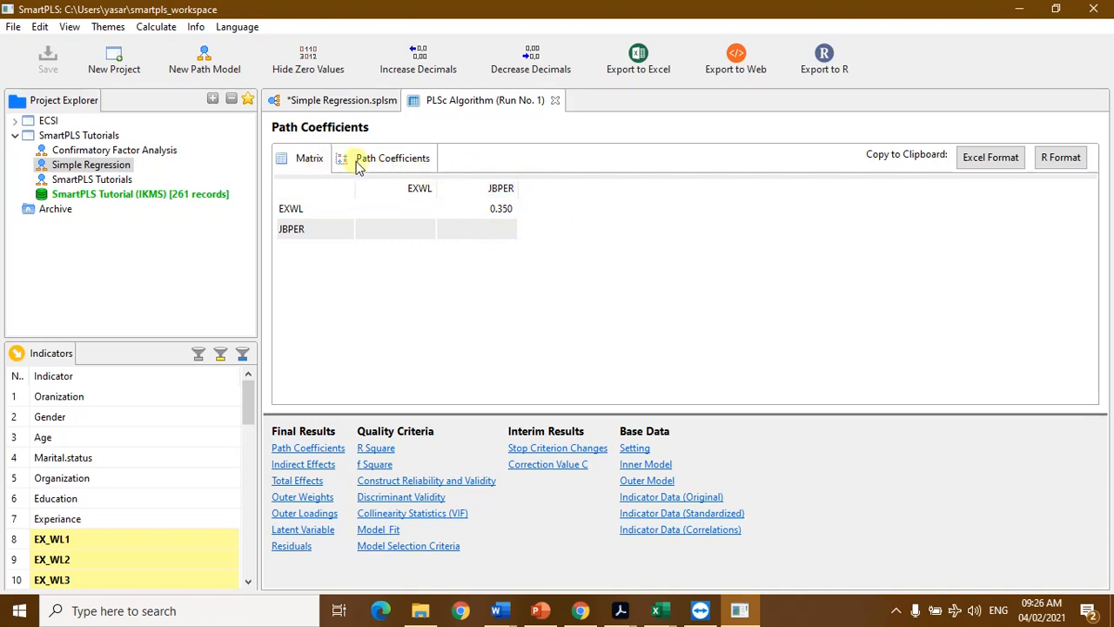
click(394, 161)
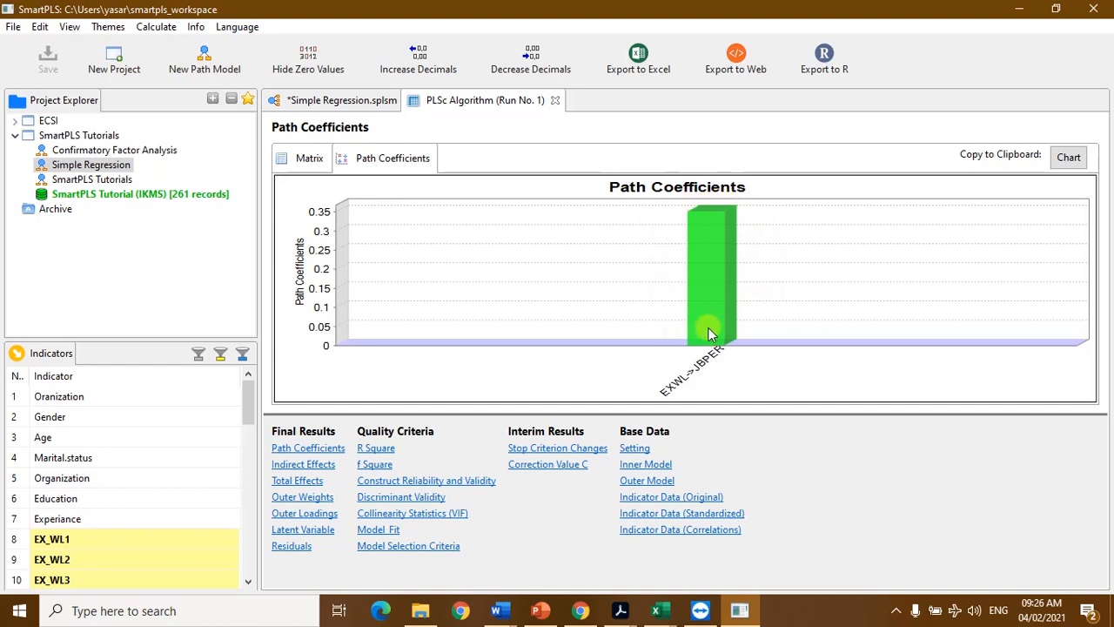
click(310, 160)
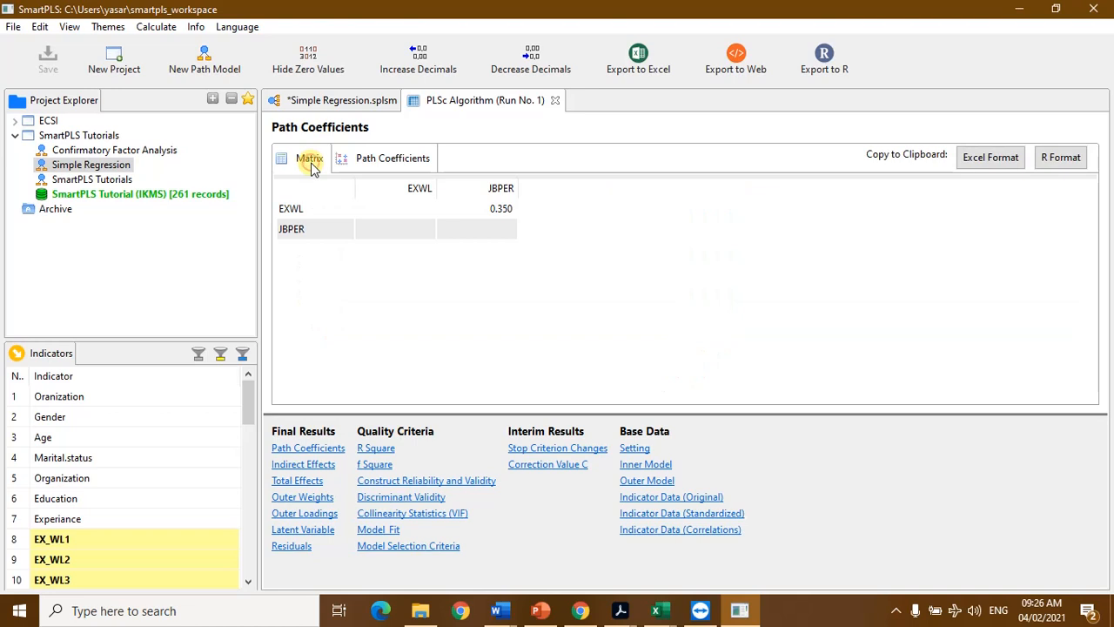
click(315, 449)
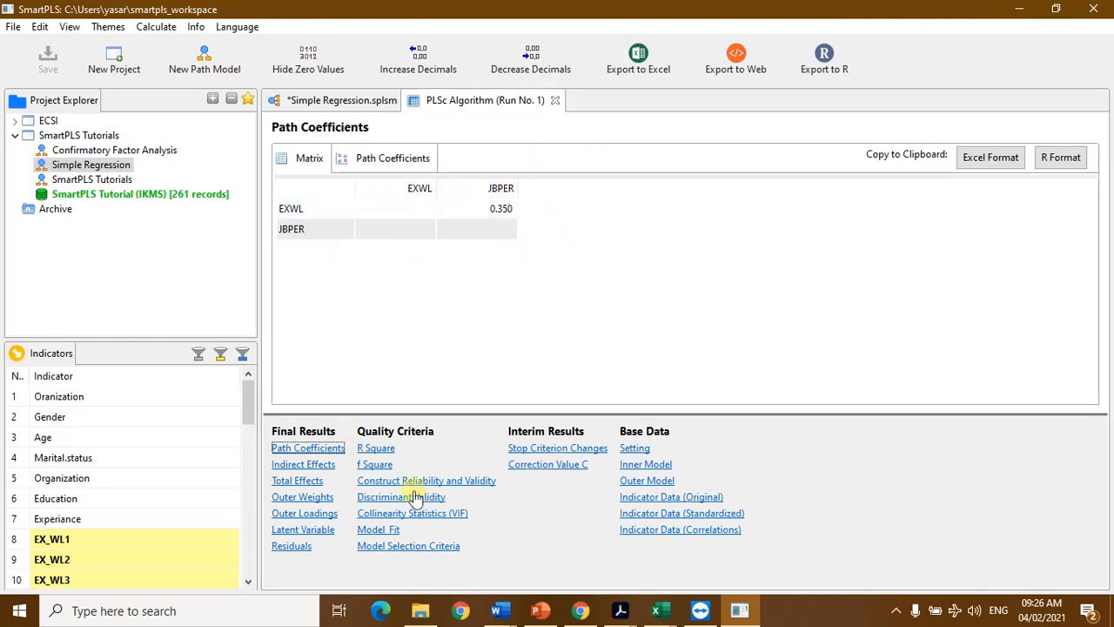
Step: Review the final results for indirect effects, total effects, outer loadings and latent variable correlations
click(315, 465)
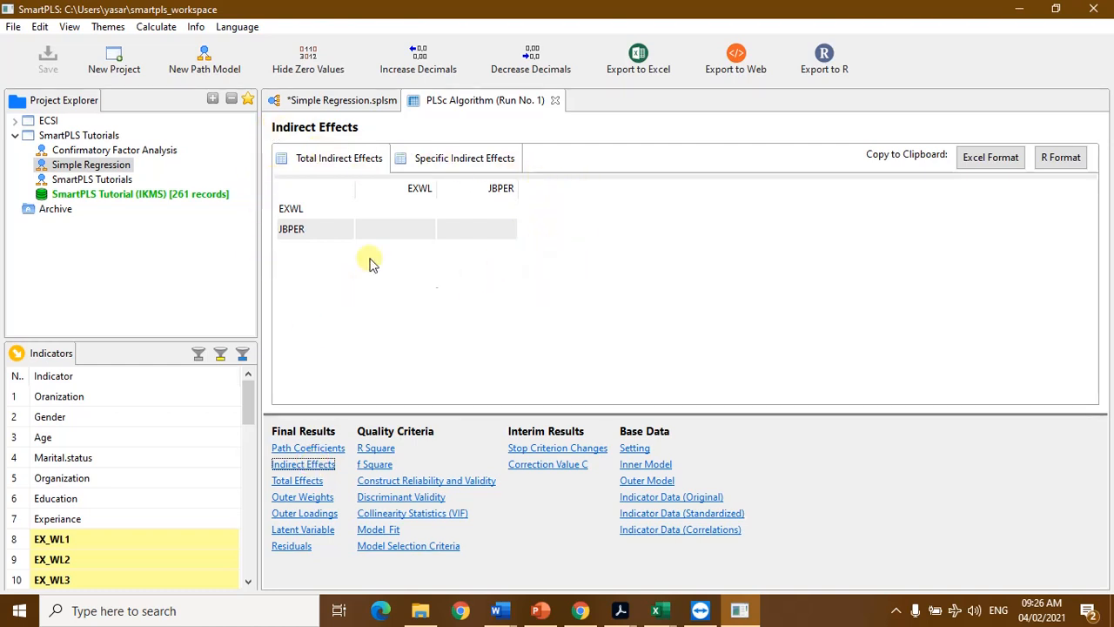
click(310, 483)
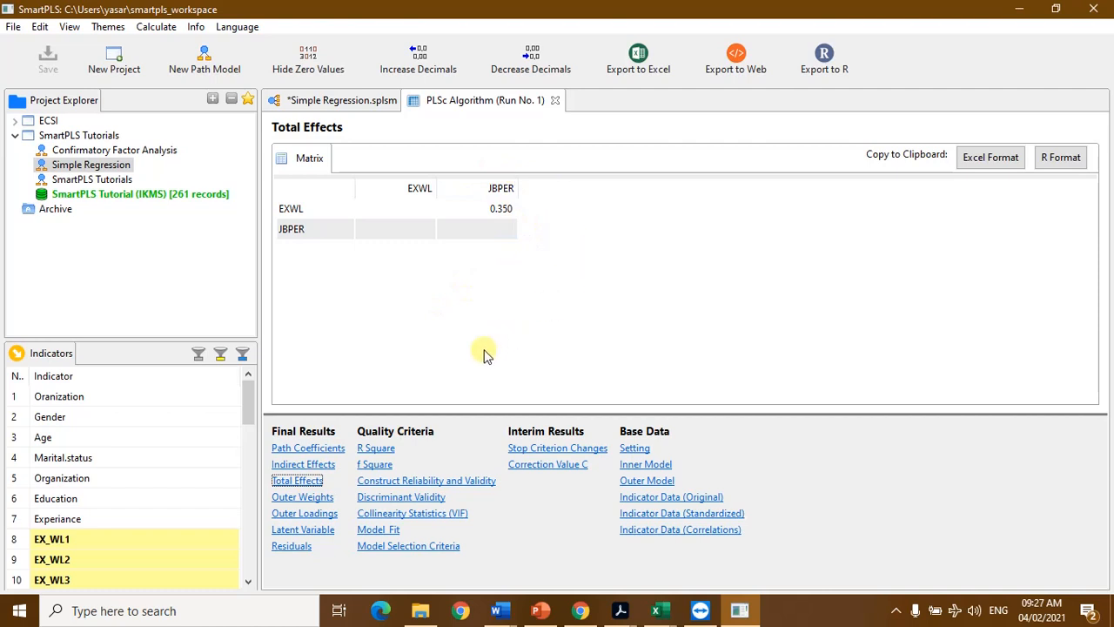
click(308, 514)
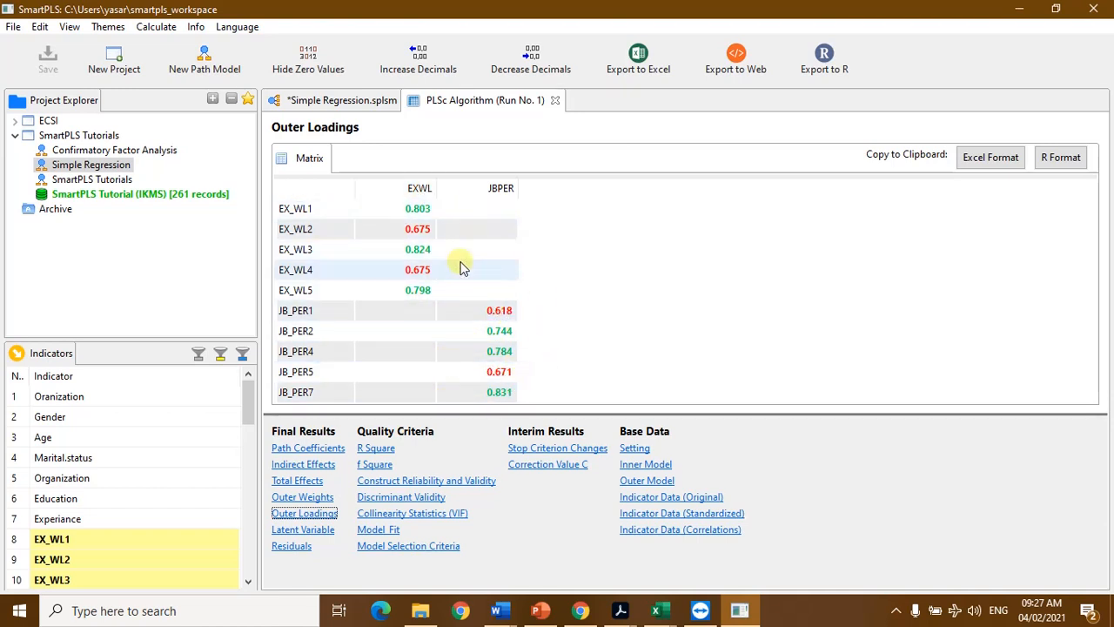
click(305, 530)
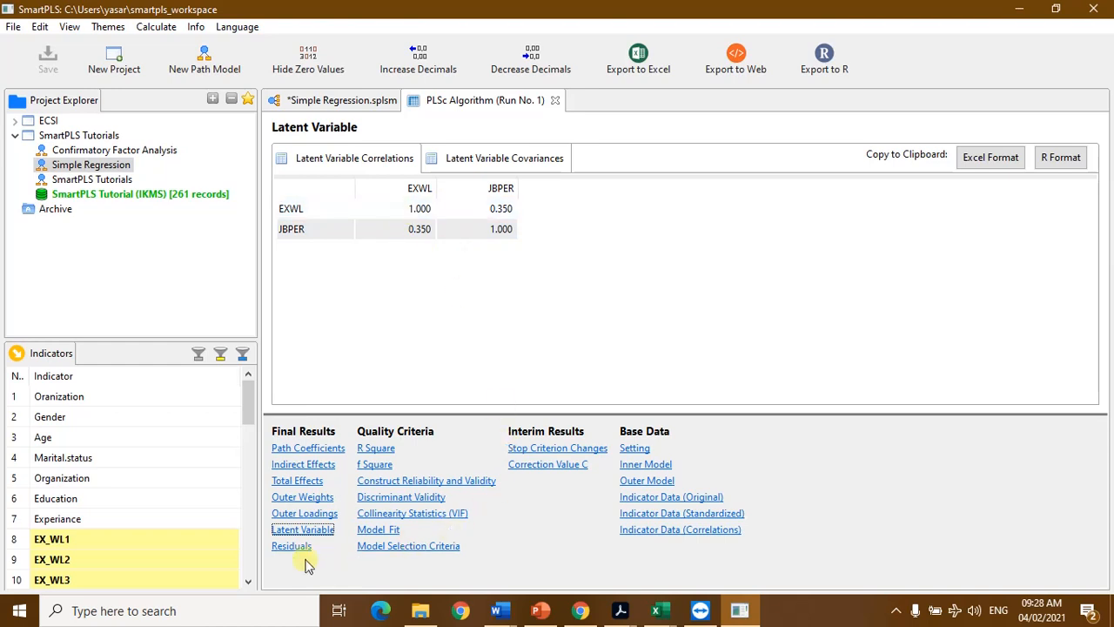
Step: Examine the R Square results for JBPER, widening the matrix columns and viewing the R Square and R Square Adjusted charts
click(376, 449)
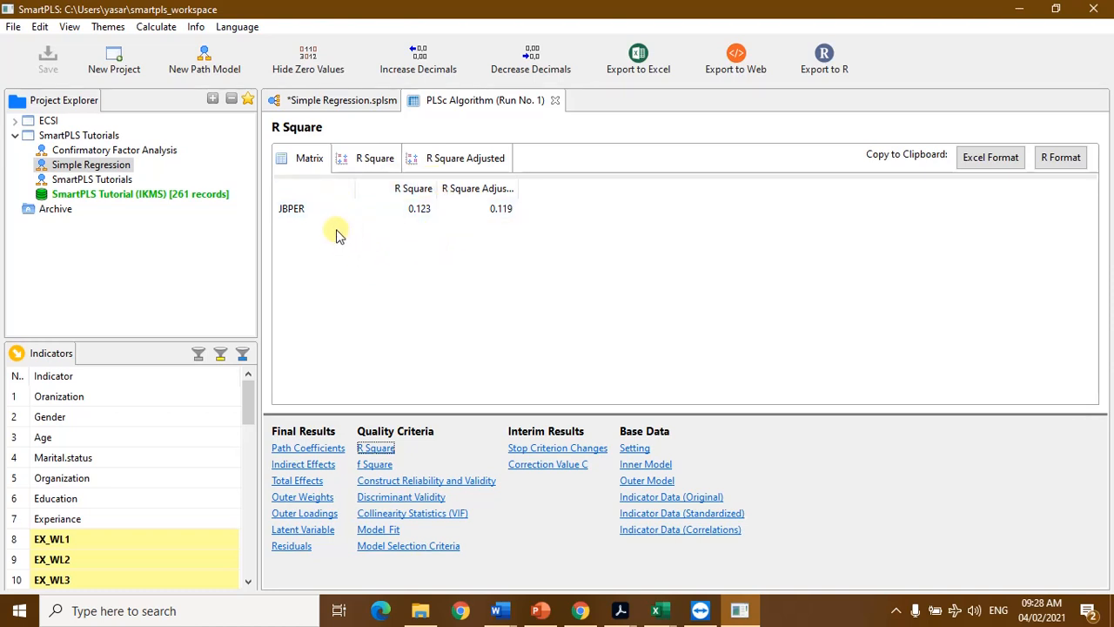
drag(432, 192, 454, 191)
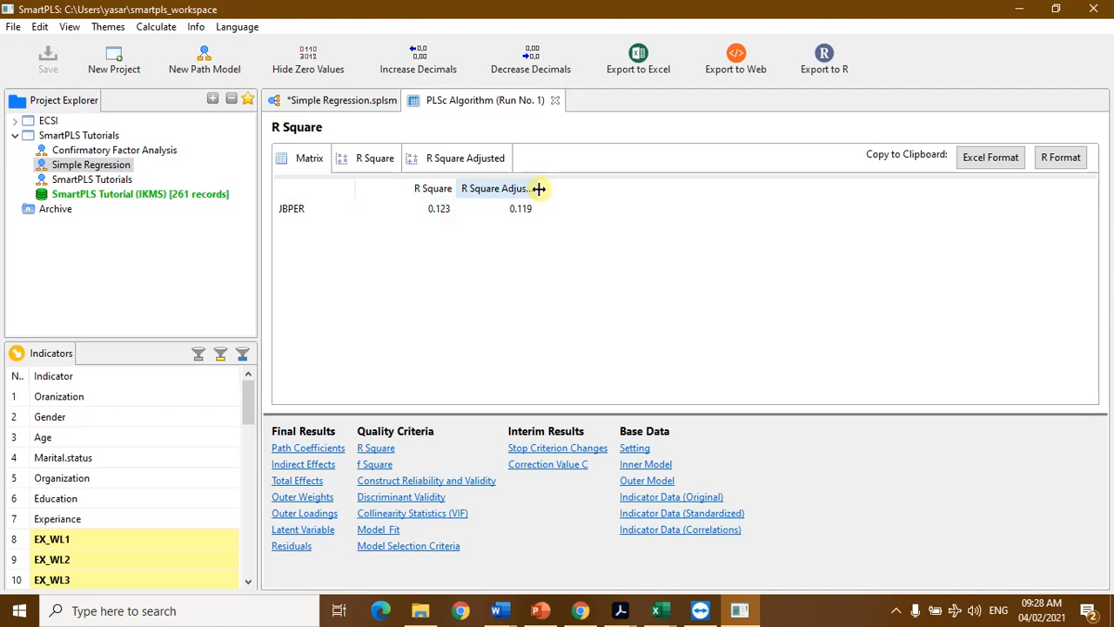
drag(536, 188, 557, 188)
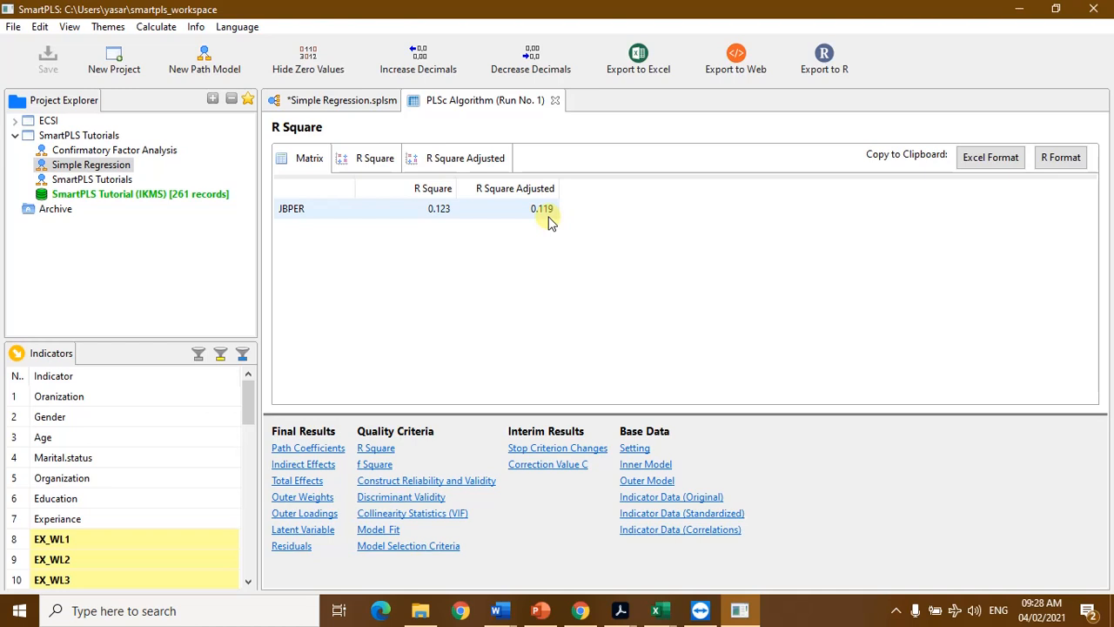
click(368, 167)
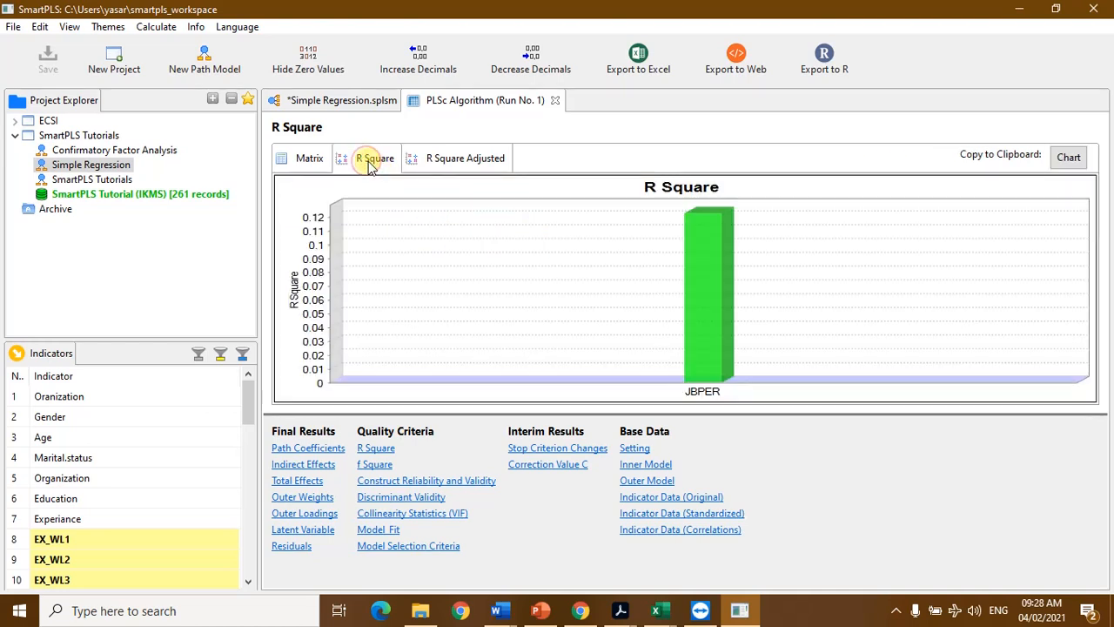
click(463, 163)
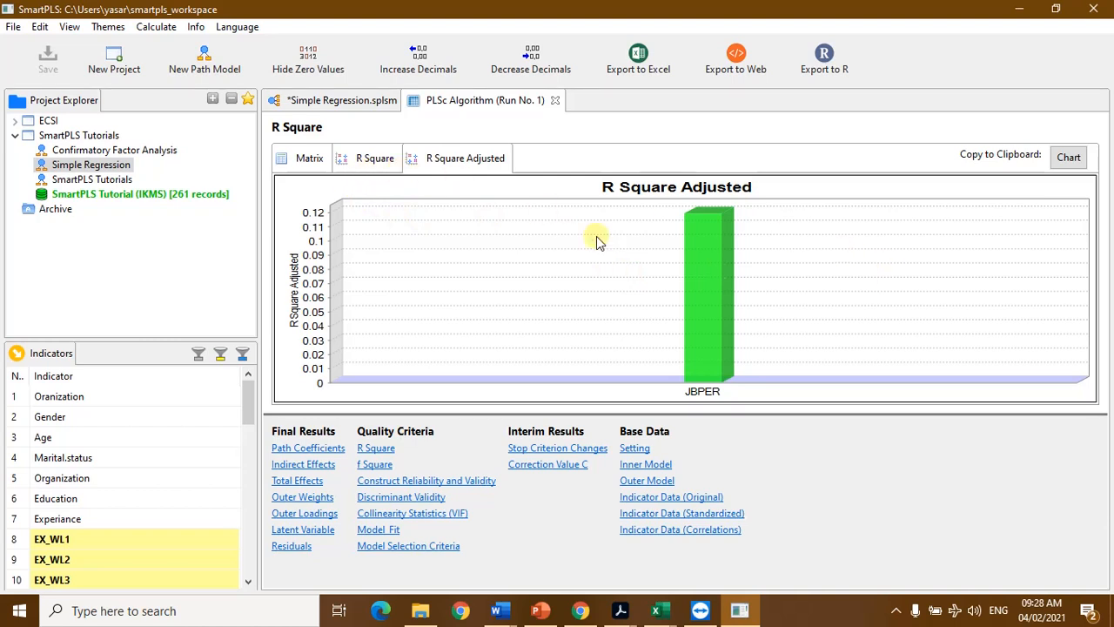
click(373, 159)
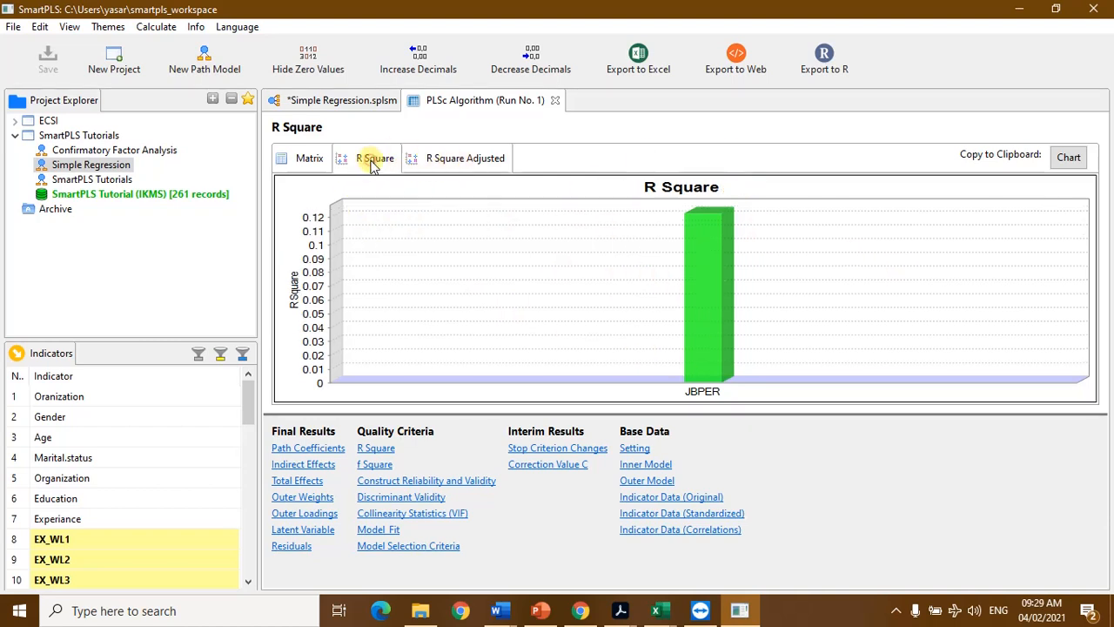
click(313, 161)
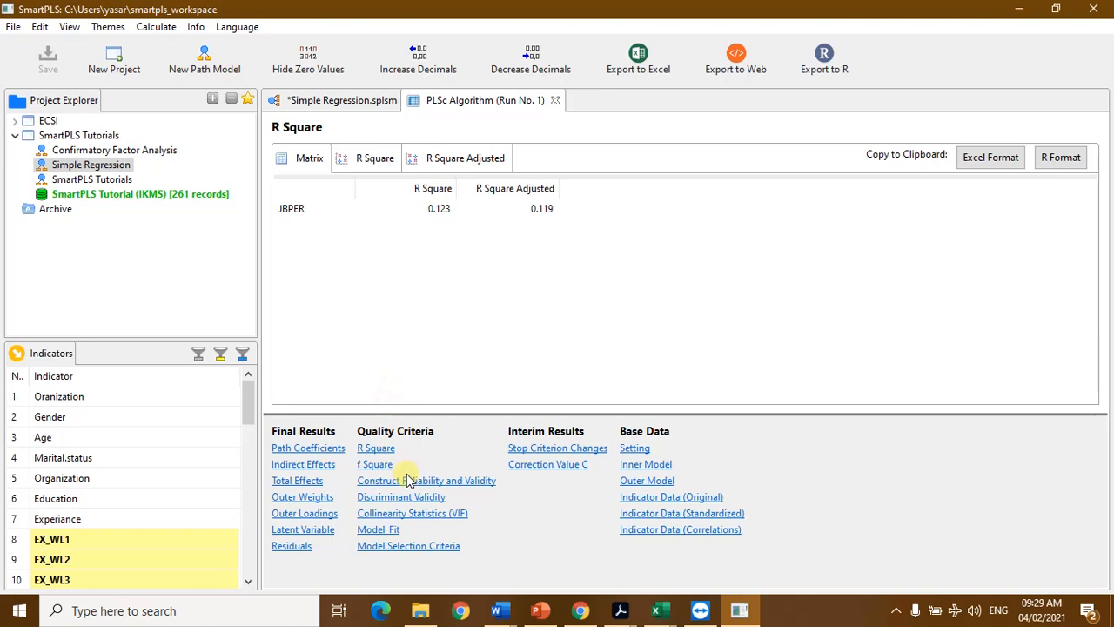
Step: Check the f Square effect size of EXWL on JBPER in both the matrix and the chart
click(375, 466)
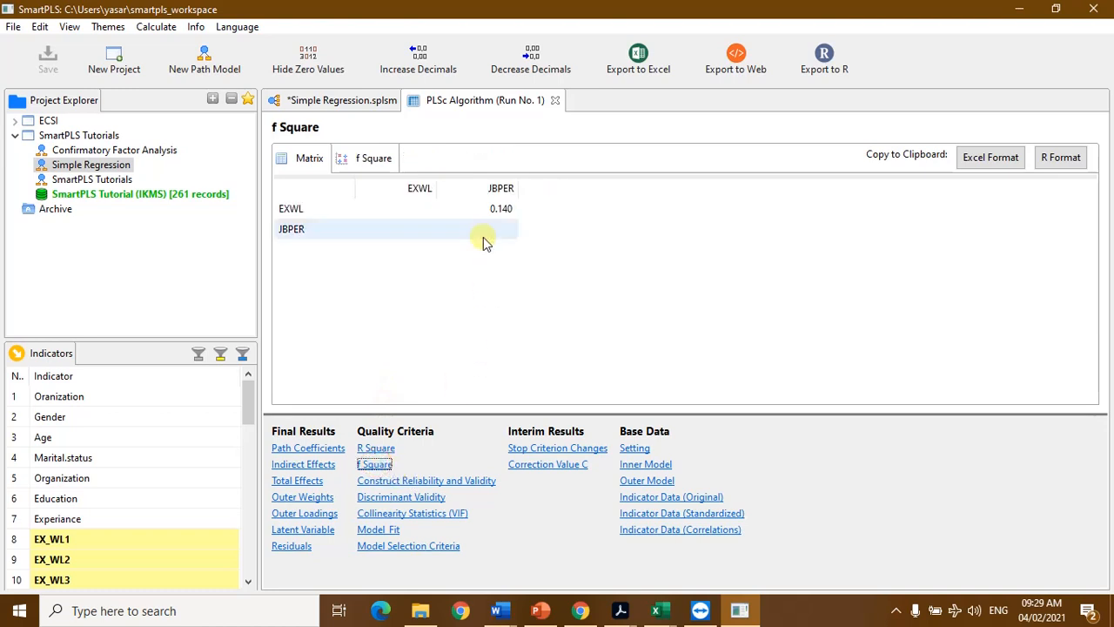
click(363, 164)
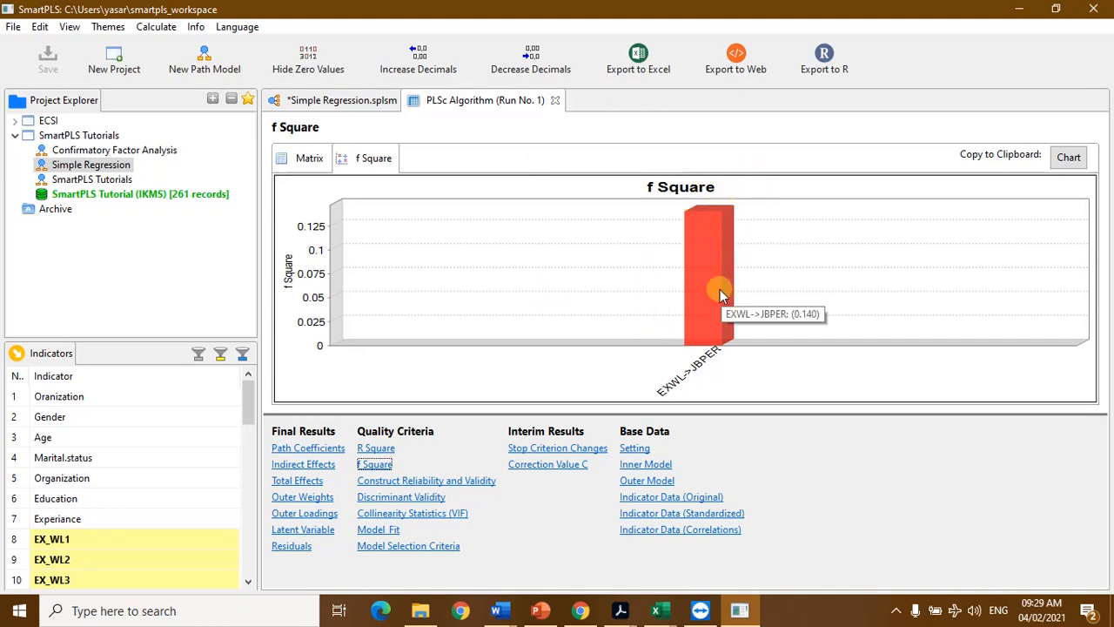
click(302, 160)
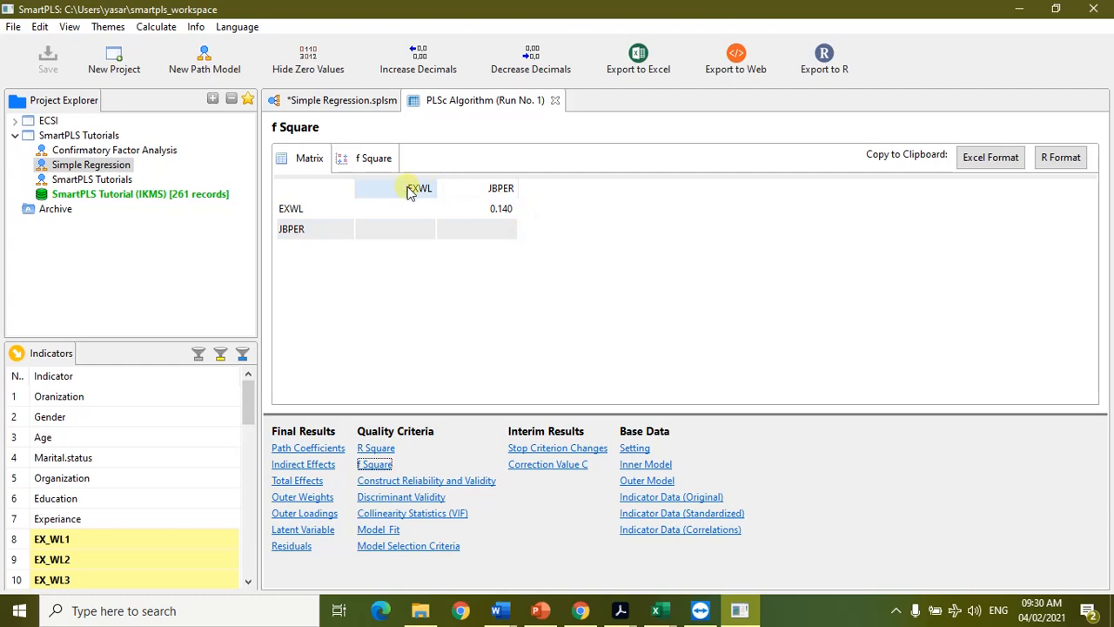
Step: Show the Construct Reliability and Validity matrix and widen its columns to make the headings more readable
click(428, 483)
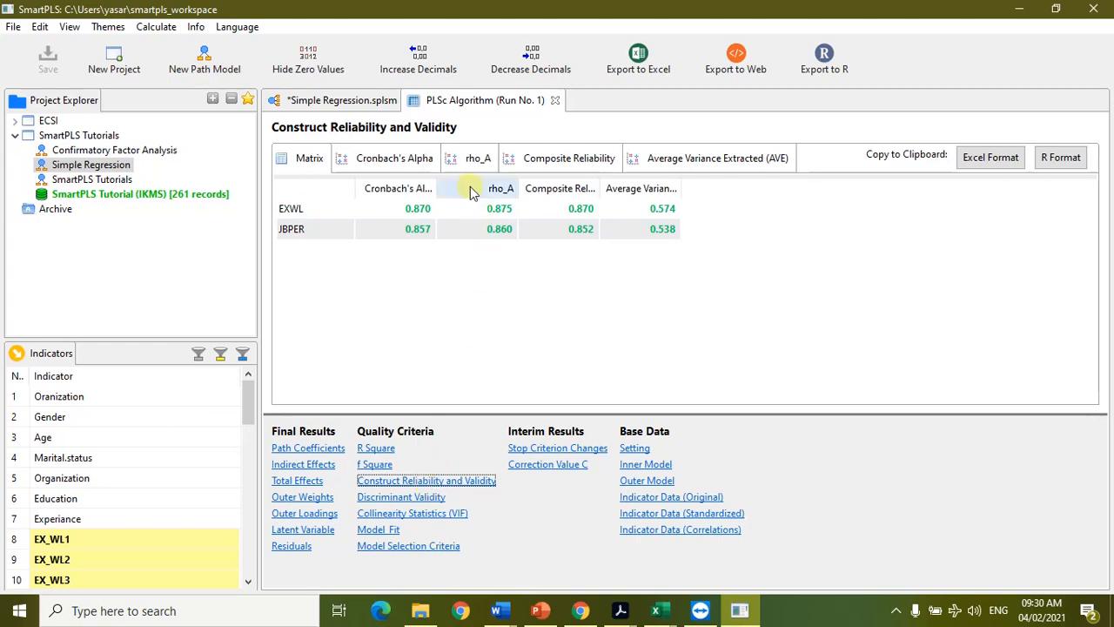
drag(433, 187, 475, 183)
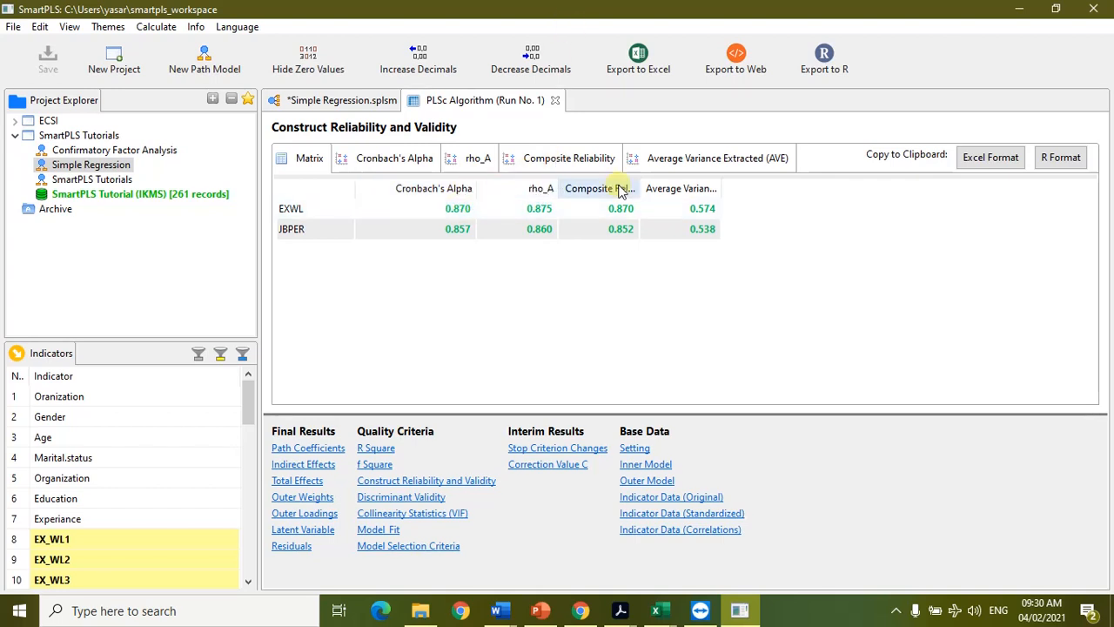
drag(561, 184, 570, 183)
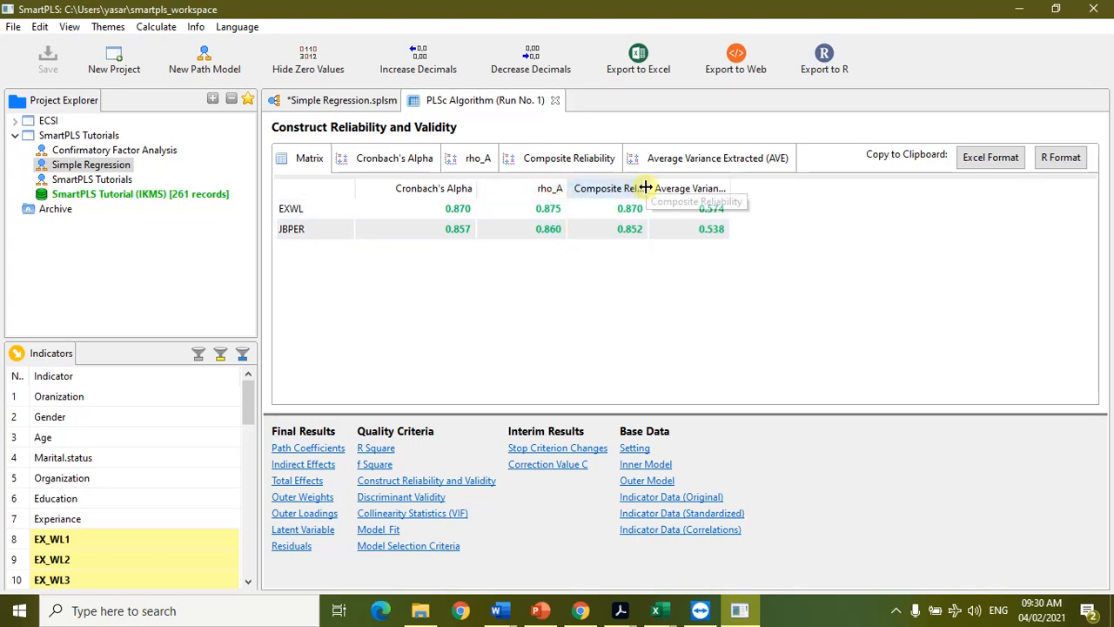
drag(648, 187, 722, 188)
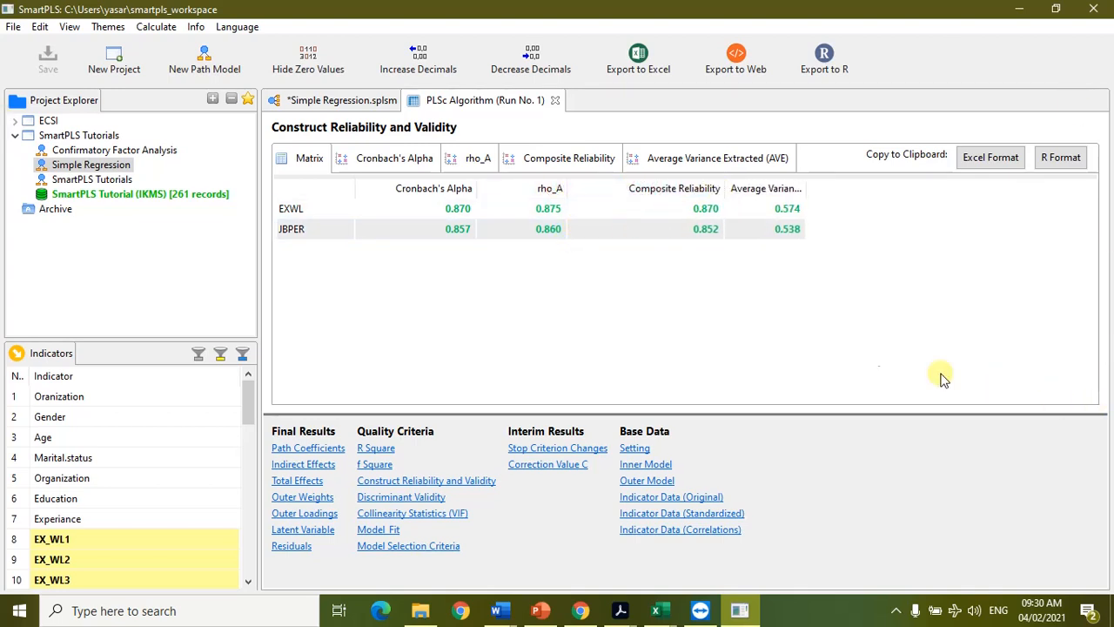
drag(810, 179, 848, 183)
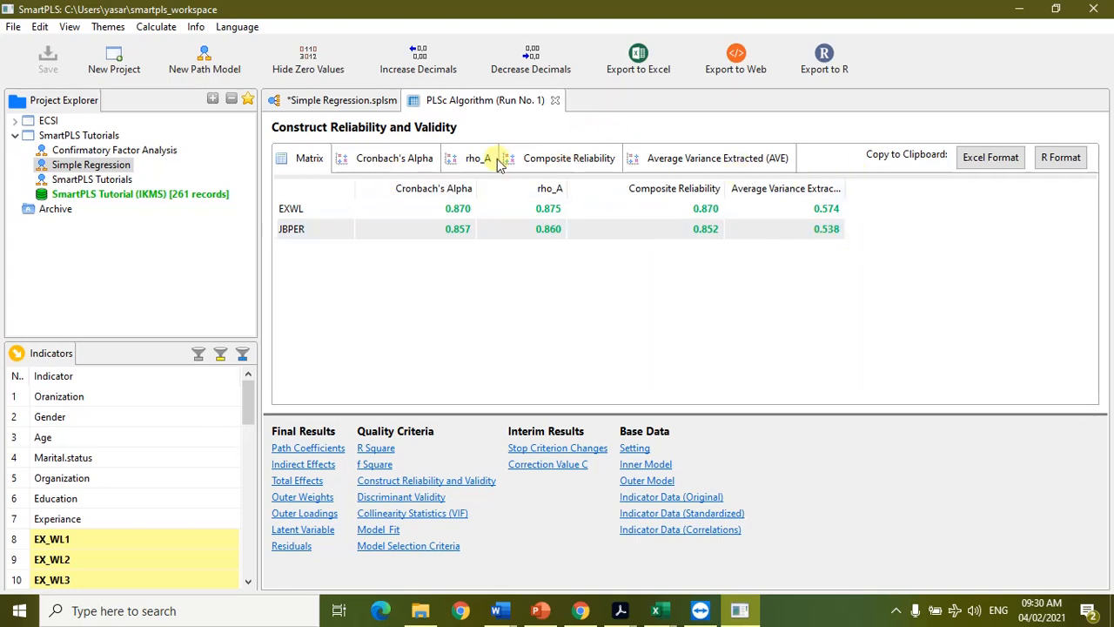
Step: View the Cronbach's Alpha, rho_A, Composite Reliability and AVE charts, and return to the reliability matrix
click(424, 157)
click(472, 156)
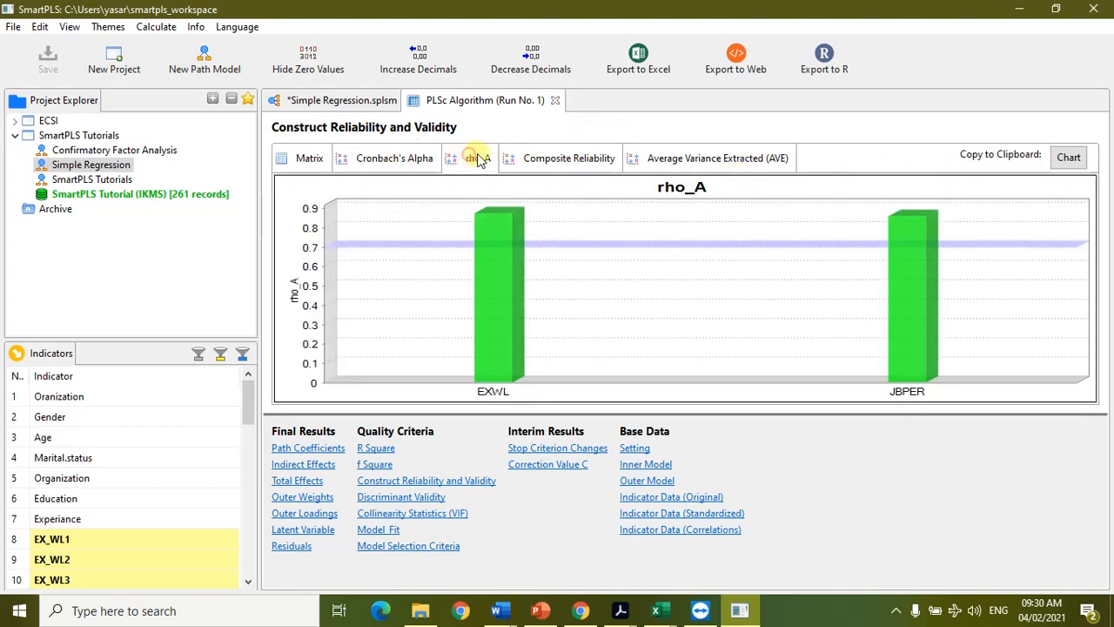
click(553, 156)
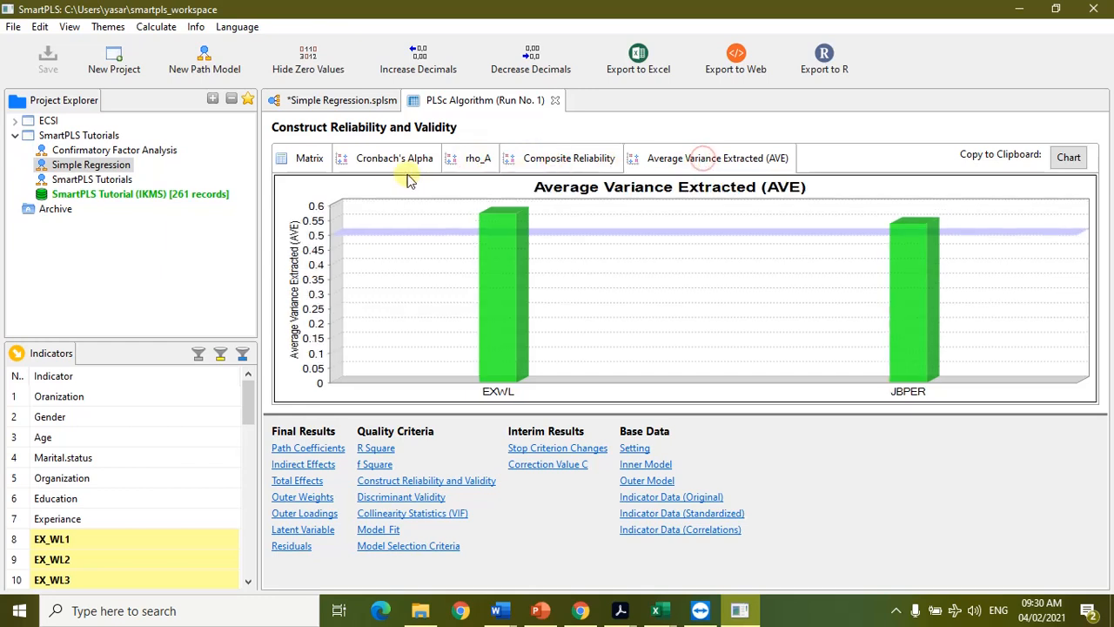
click(309, 157)
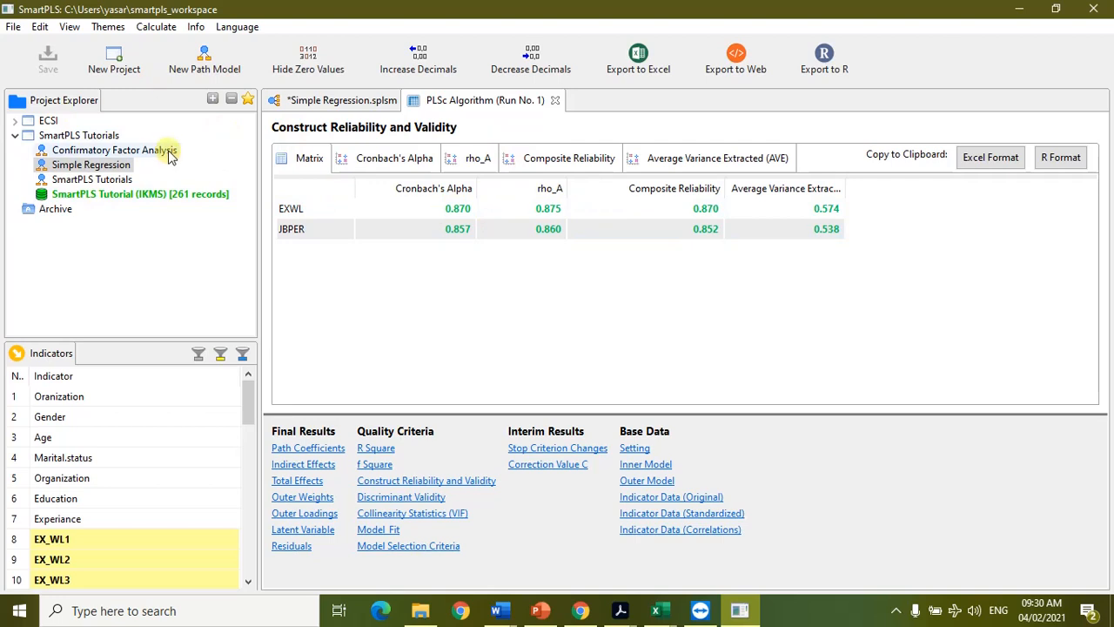
Step: Assess discriminant validity using the Fornell-Larcker Criterion, cross loadings and Heterotrait-Monotrait Ratio, and return to the Fornell-Larcker results
click(416, 499)
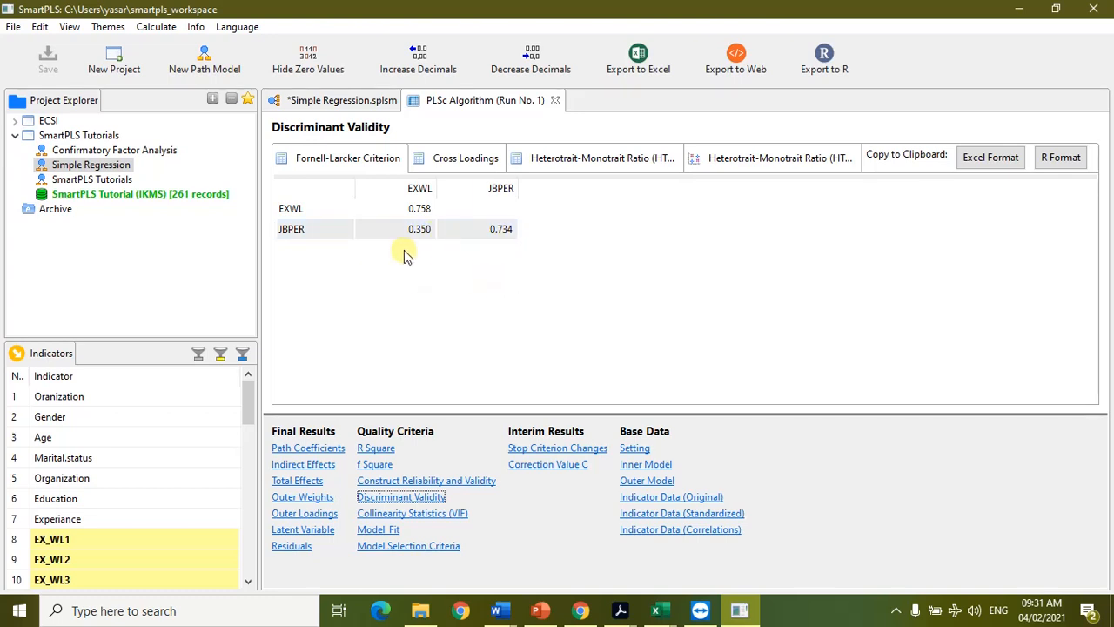
click(461, 162)
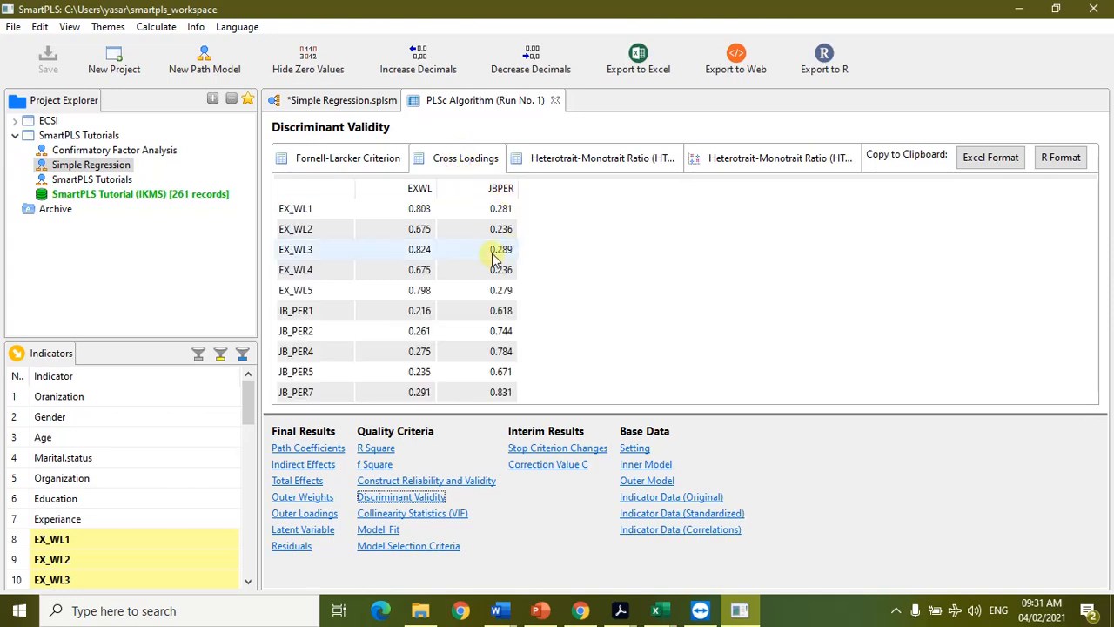
click(569, 165)
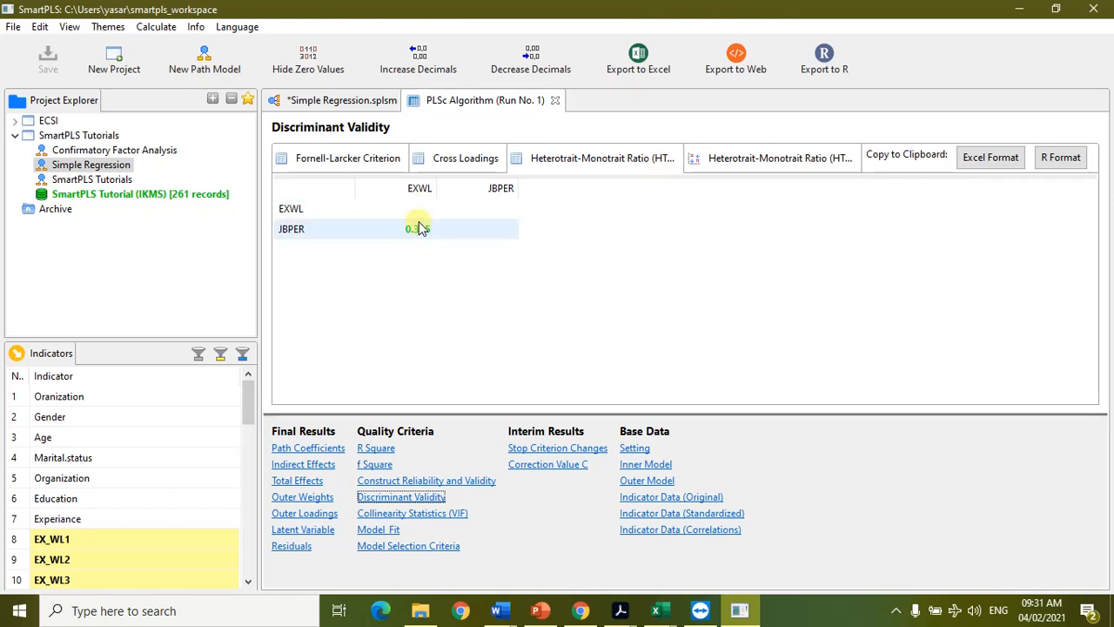
click(333, 161)
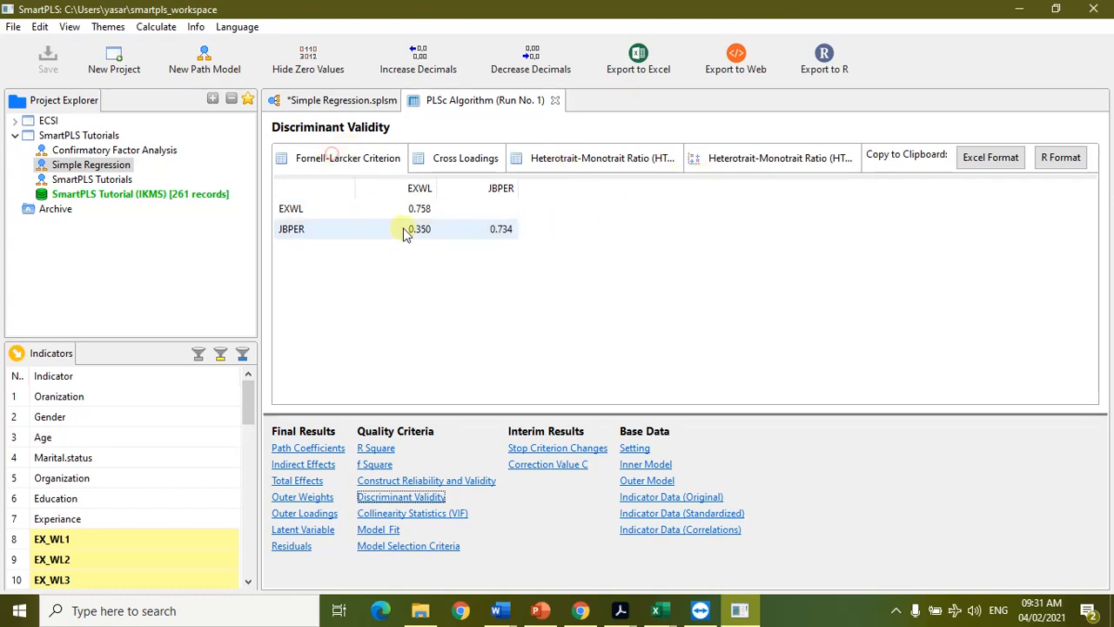
Step: Review the outer VIF values, the model fit summary, and the inner and outer model specification matrices
click(426, 514)
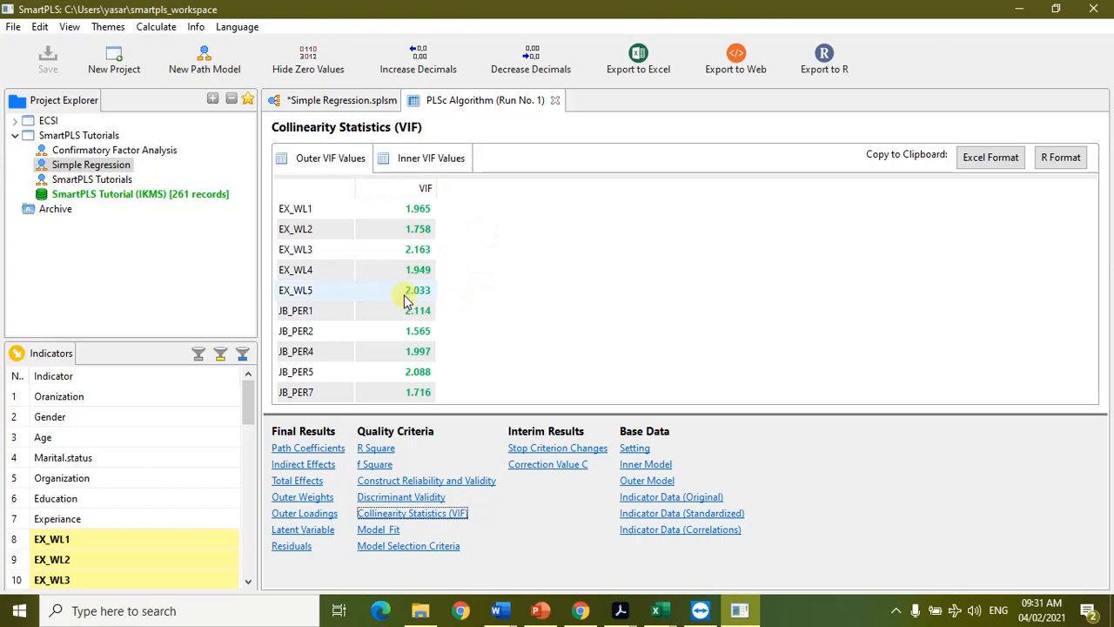
click(385, 531)
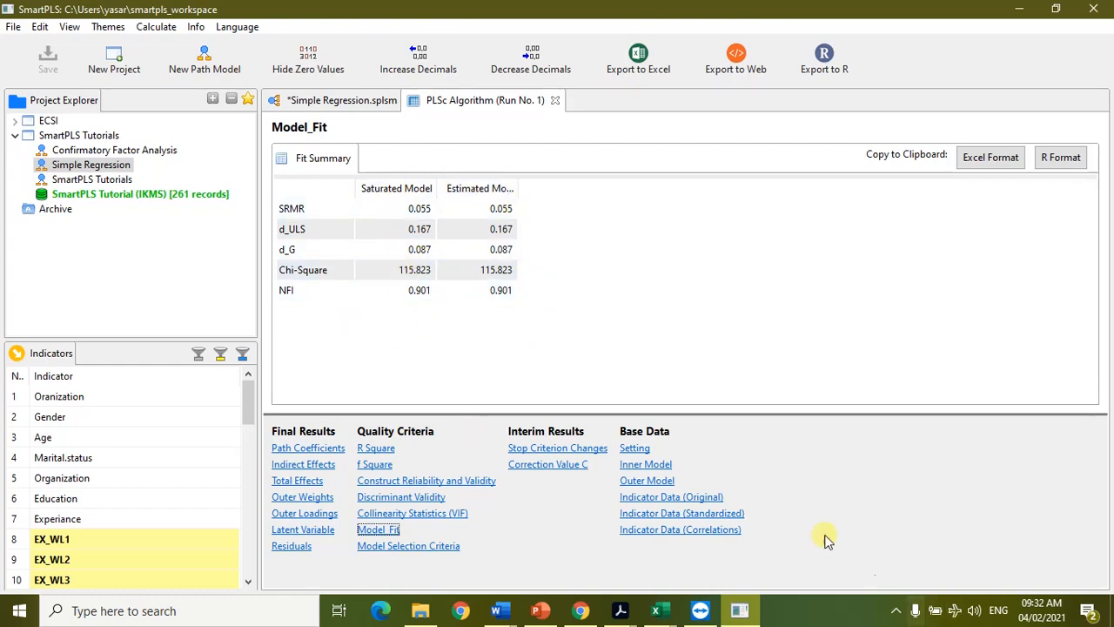
click(661, 467)
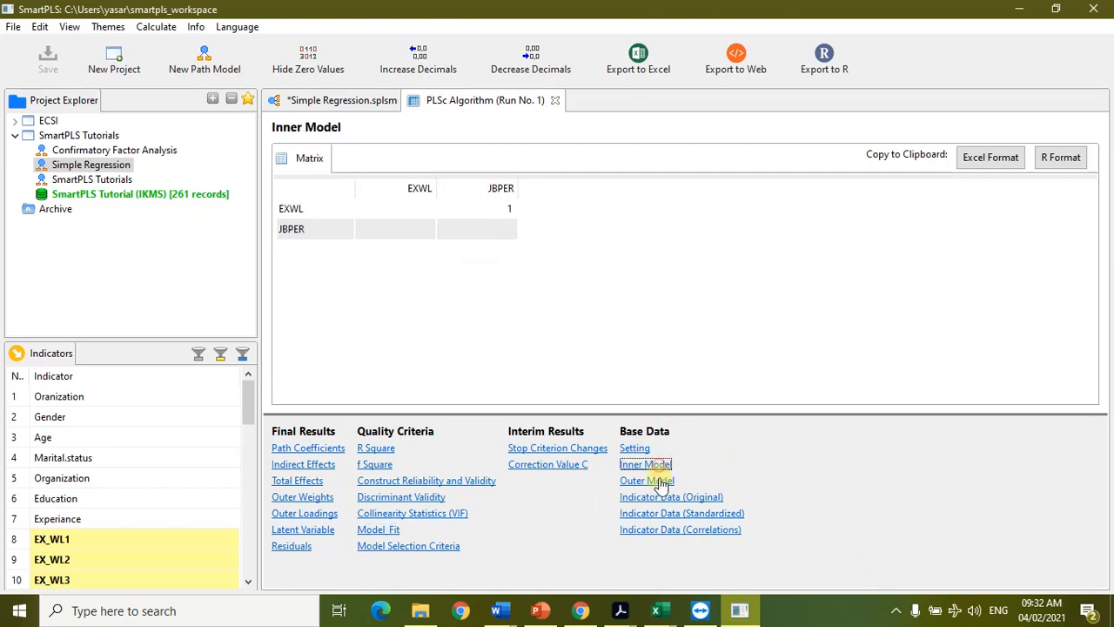
click(660, 482)
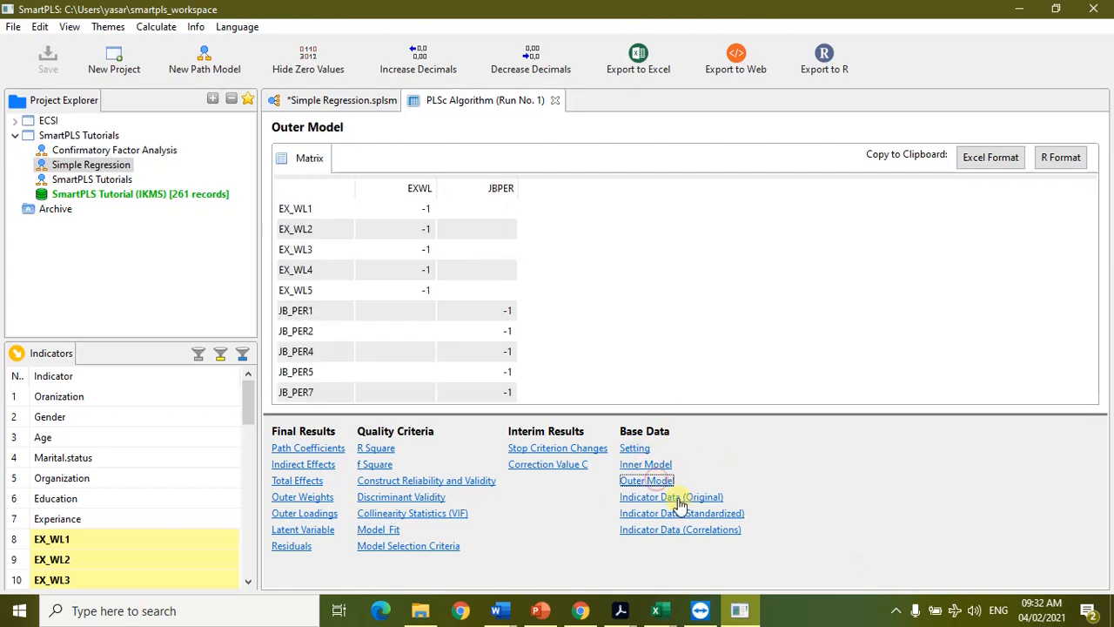
Step: Review the original indicator data matrix, scanning through the case values for the EX_WL and JB_PER indicators
click(670, 498)
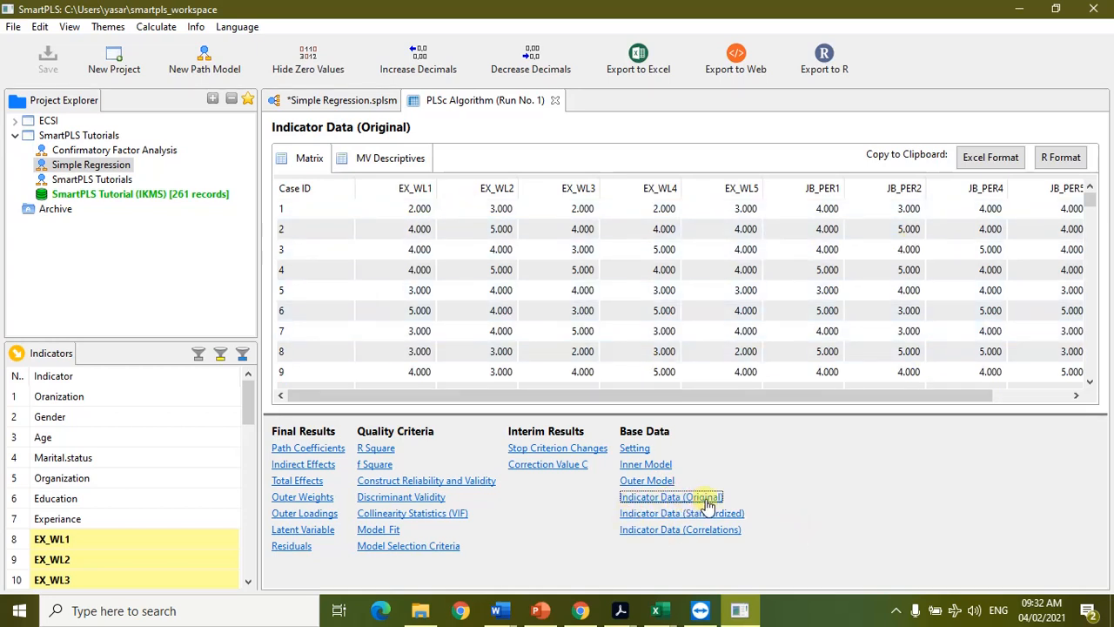
scroll(577, 256, down, 16)
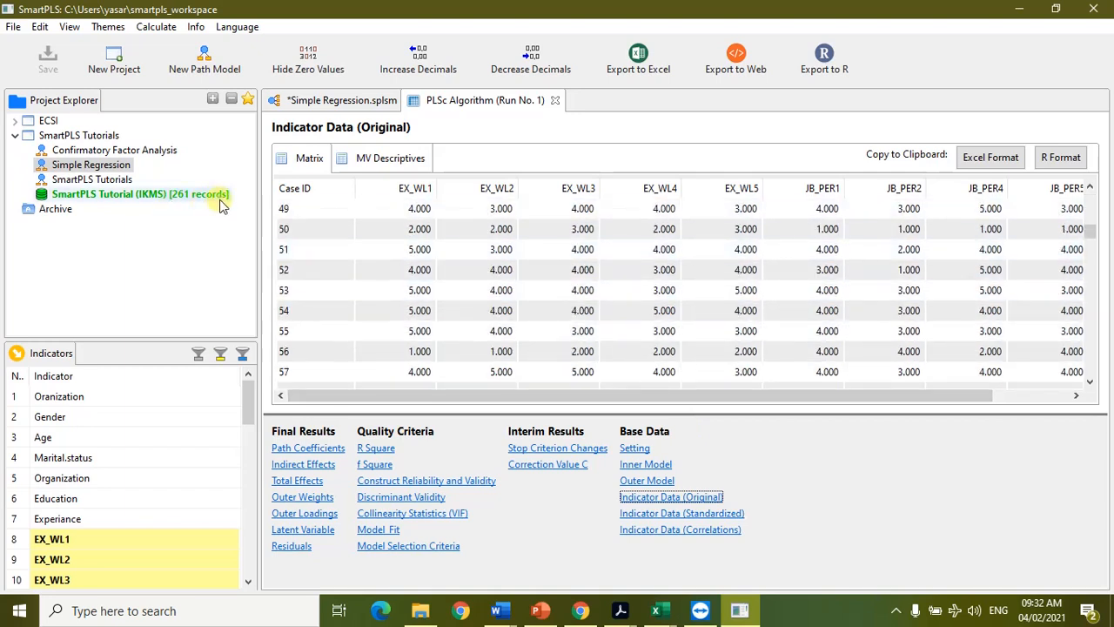
scroll(561, 296, down, 18)
scroll(562, 296, down, 5)
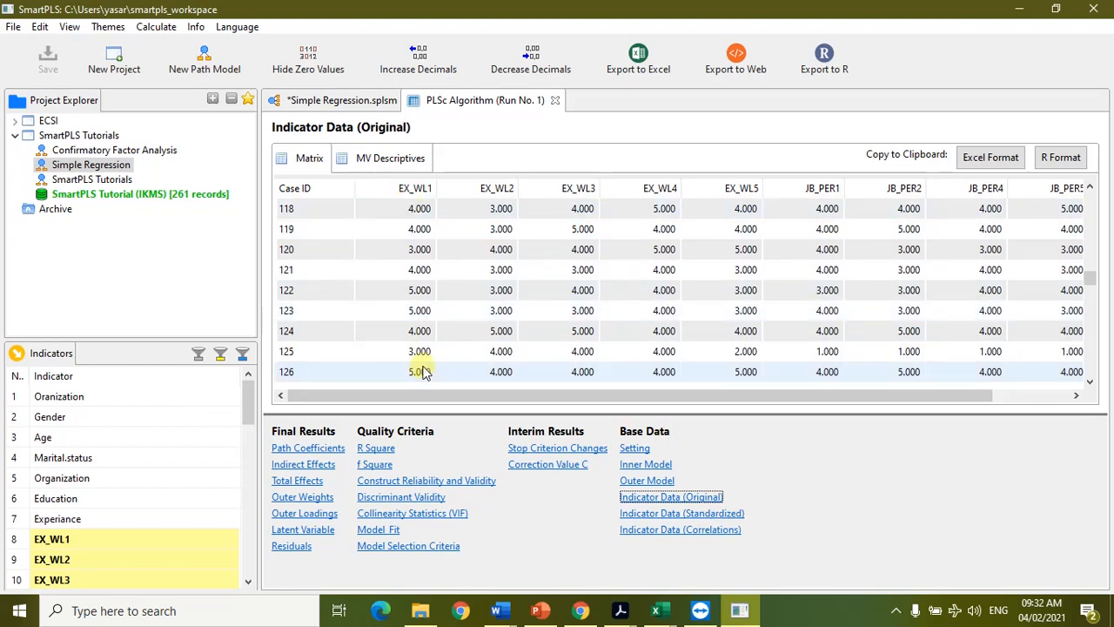
Step: Examine the standardized indicator data across the cases, including the columns through JB_PER7
click(702, 514)
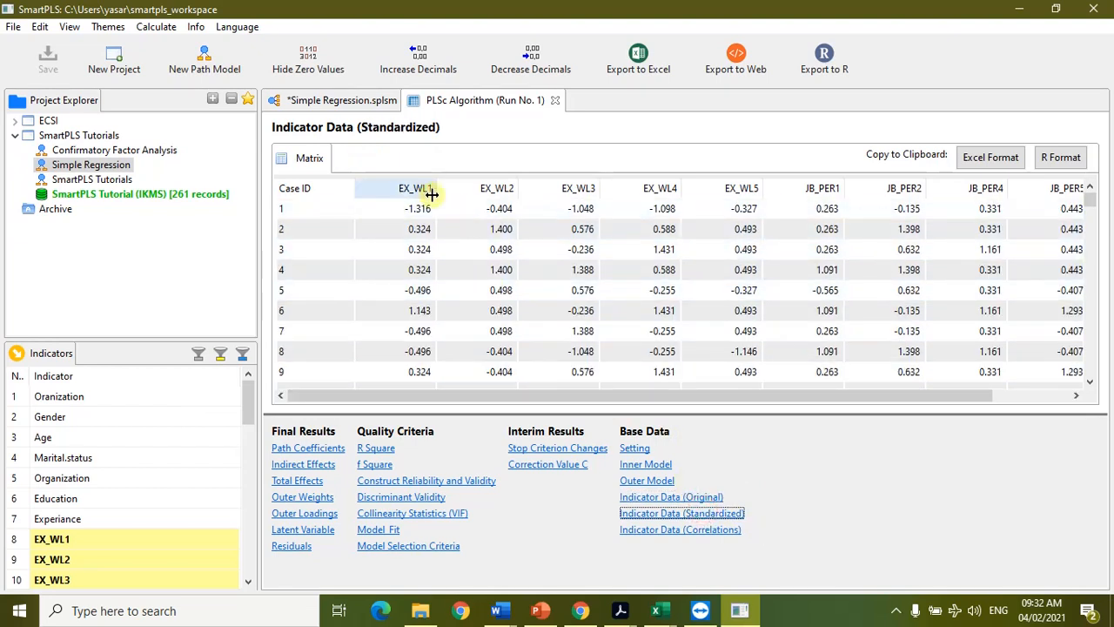
scroll(431, 253, down, 19)
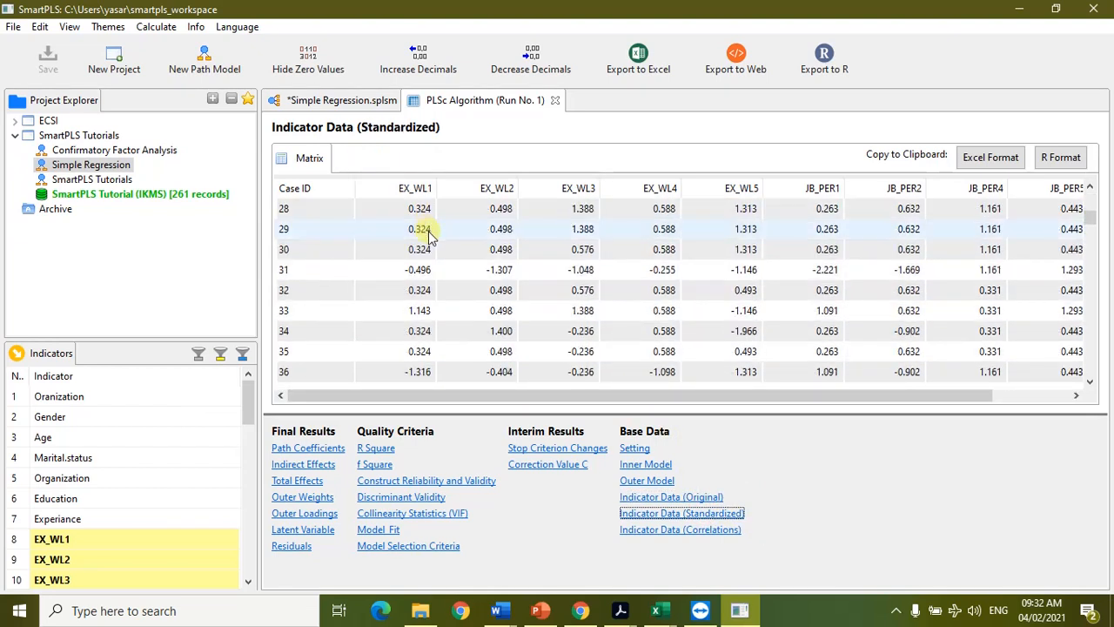
scroll(426, 239, down, 20)
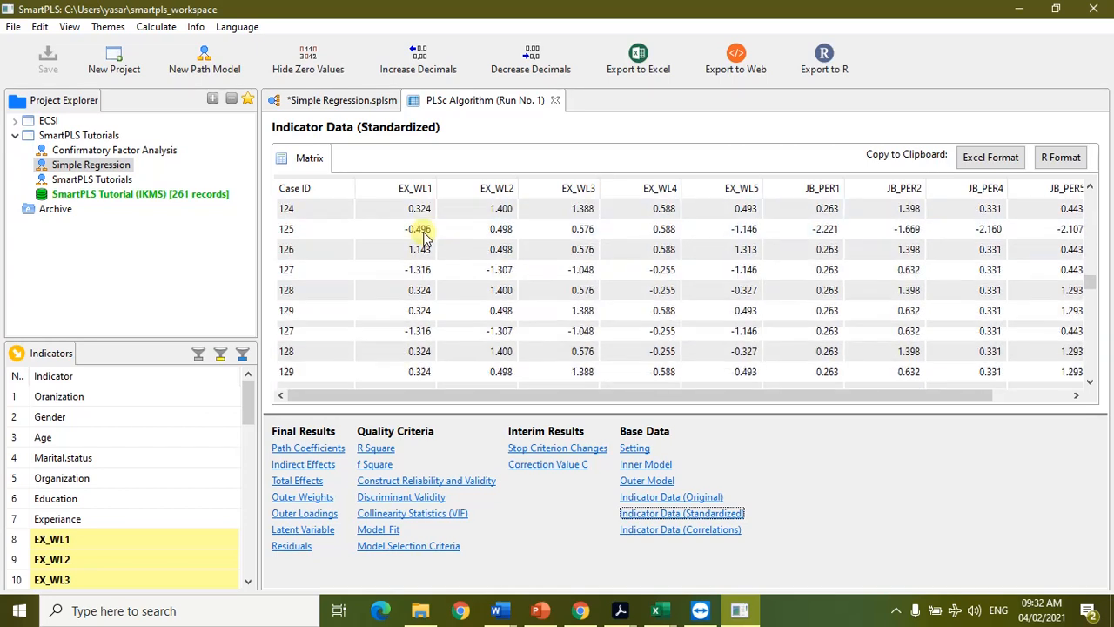
drag(802, 398, 983, 409)
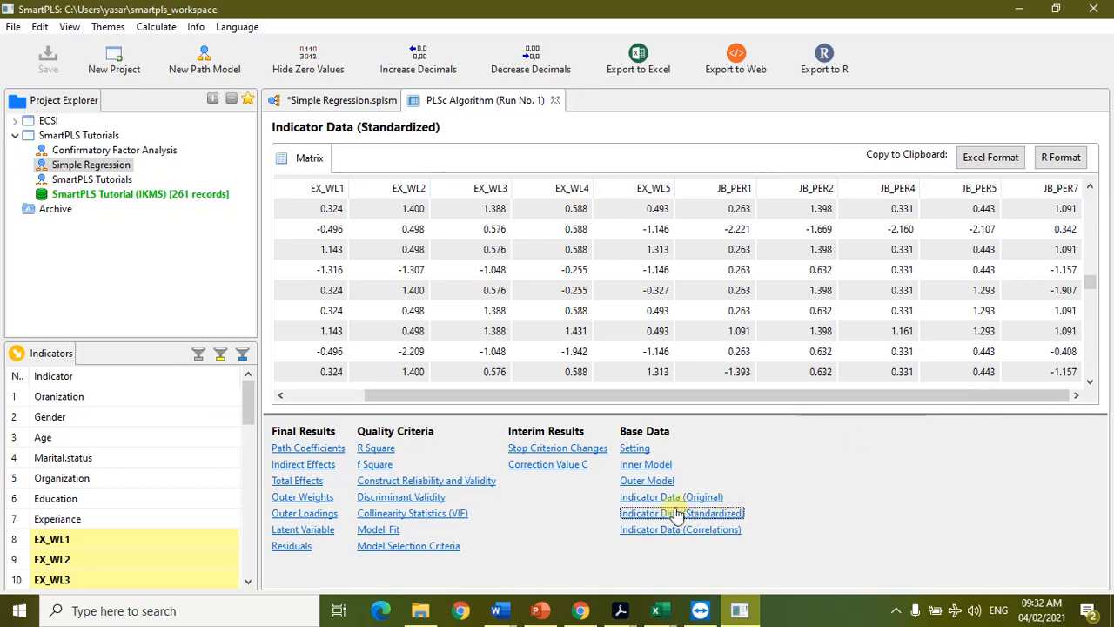
Step: Compare the empirical indicator correlations with the model-implied saturated and estimated matrices, and return to the empirical correlation matrix
click(683, 533)
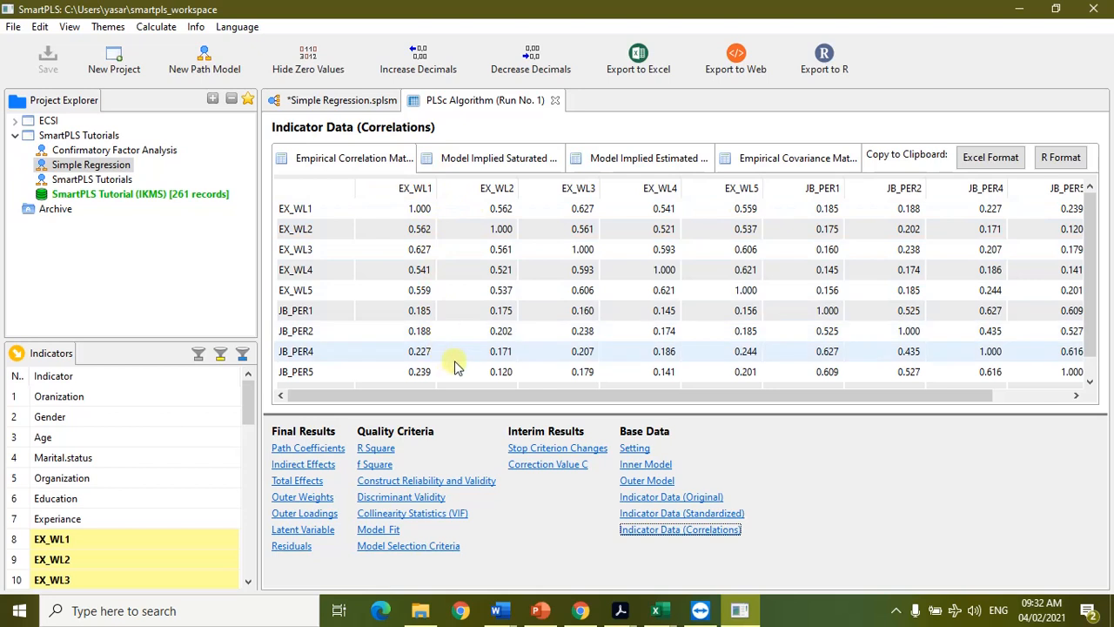
scroll(1057, 331, down, 1)
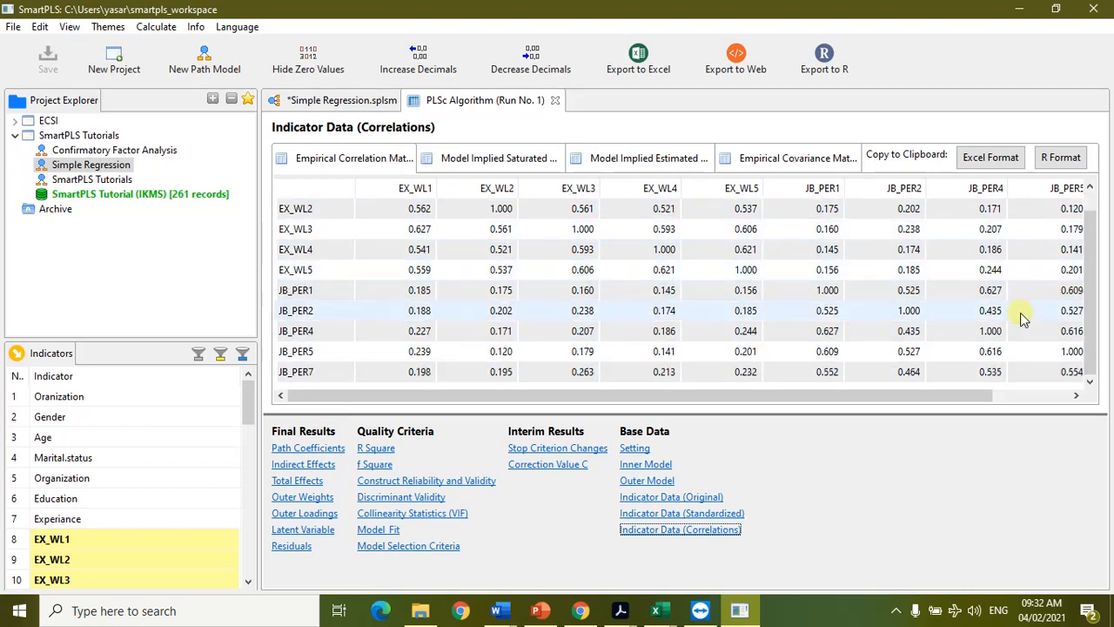
click(467, 160)
click(617, 166)
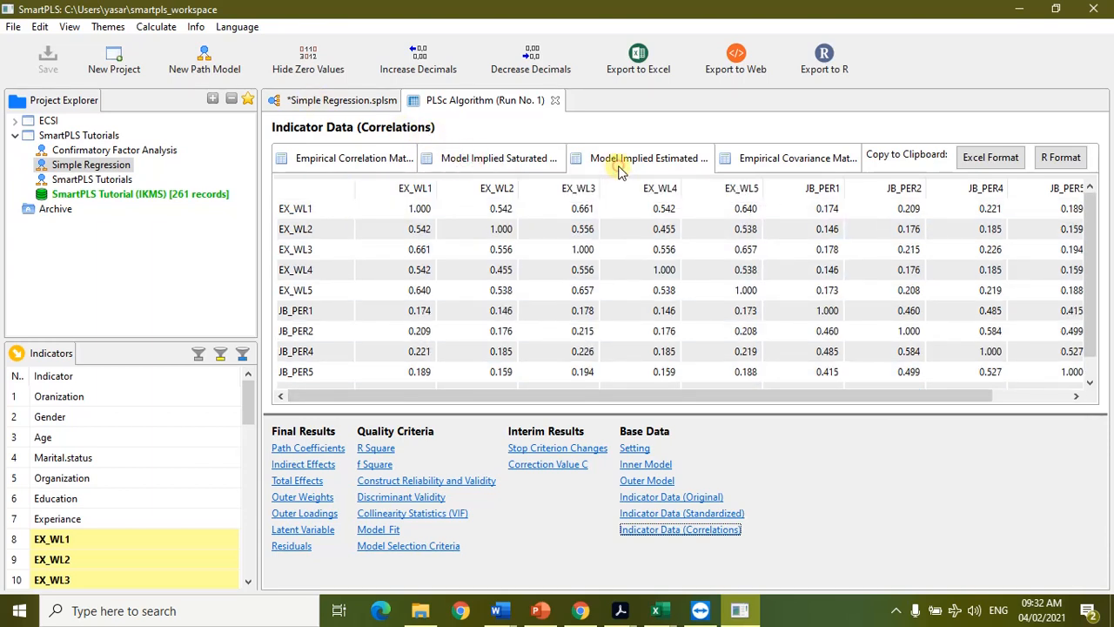
click(357, 168)
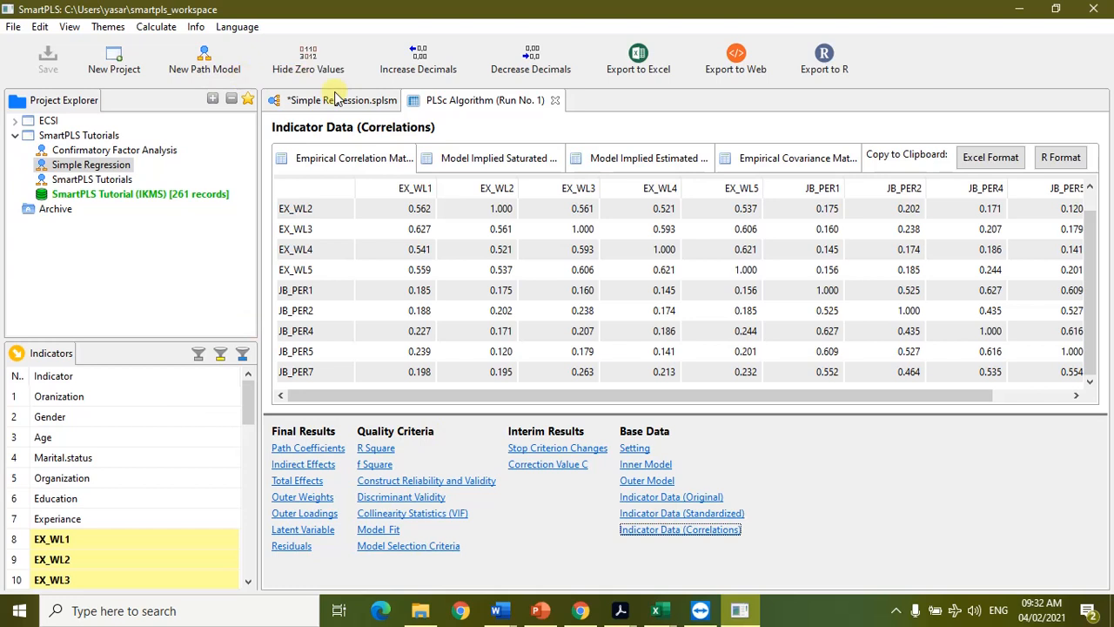
Step: Return to the Simple Regression model diagram and enlarge the calculation results area to show all its display settings
click(348, 101)
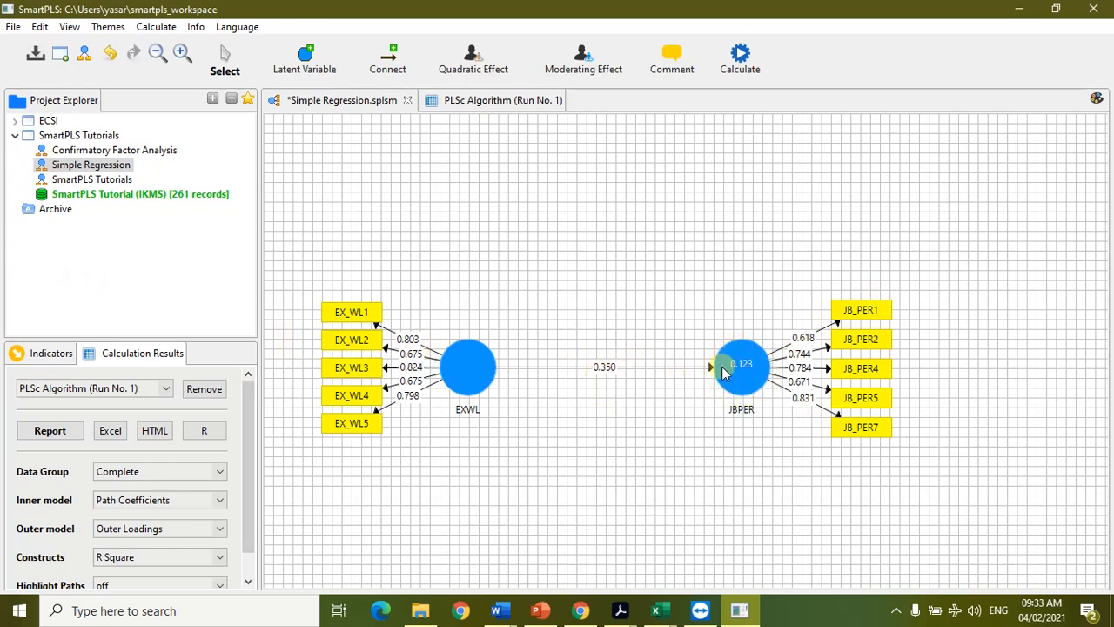
scroll(249, 435, down, 1)
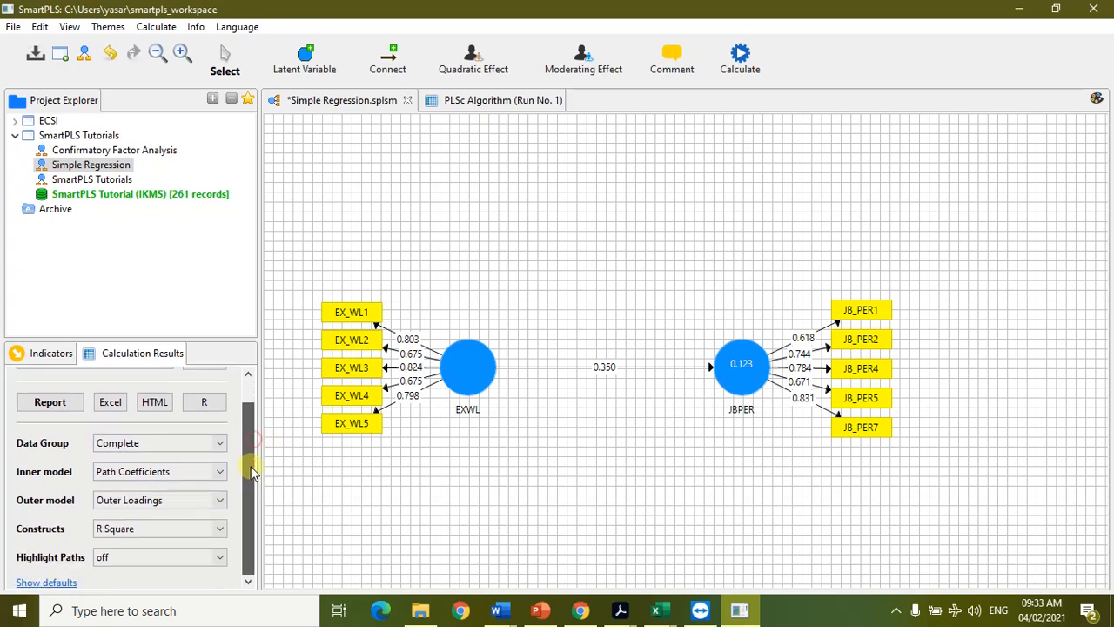
drag(214, 339, 218, 252)
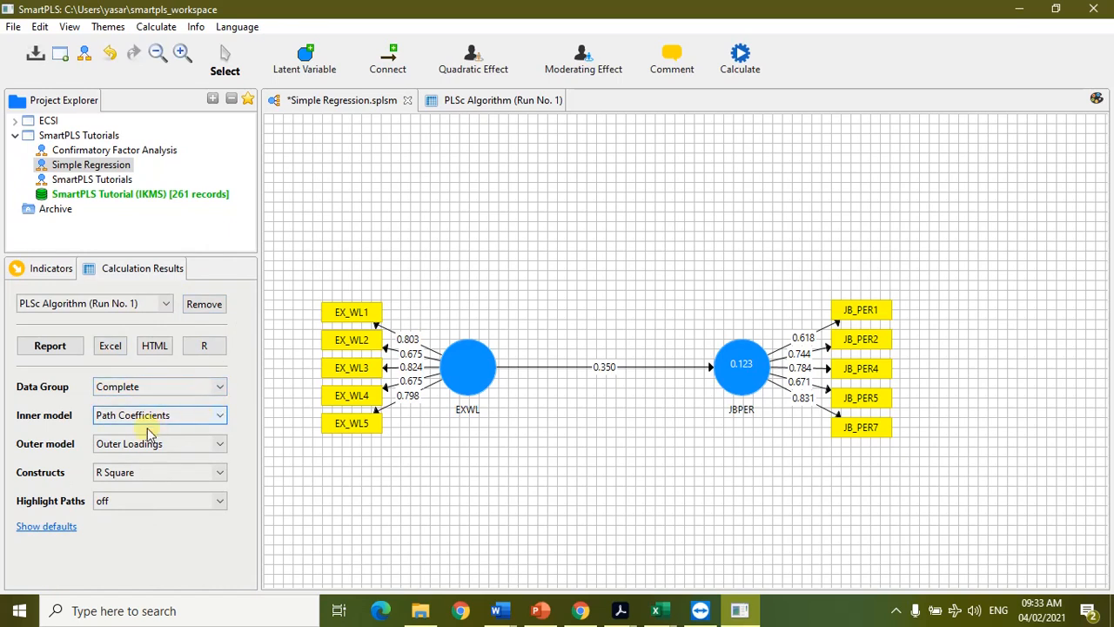
Step: Show f Square on the inner model path, restore Path Coefficients, and check the outer model display options
click(195, 418)
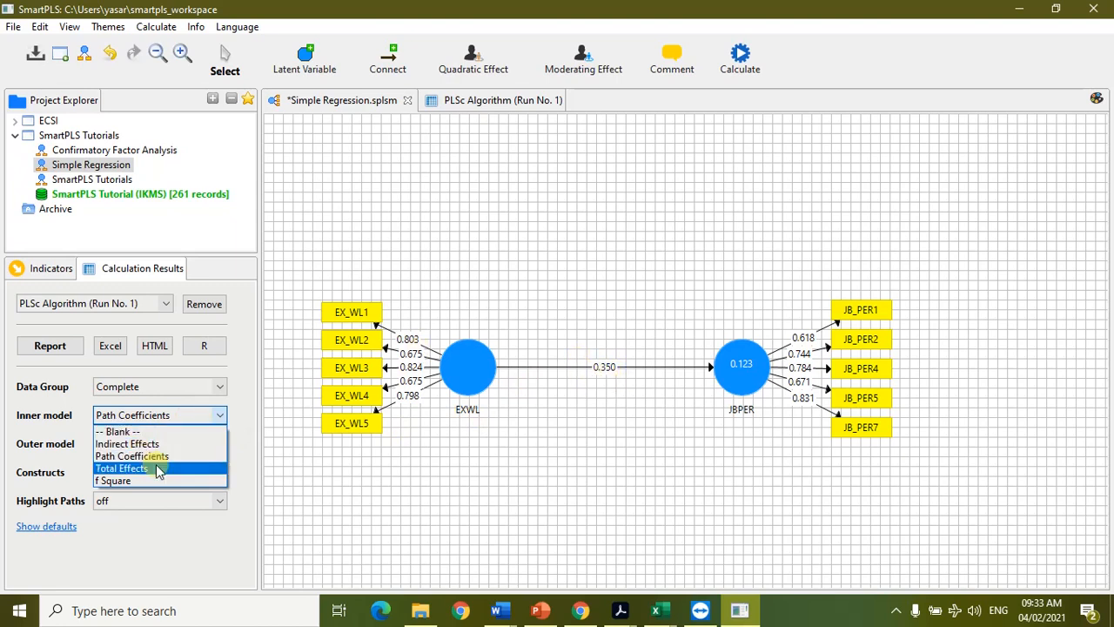
click(143, 481)
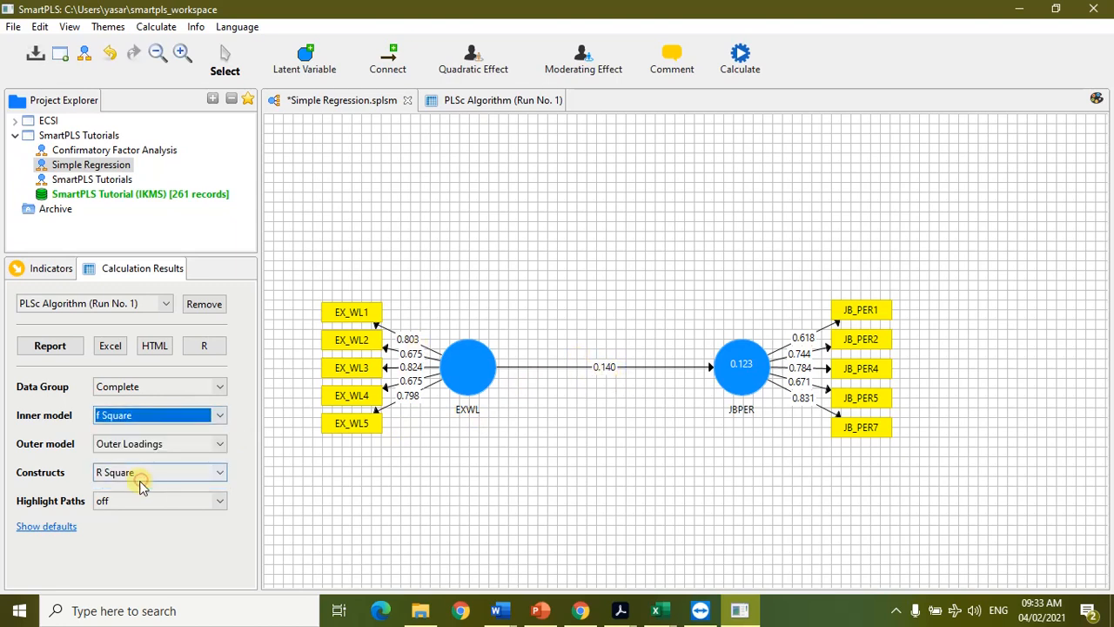
click(193, 425)
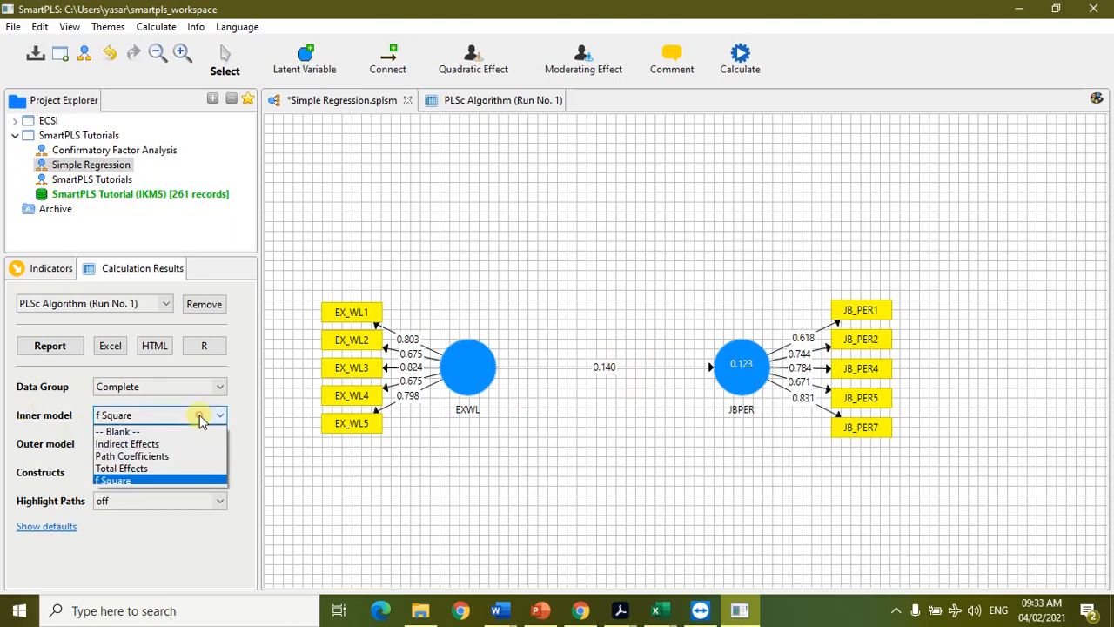
click(143, 454)
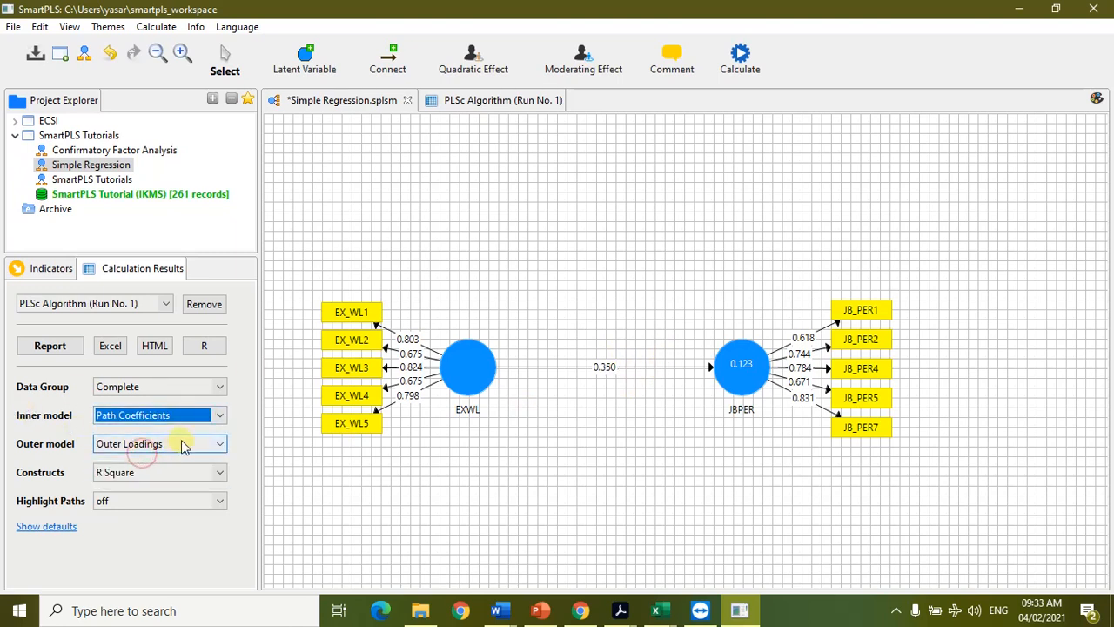
click(179, 444)
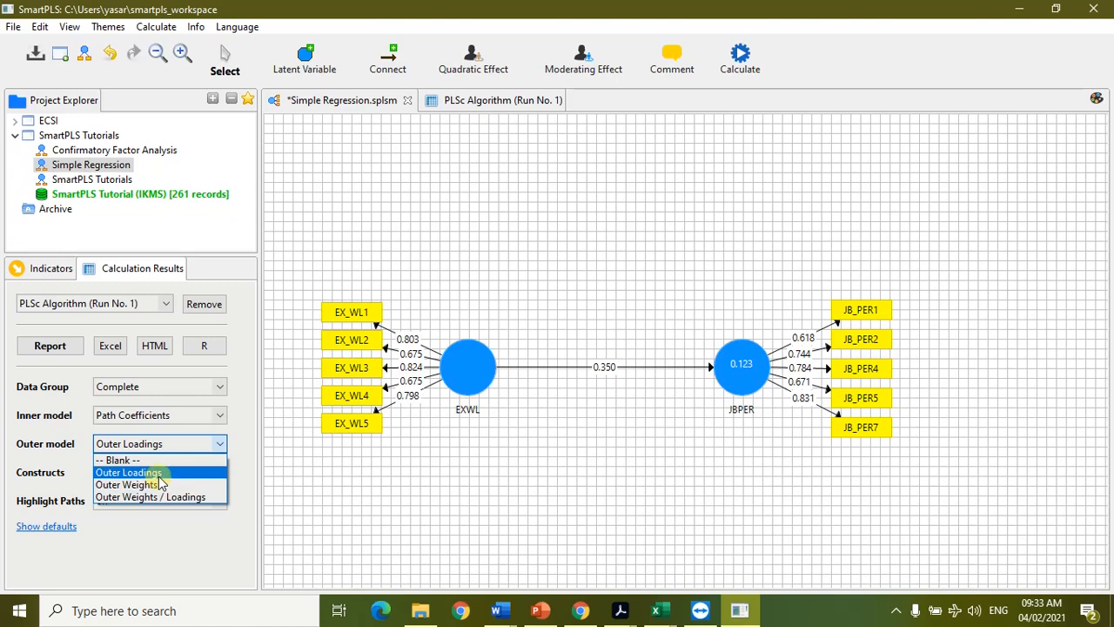
click(244, 472)
Step: View R Square Adjusted and Composite Reliability on the constructs, and restore the R Square display
click(205, 477)
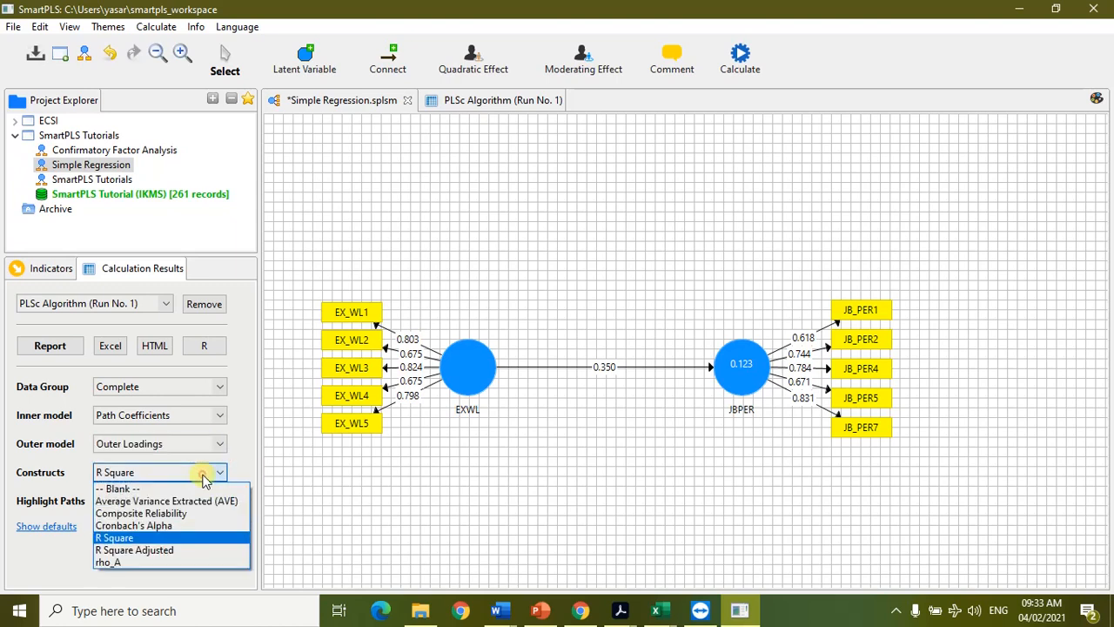
click(167, 549)
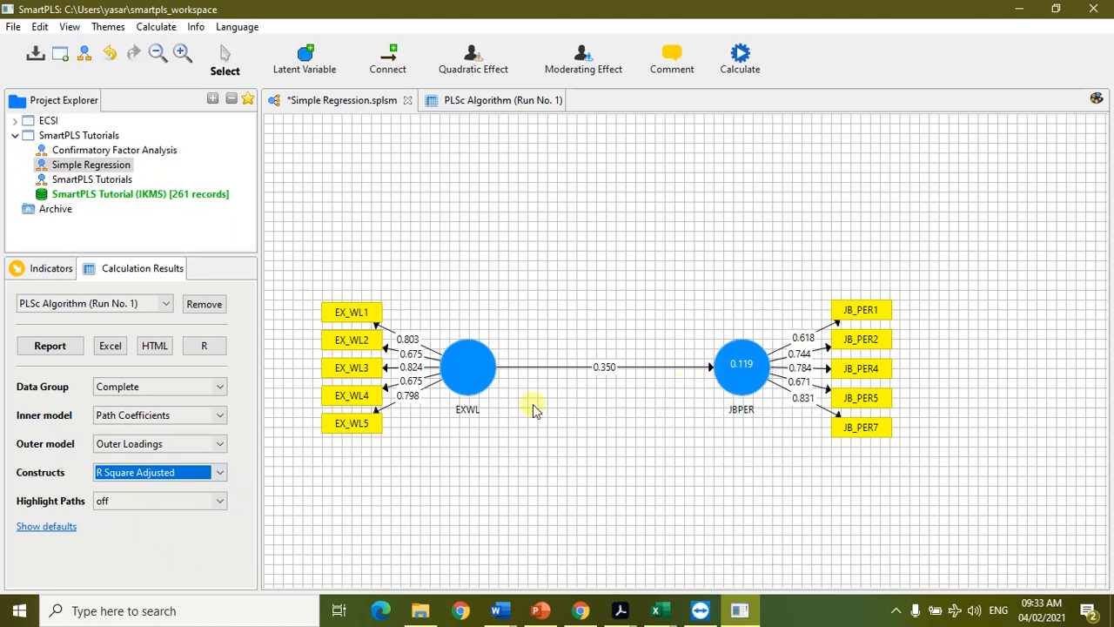
click(179, 471)
click(152, 515)
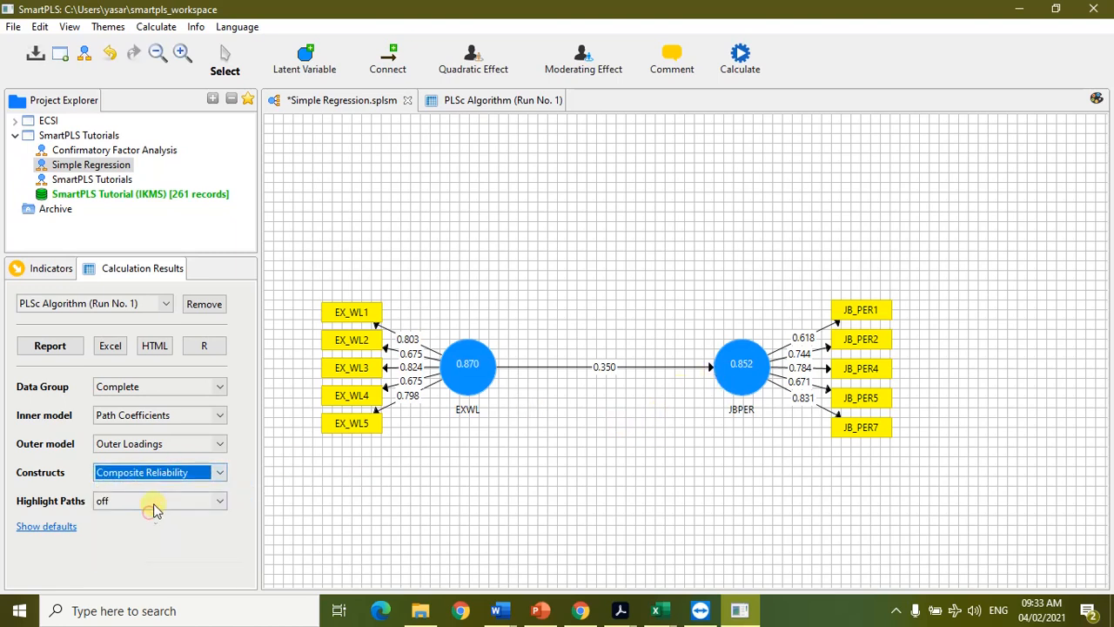
click(199, 475)
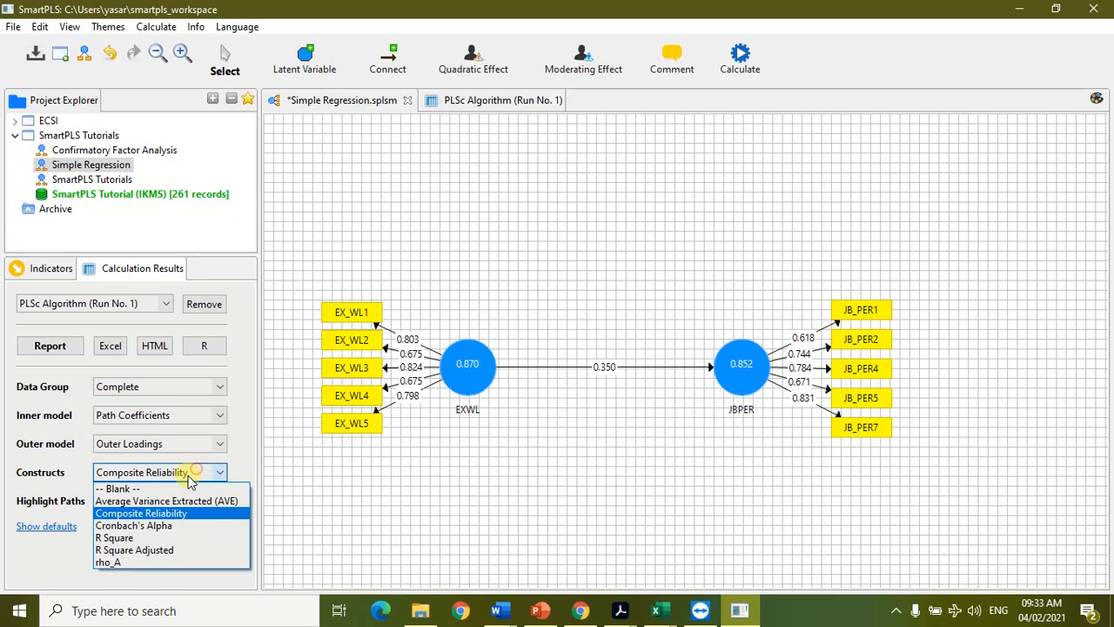
click(122, 537)
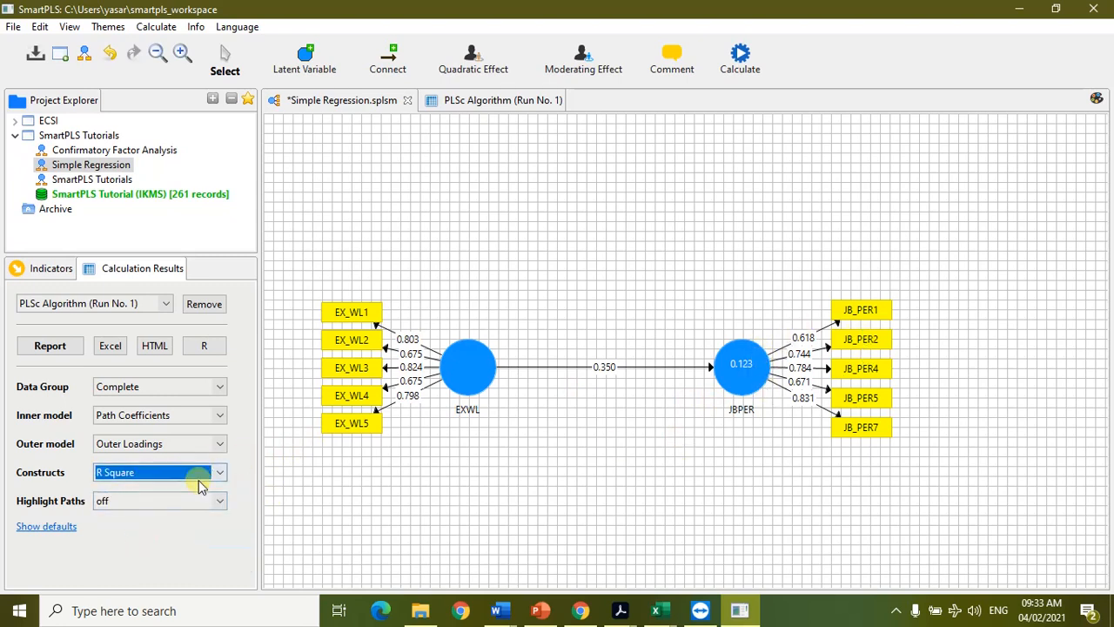
Step: Preview path highlighting with relative and absolute values, and turn the highlighting off again
click(215, 503)
click(174, 527)
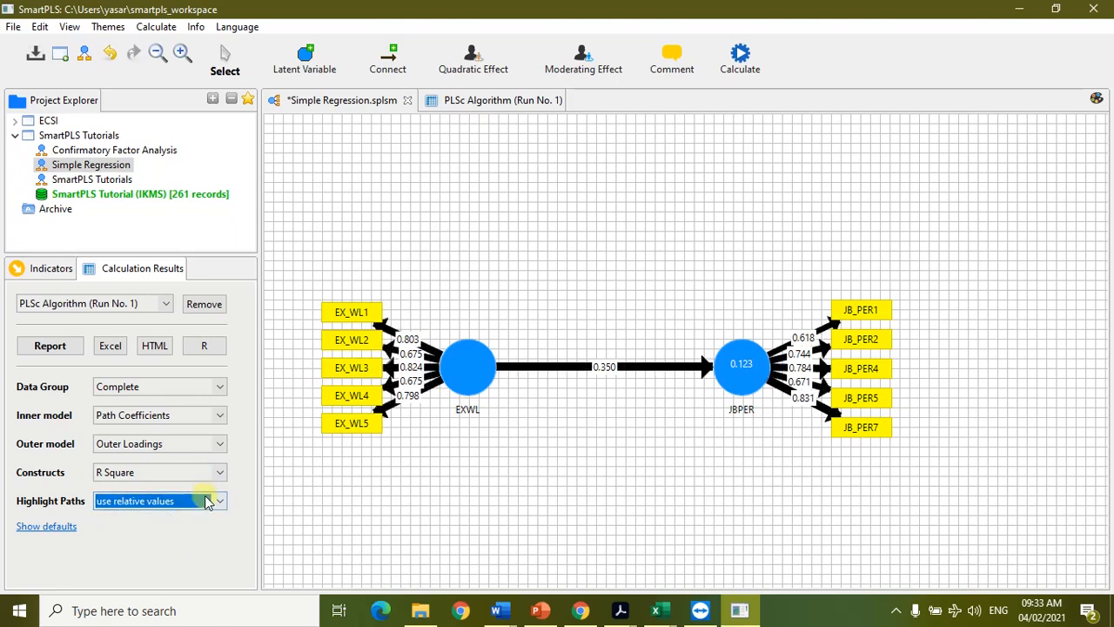
click(206, 503)
click(174, 542)
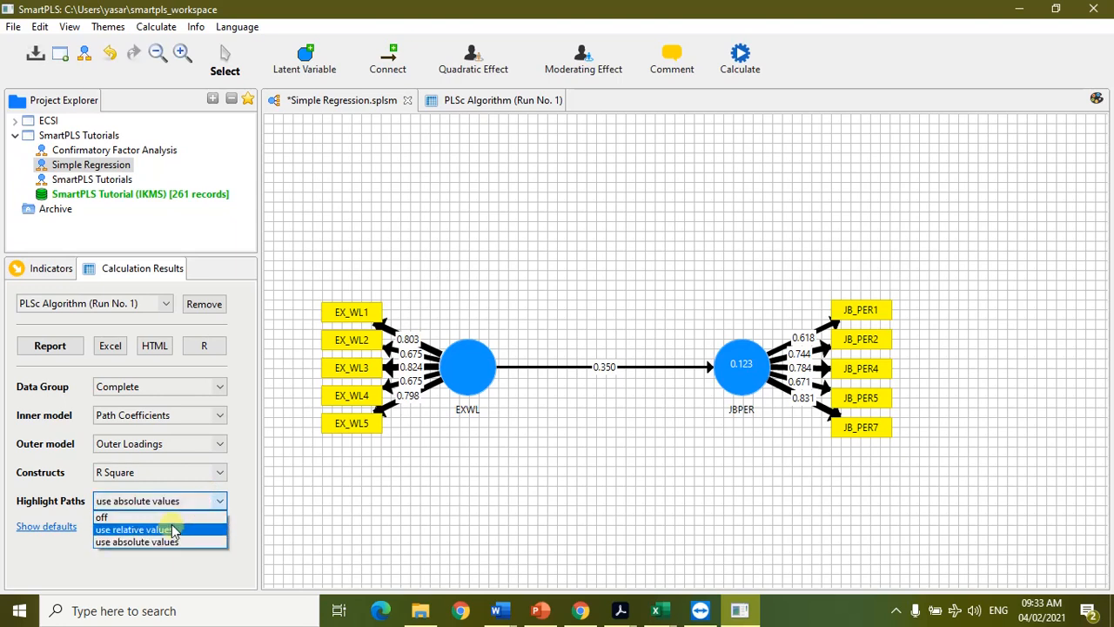
click(171, 518)
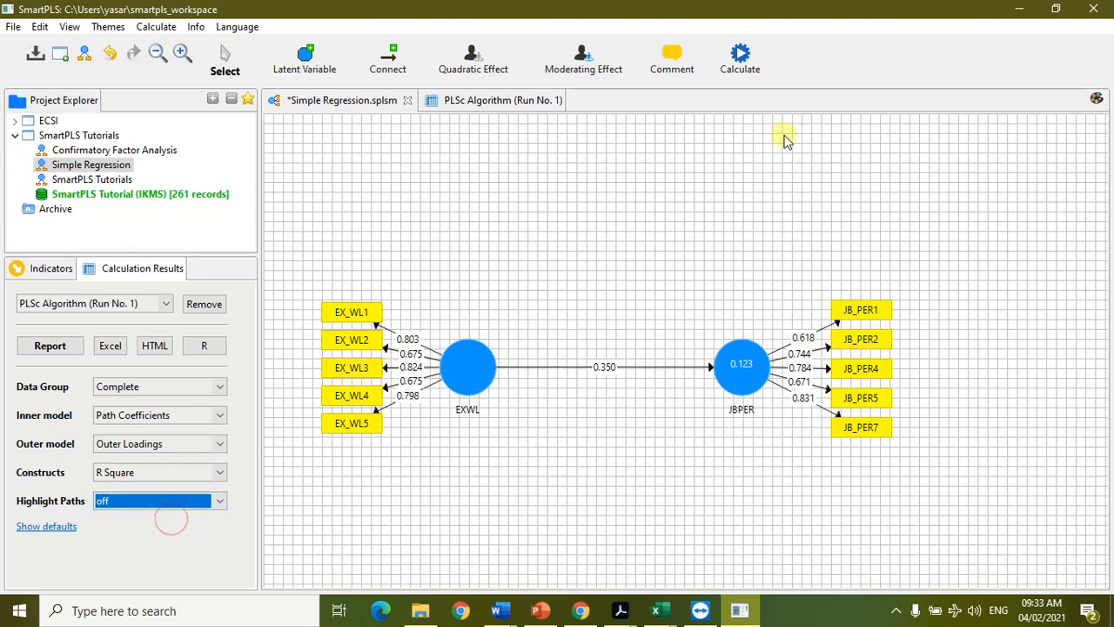
Step: Review the Path Coefficients matrix in the PLSc Algorithm report and return to the Simple Regression diagram
click(468, 103)
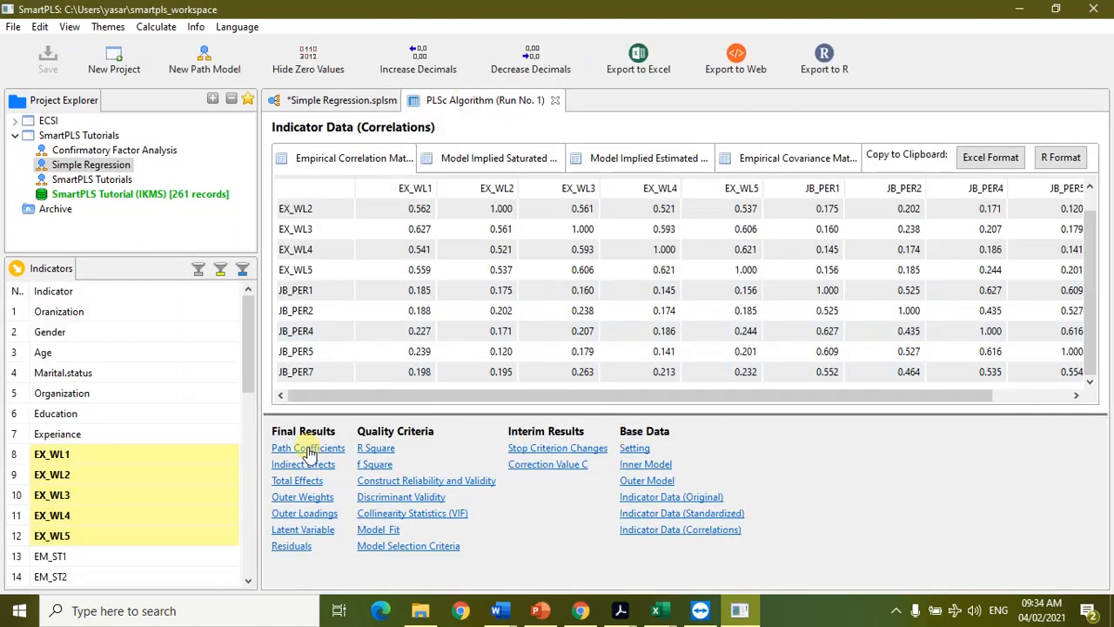
click(308, 448)
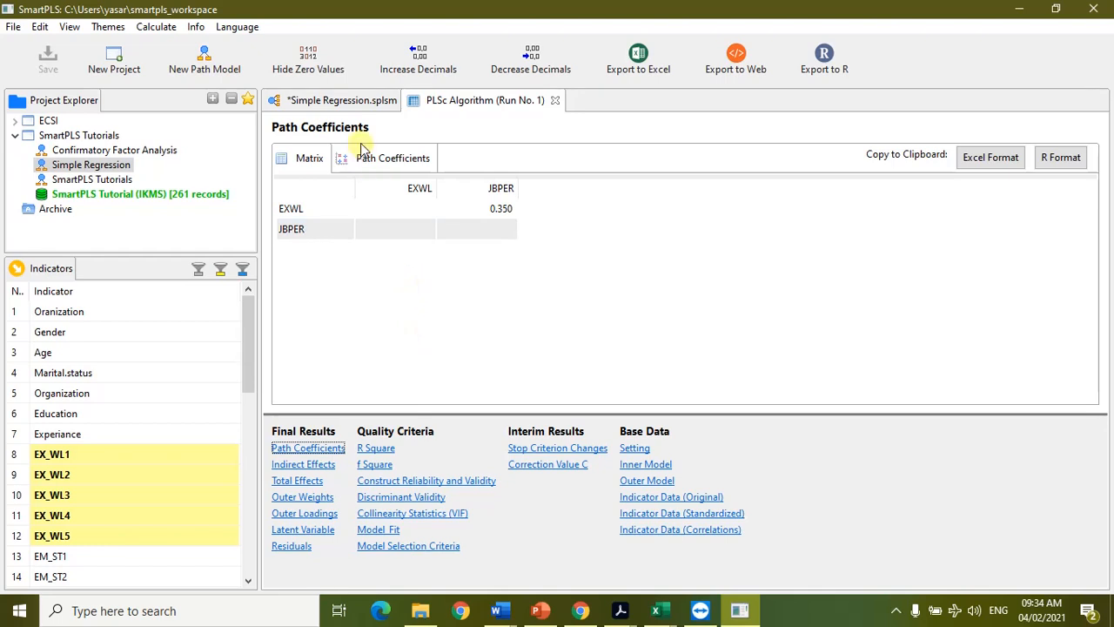
click(340, 101)
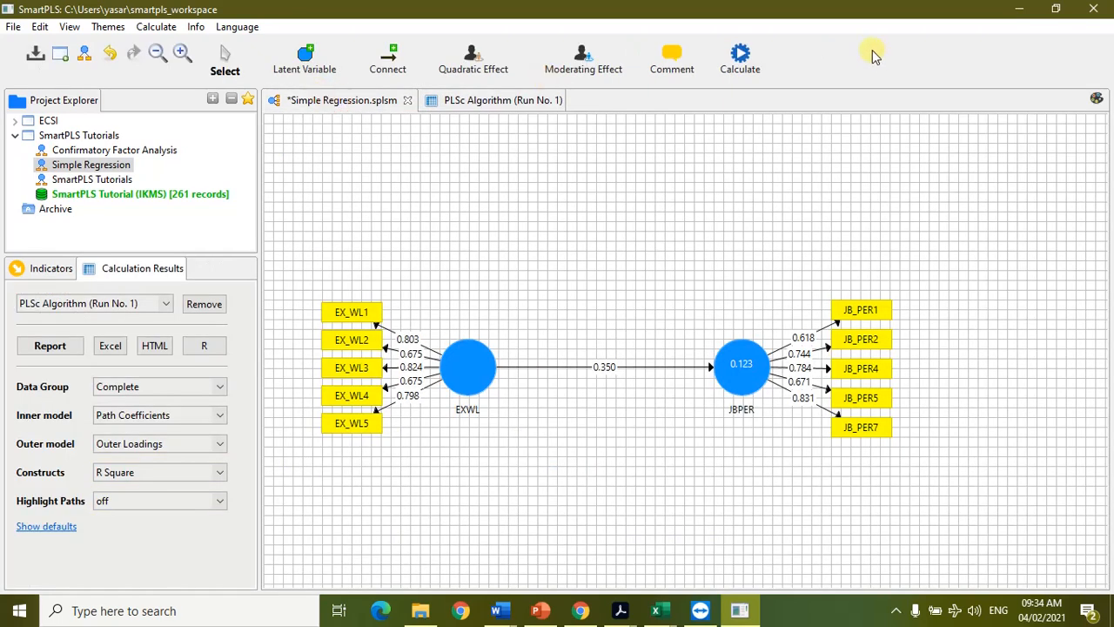
Step: Set up Consistent PLS Bootstrapping for the Simple Regression model with 5000 subsamples
click(747, 59)
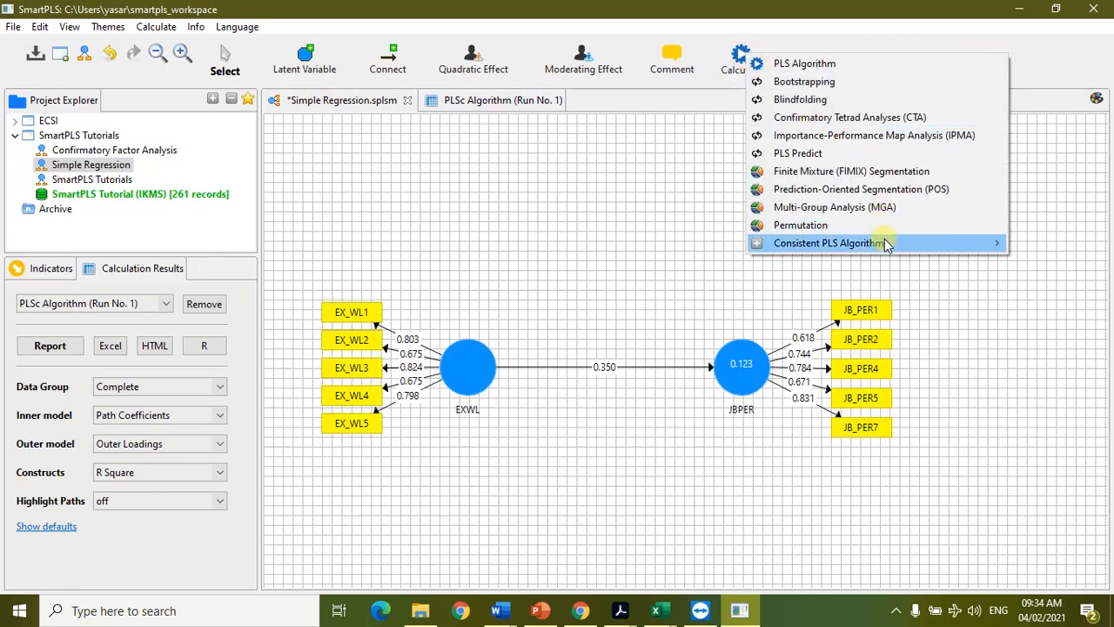
mouse_move(888, 244)
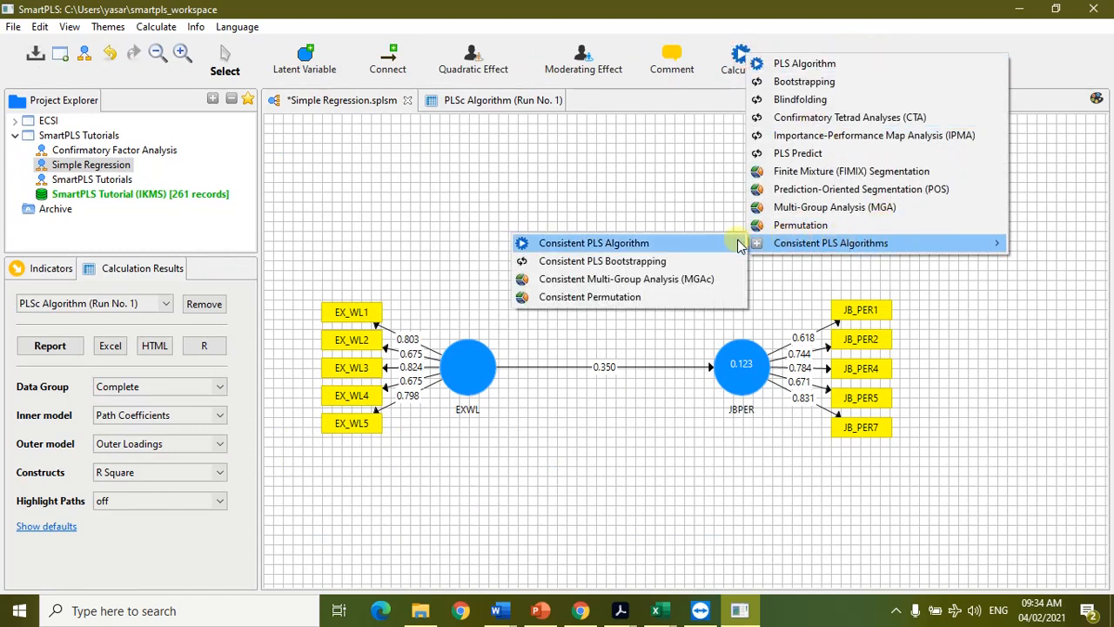
click(661, 266)
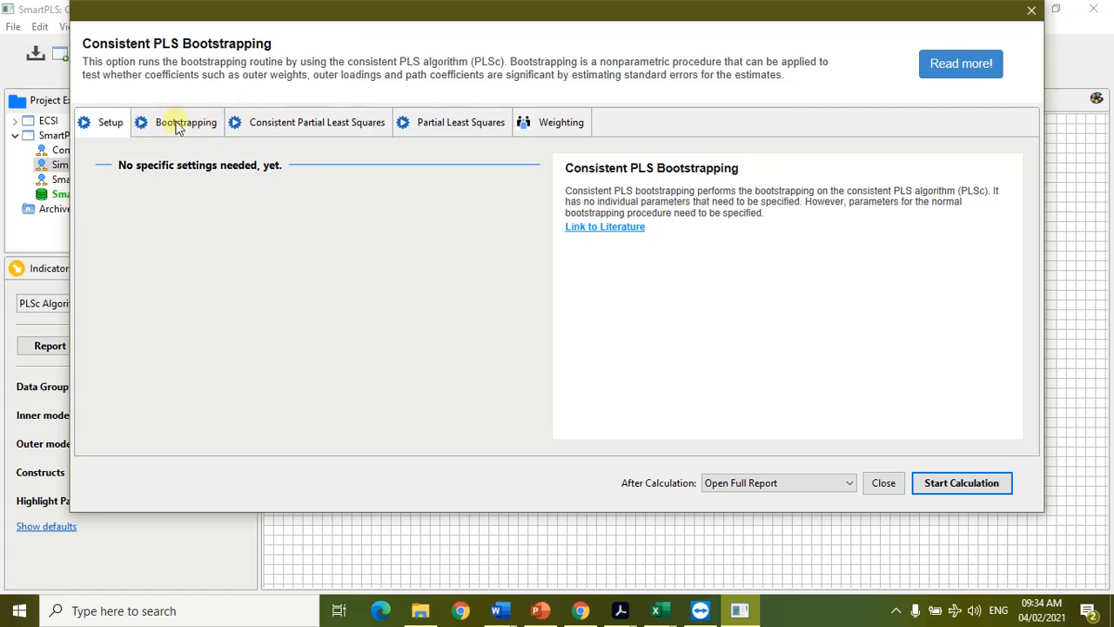
click(192, 120)
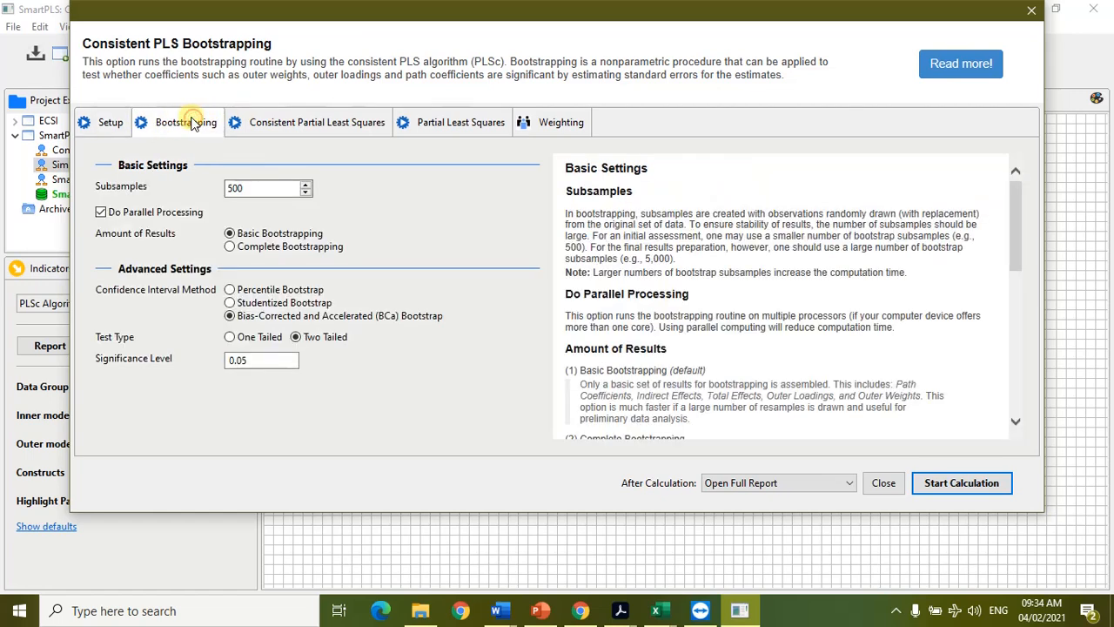
click(307, 185)
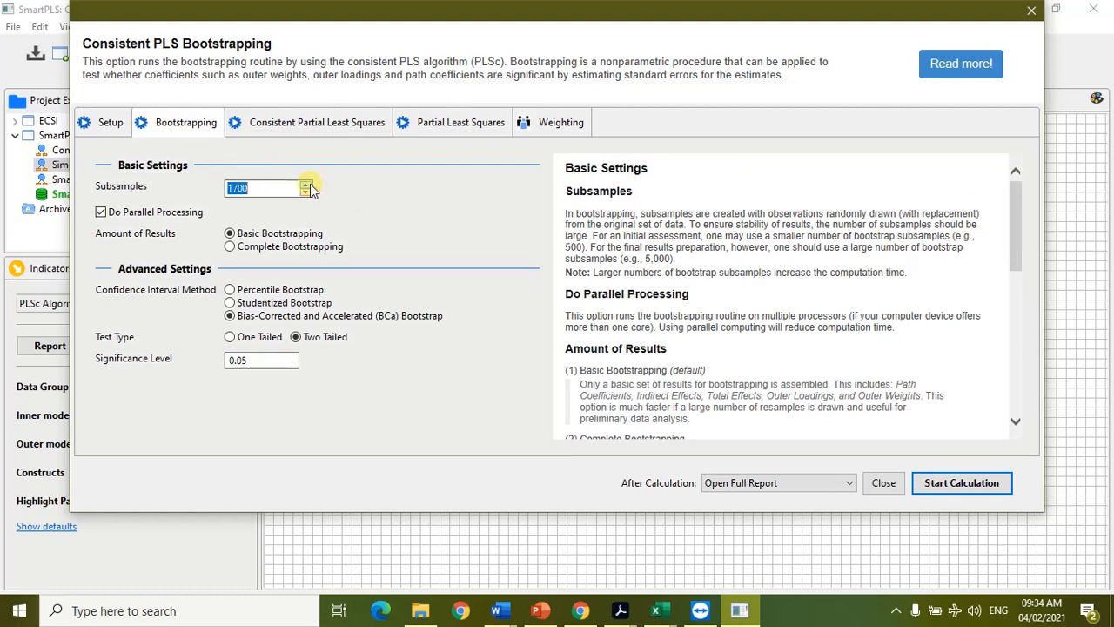
click(305, 193)
click(306, 193)
click(305, 193)
click(305, 193)
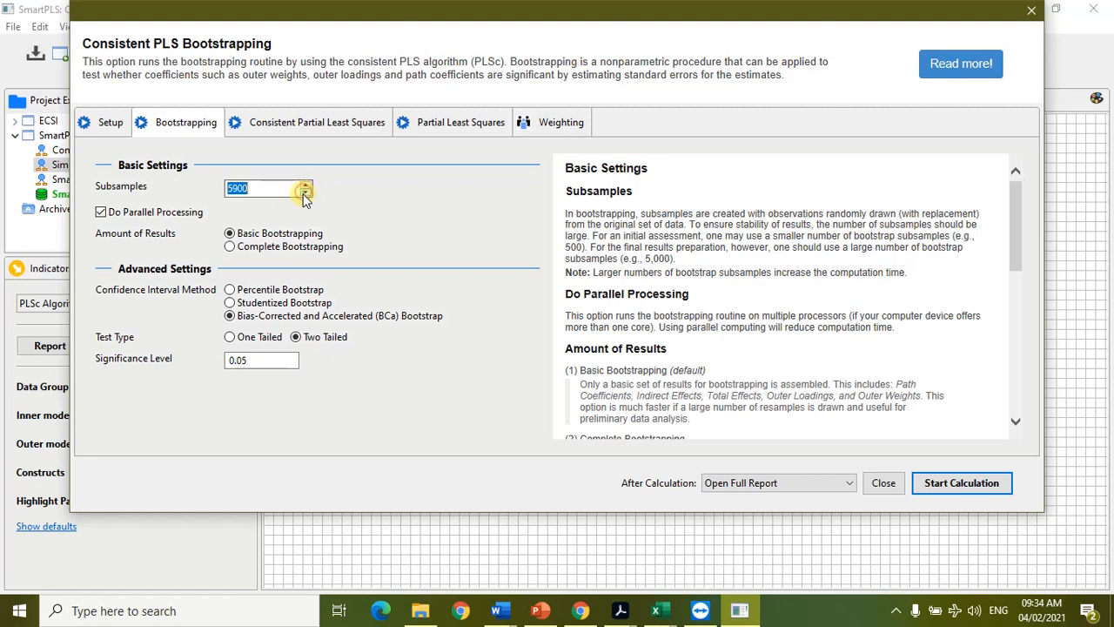
click(306, 193)
click(306, 193)
click(305, 193)
click(306, 194)
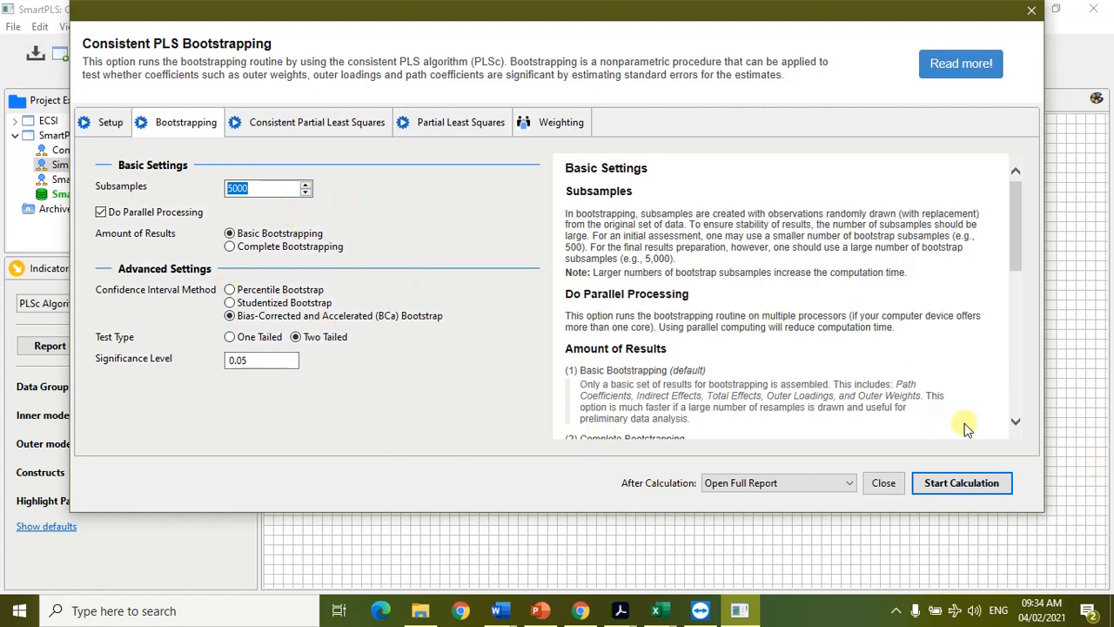
Step: Check the partial least squares and weighting settings and run the bootstrapping calculation with the full report
click(318, 130)
click(430, 113)
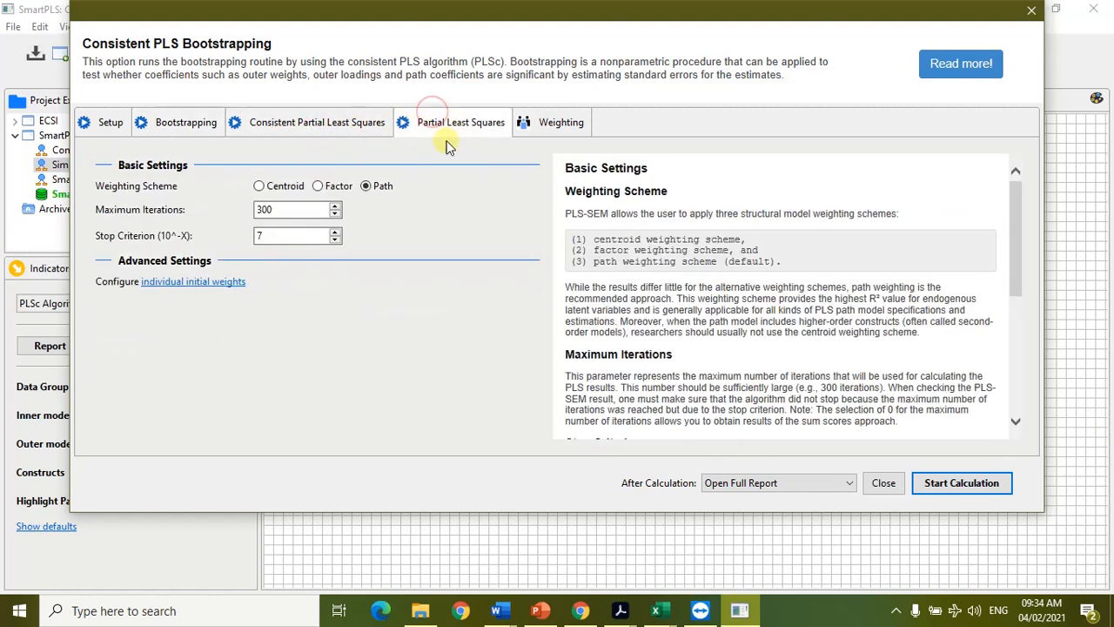
click(561, 126)
click(978, 485)
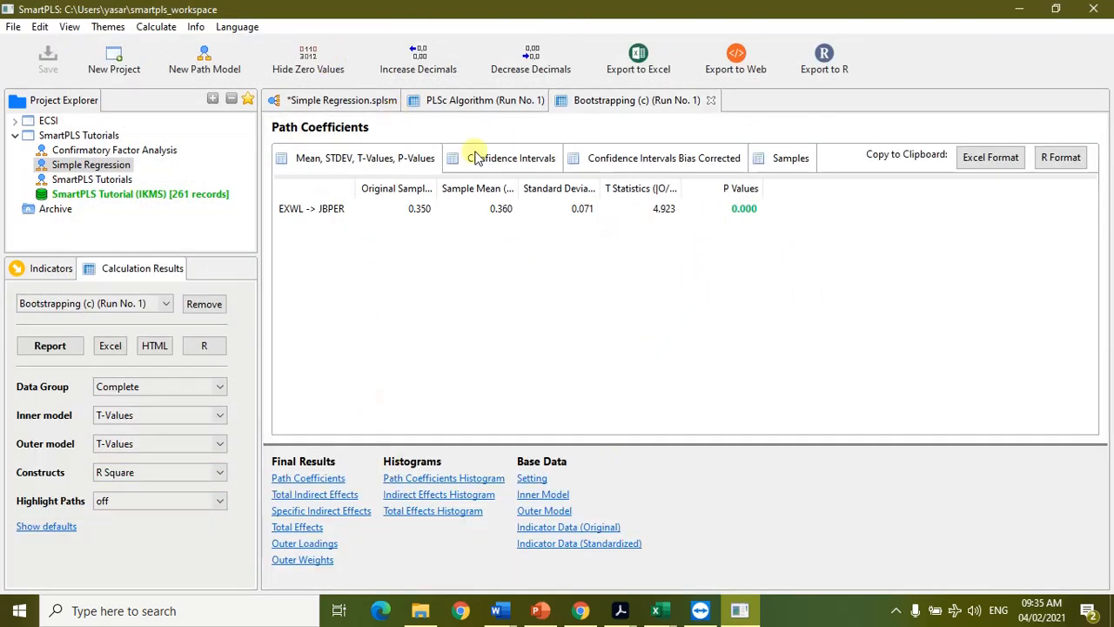
Step: Show the bootstrapped path coefficients and widen the path name, Original Sample, Sample Mean, Standard Deviation and T Statistics columns
click(305, 484)
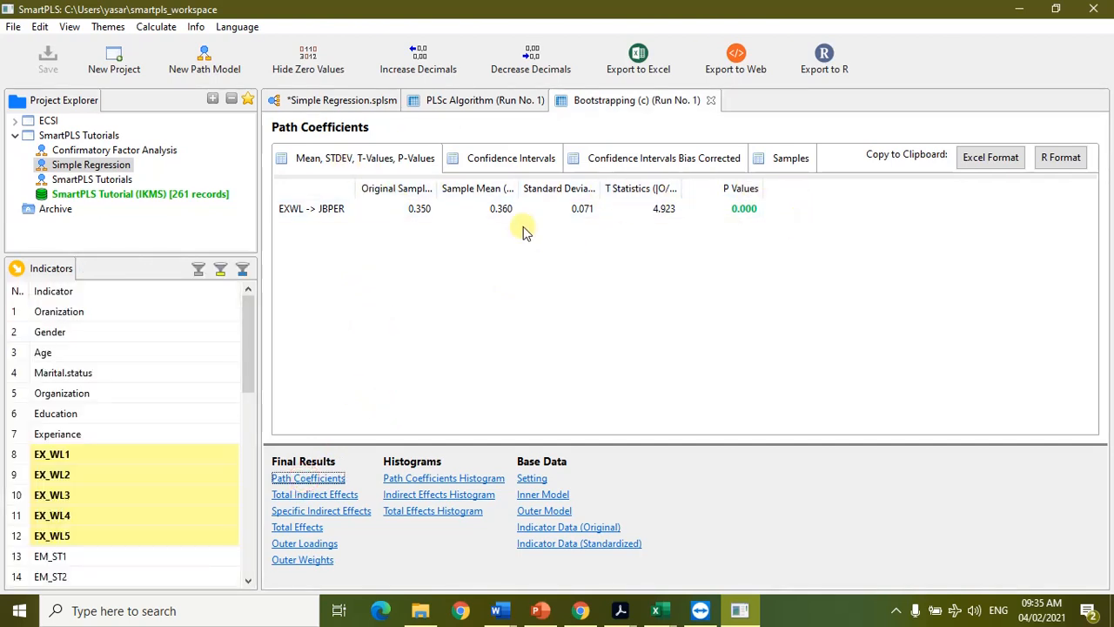
drag(434, 182, 460, 183)
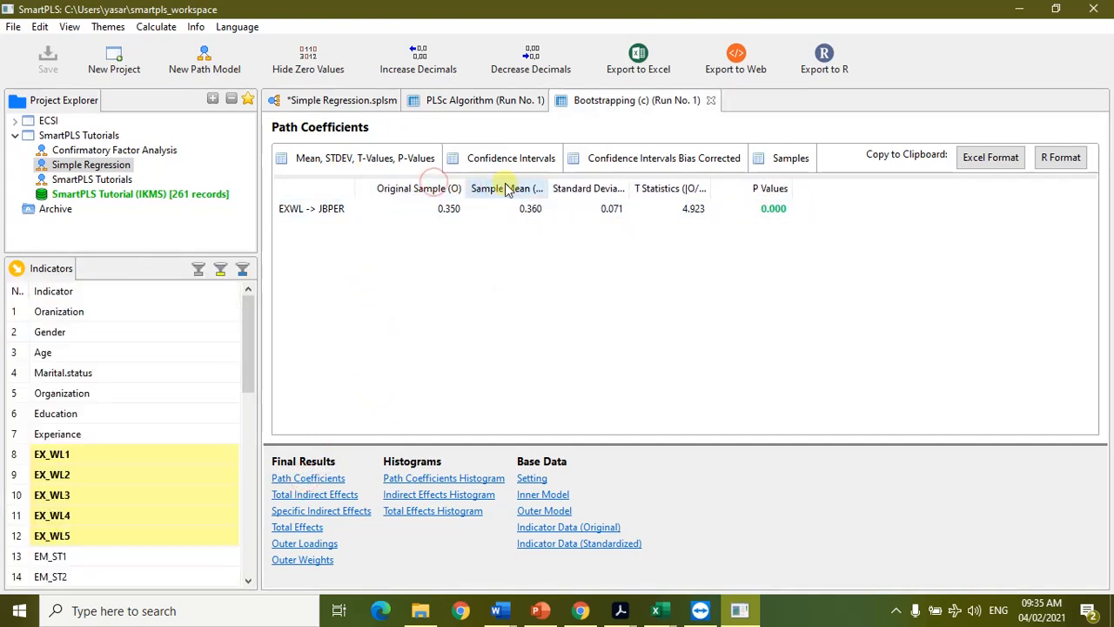
drag(544, 186, 588, 186)
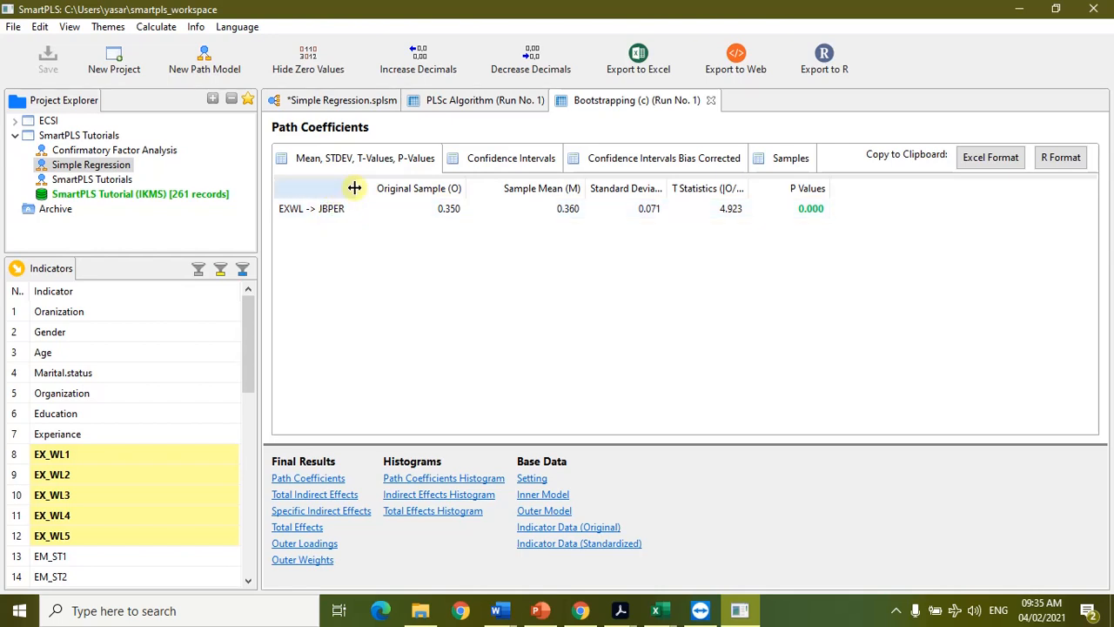
drag(355, 188, 406, 192)
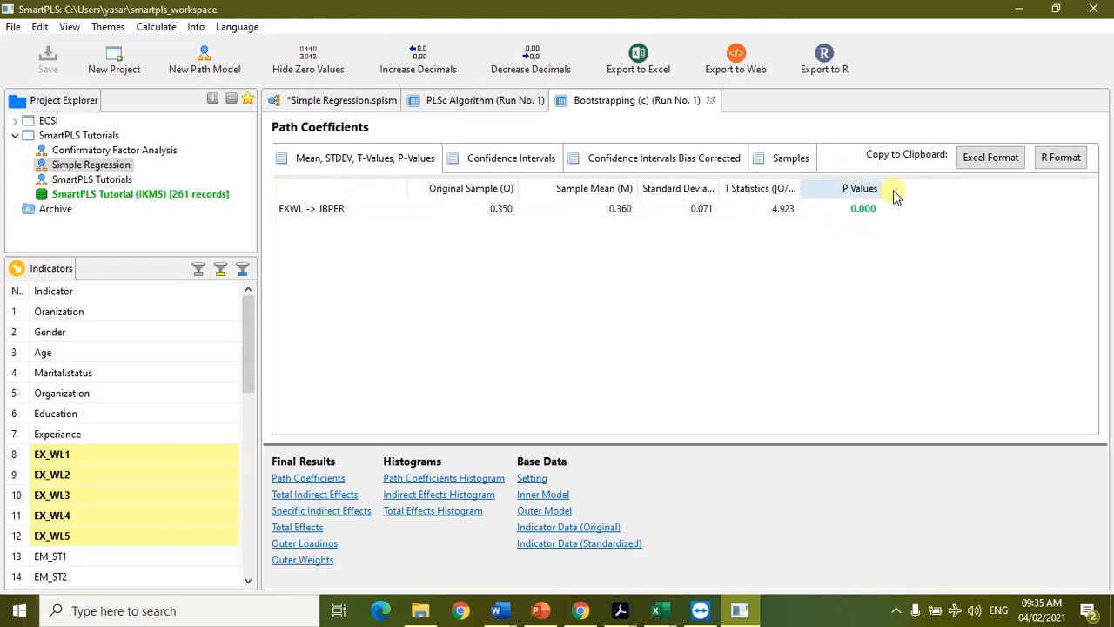
drag(802, 180, 845, 181)
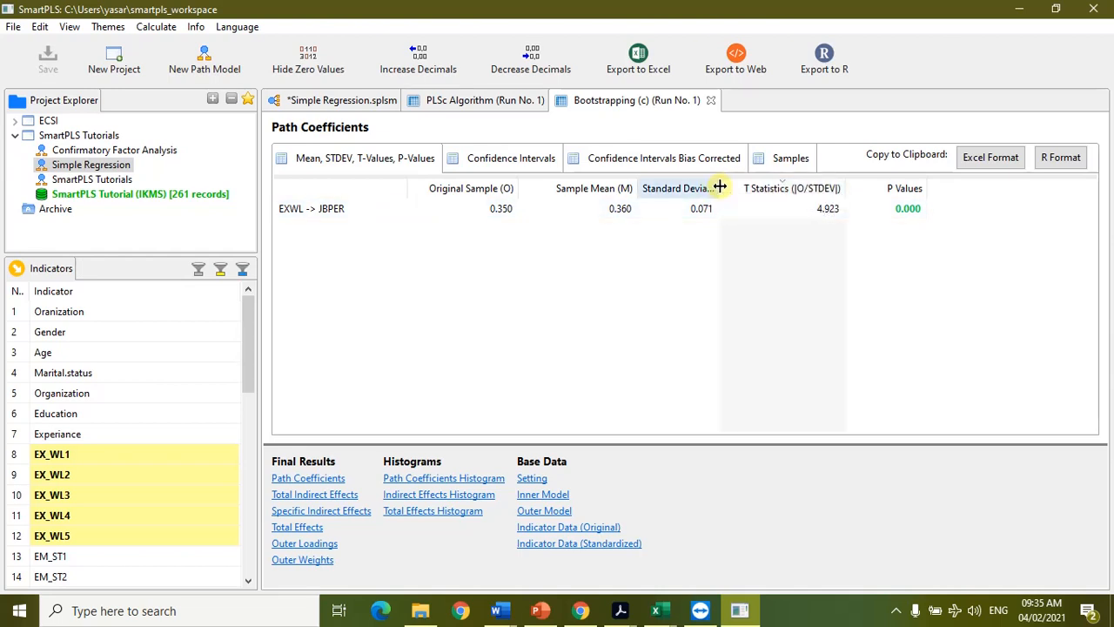
drag(719, 184, 739, 184)
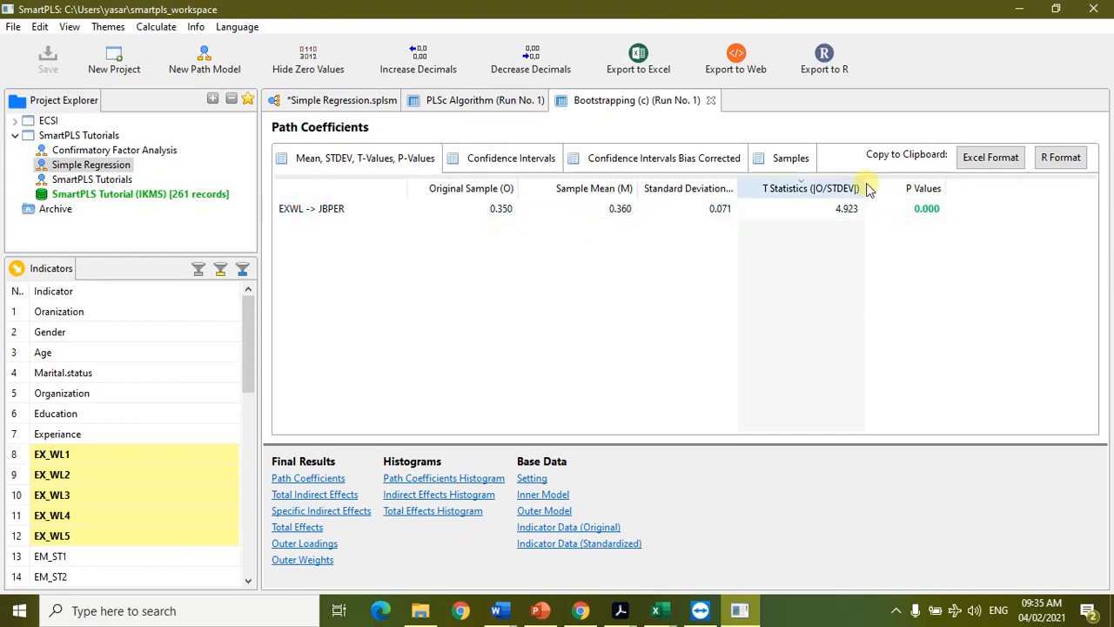
Step: Review the path coefficient's confidence intervals and bias-corrected confidence intervals, and return to the T-values and P-values table
click(562, 159)
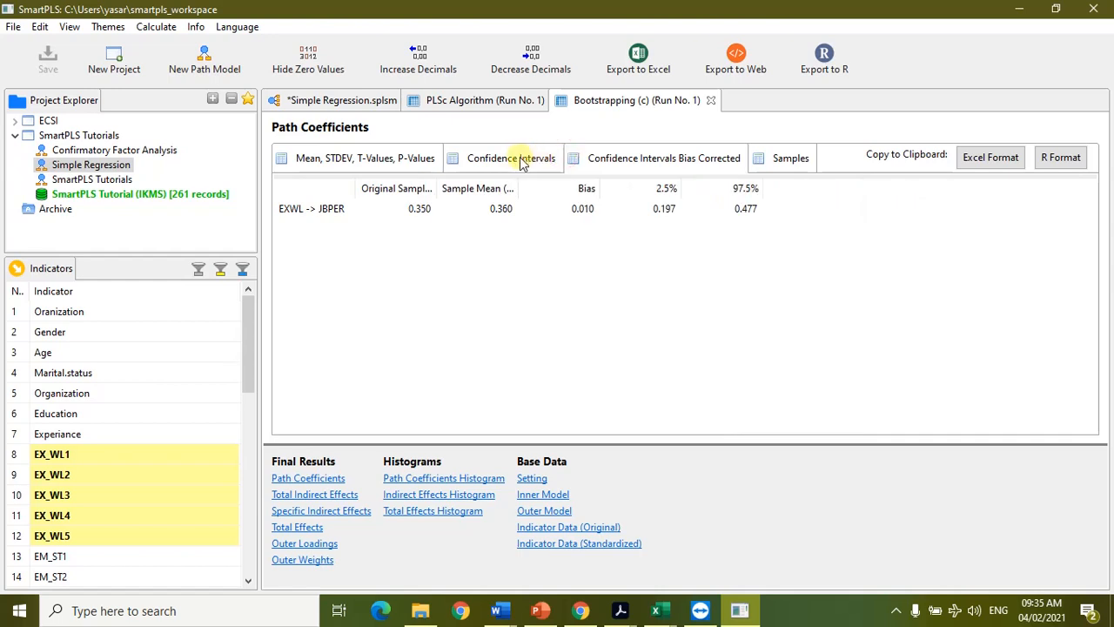
click(669, 157)
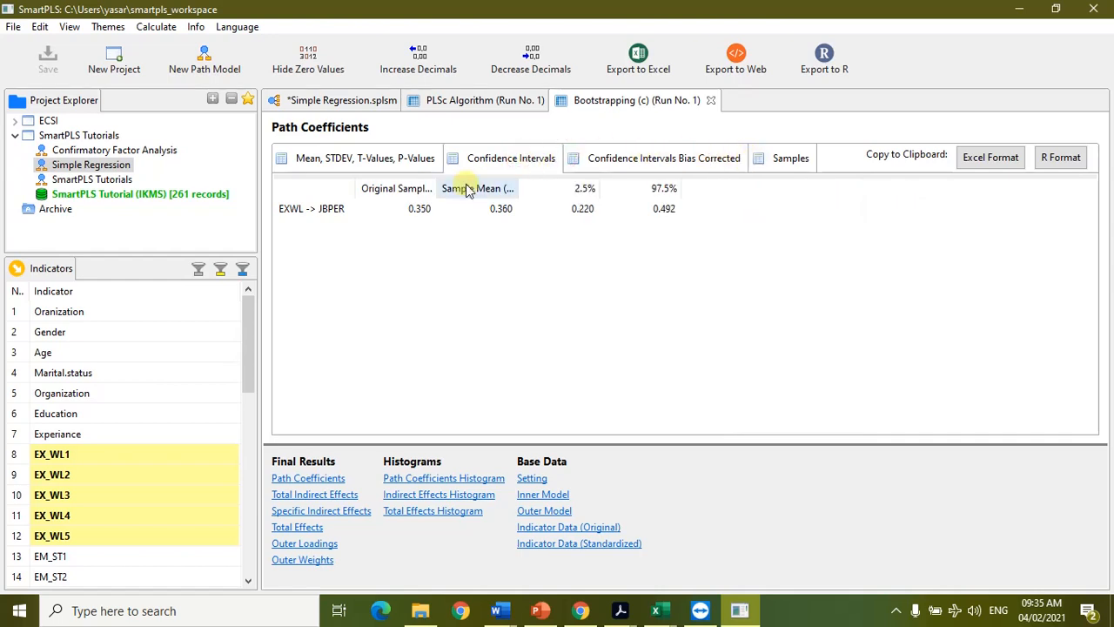
click(397, 160)
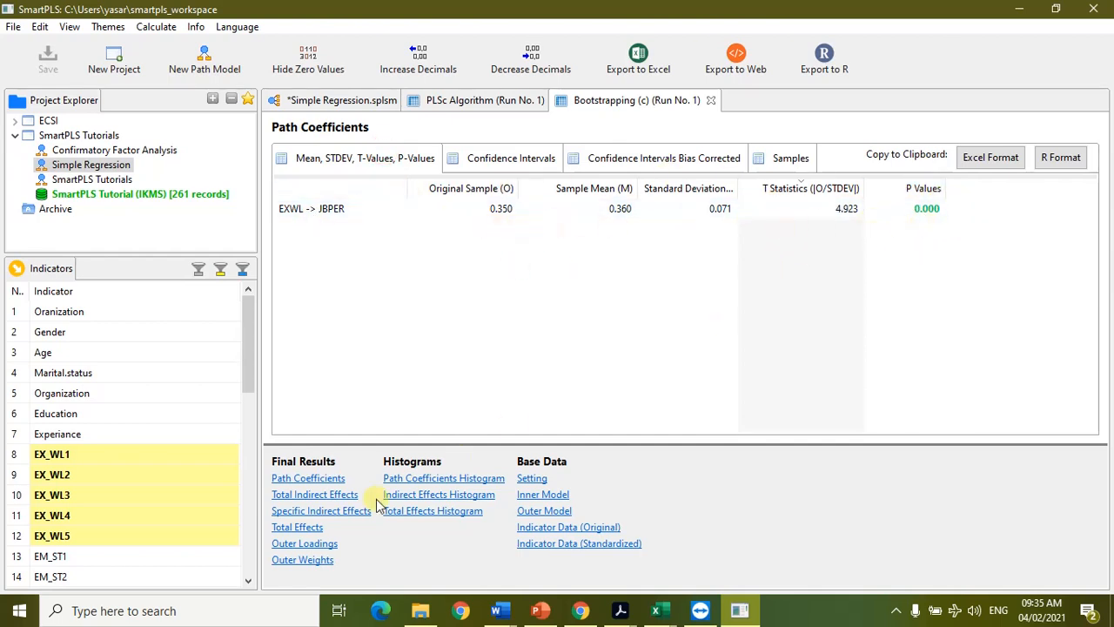
Step: Review the indirect effects and outer loadings in the bootstrapping report, widening the Original Sample column, and consult the PLSc Algorithm report
click(330, 496)
click(333, 512)
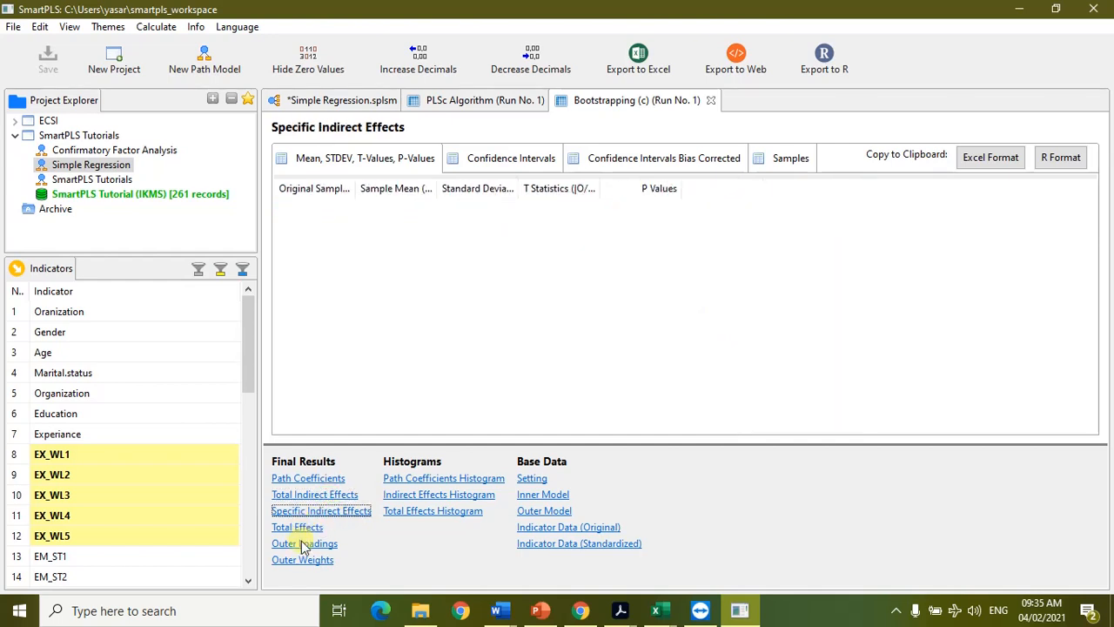
click(306, 545)
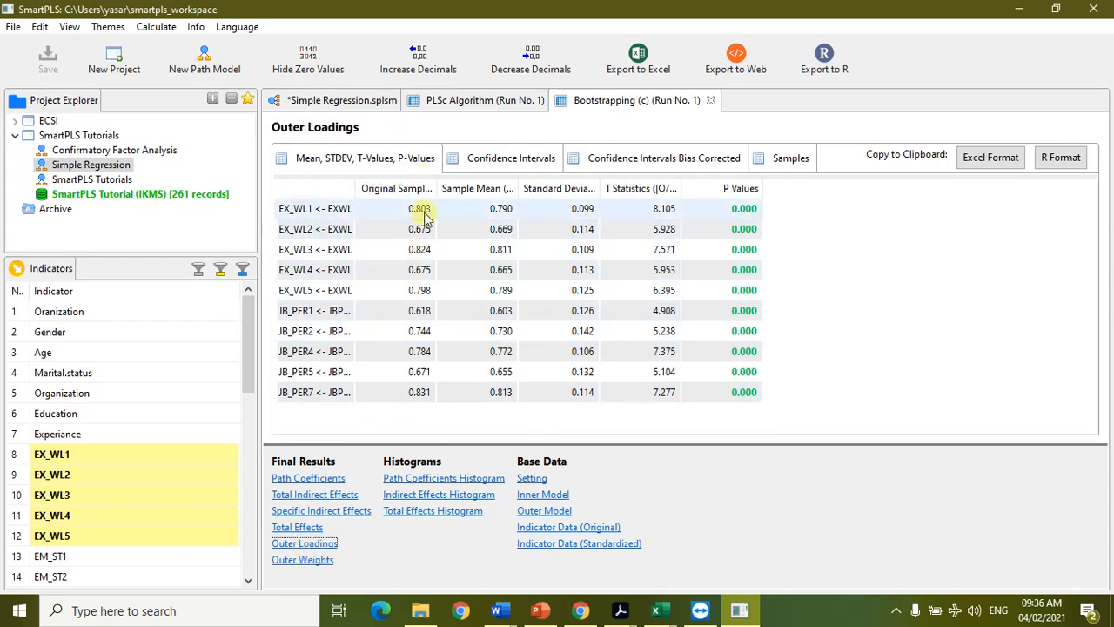
drag(438, 189, 481, 193)
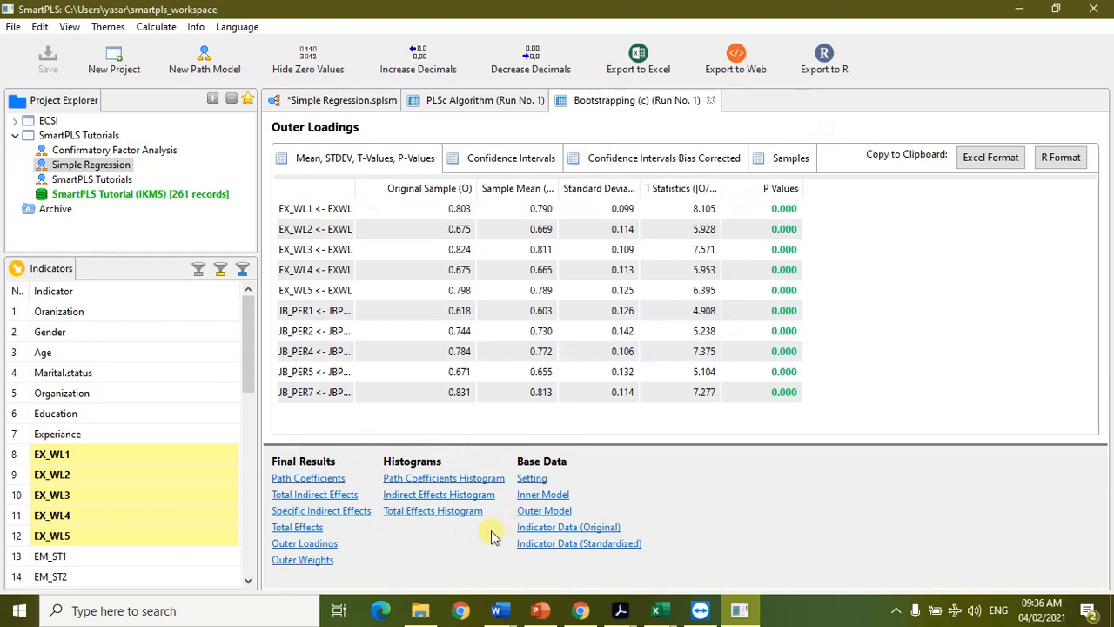
click(487, 103)
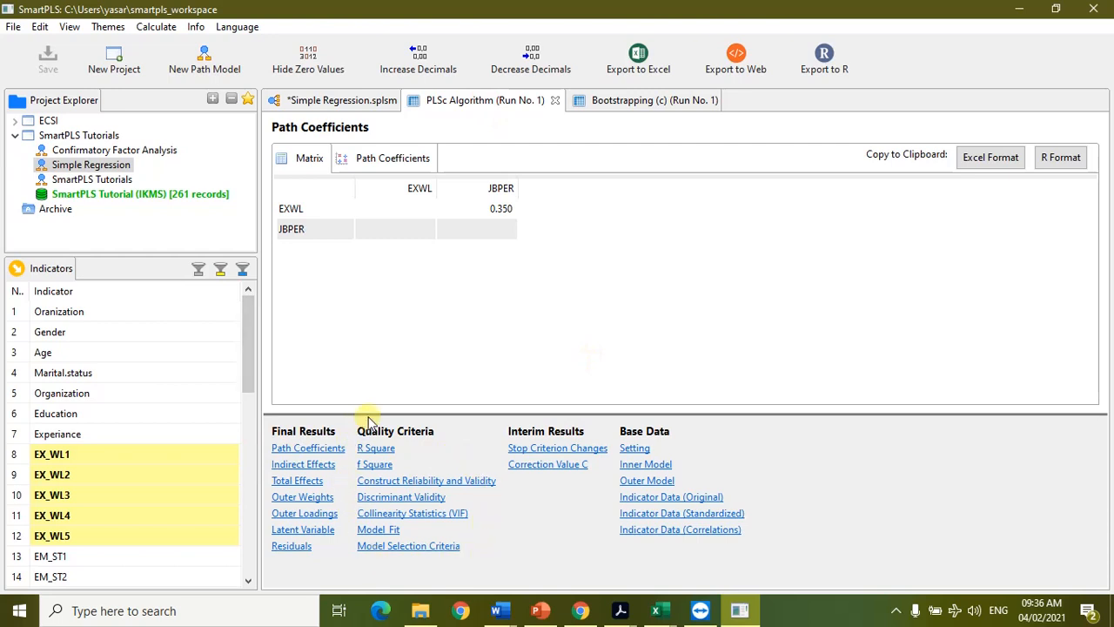
click(663, 102)
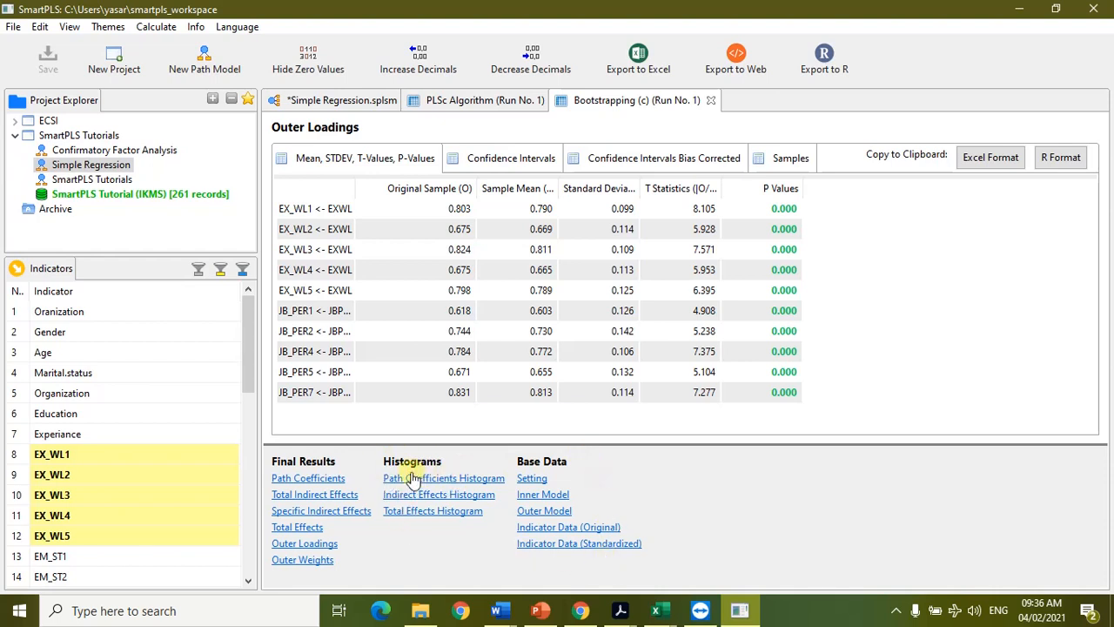
Step: View the path coefficients, indirect effects and total effects histograms, and the original and standardized indicator data
click(454, 480)
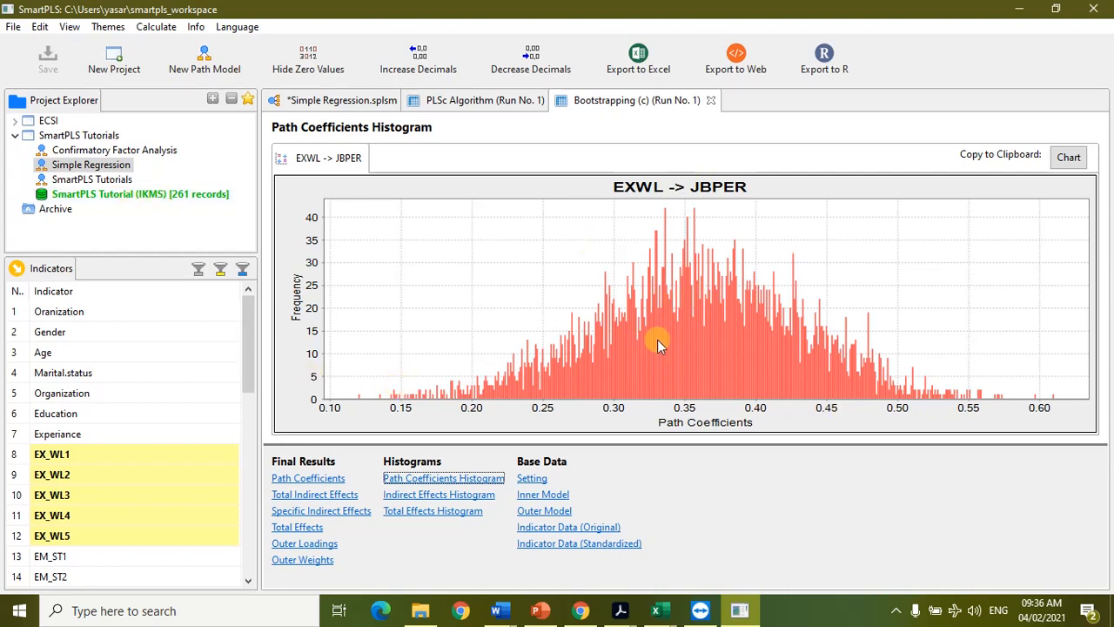
click(448, 495)
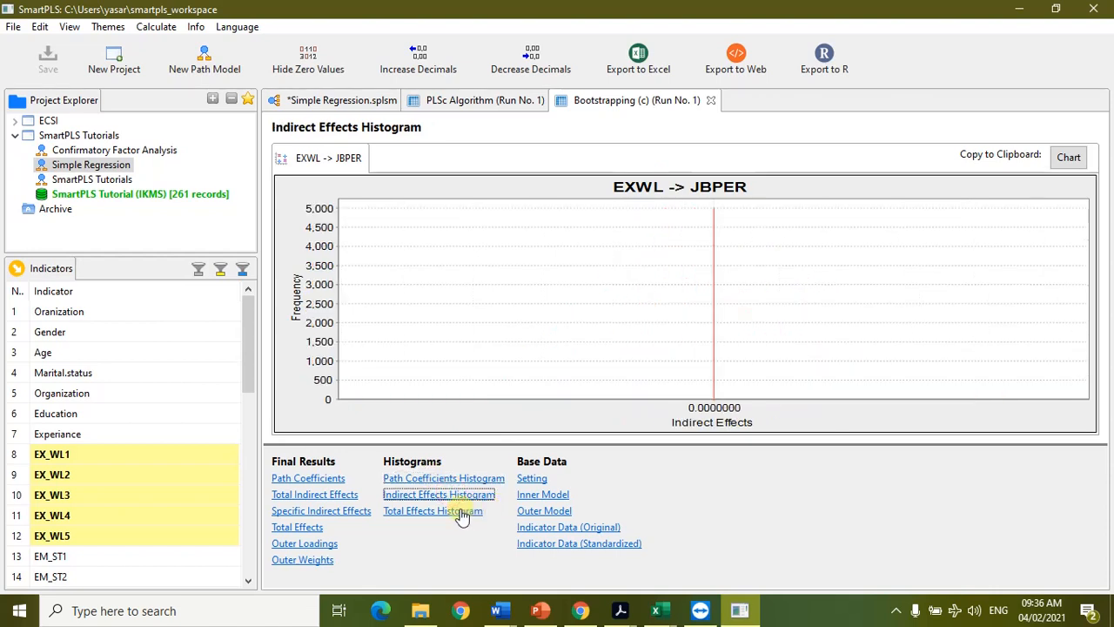
click(461, 511)
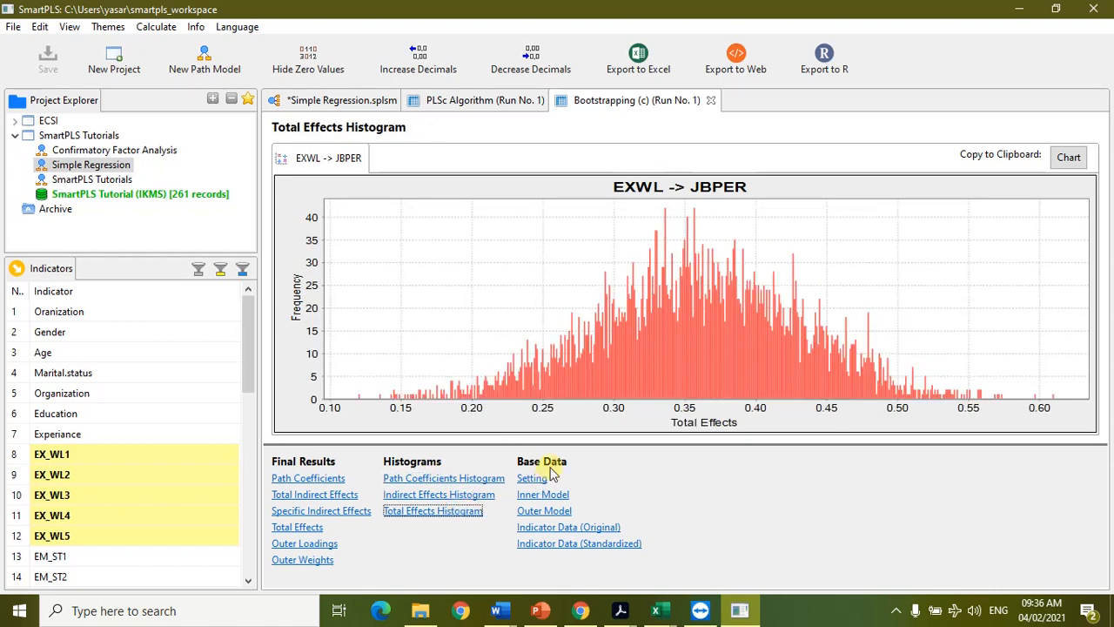
click(586, 529)
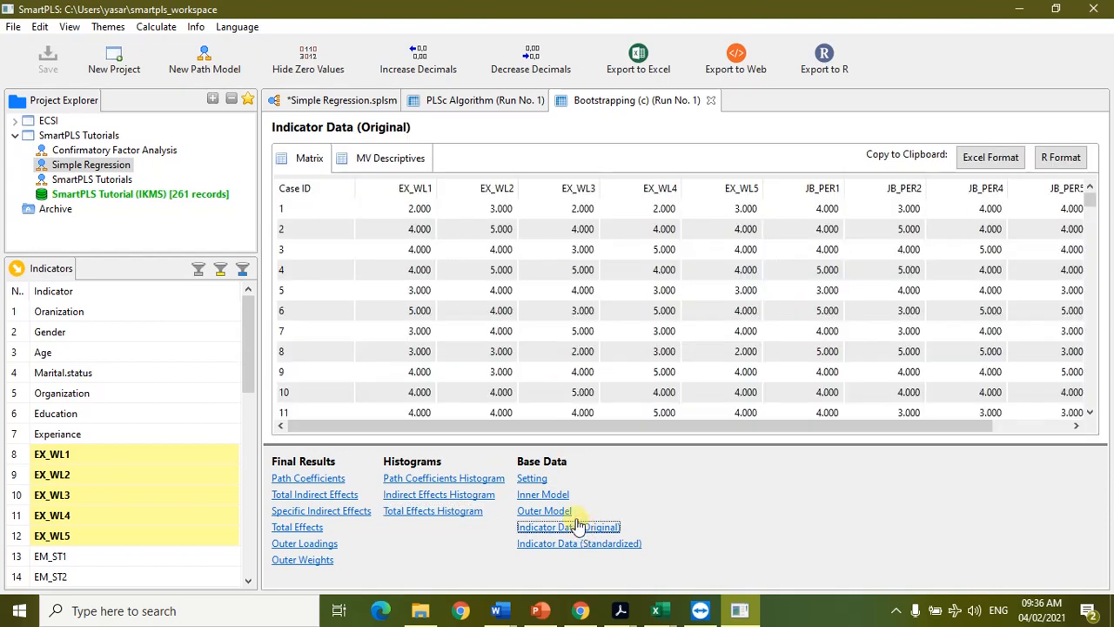
click(572, 547)
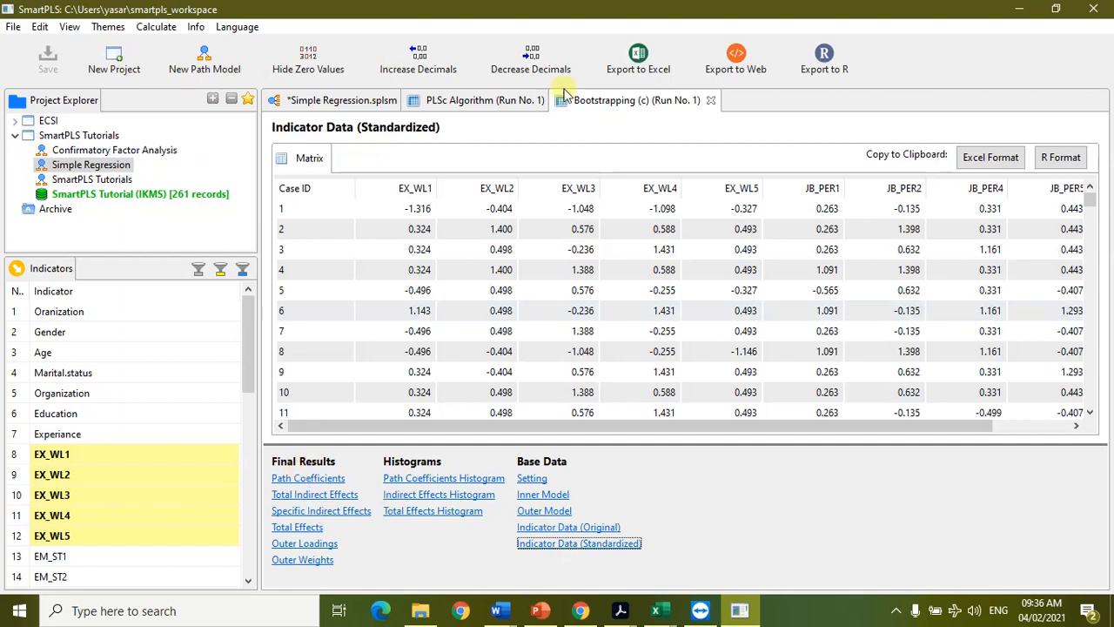
Step: Add a latent variable with indicators TRN_INT1 to TRN_INT5 above JBPER in the Simple Regression diagram and align its indicators right
click(367, 101)
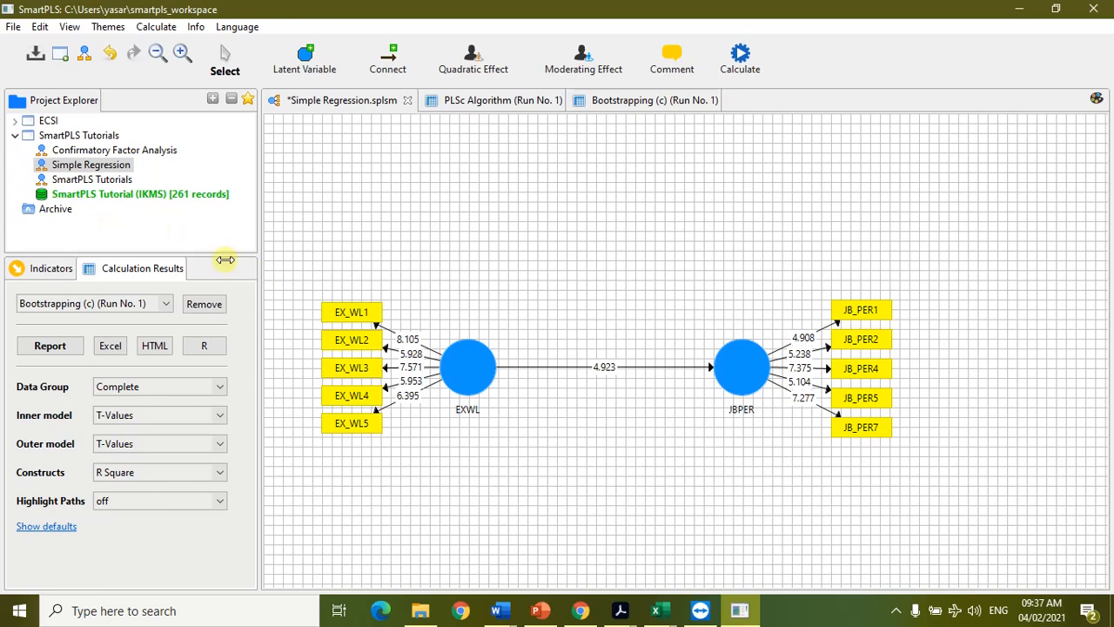
click(49, 270)
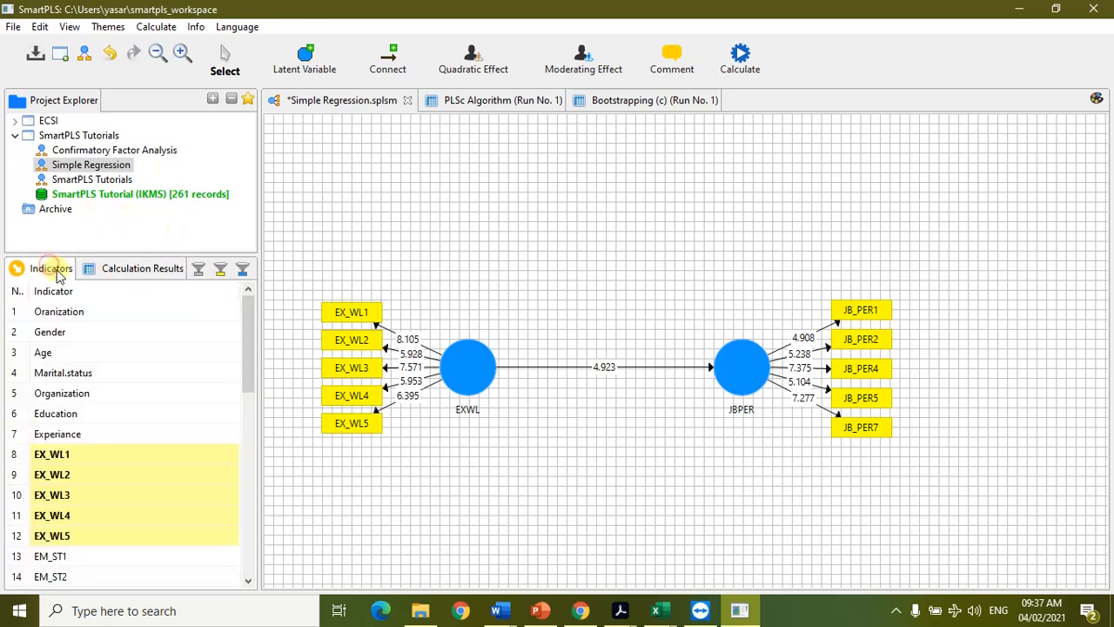
scroll(224, 375, down, 3)
scroll(220, 372, down, 5)
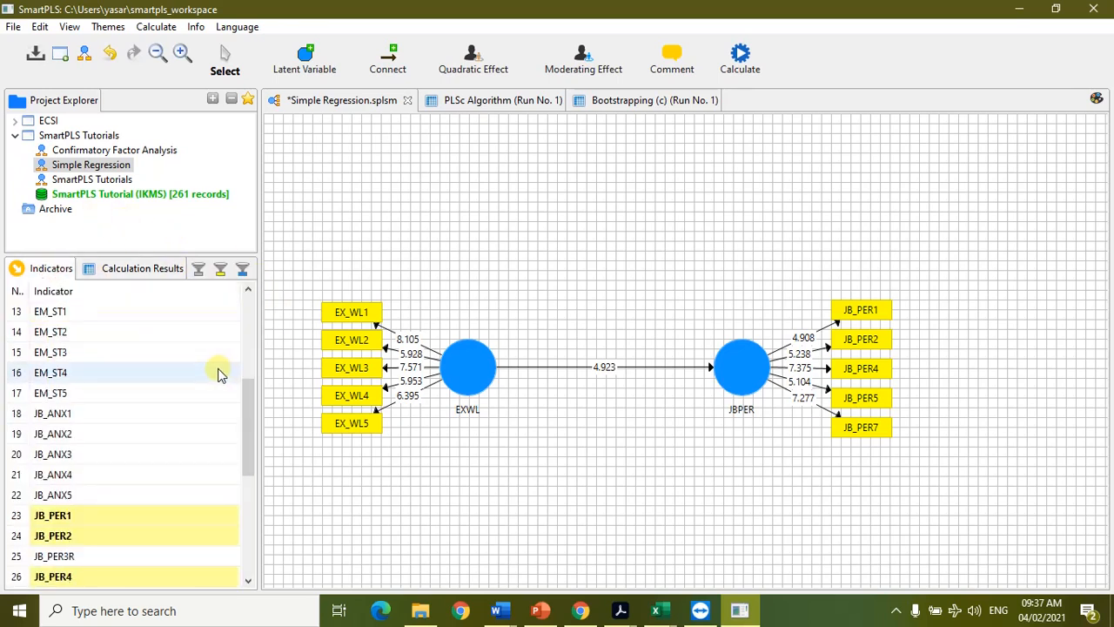
click(87, 415)
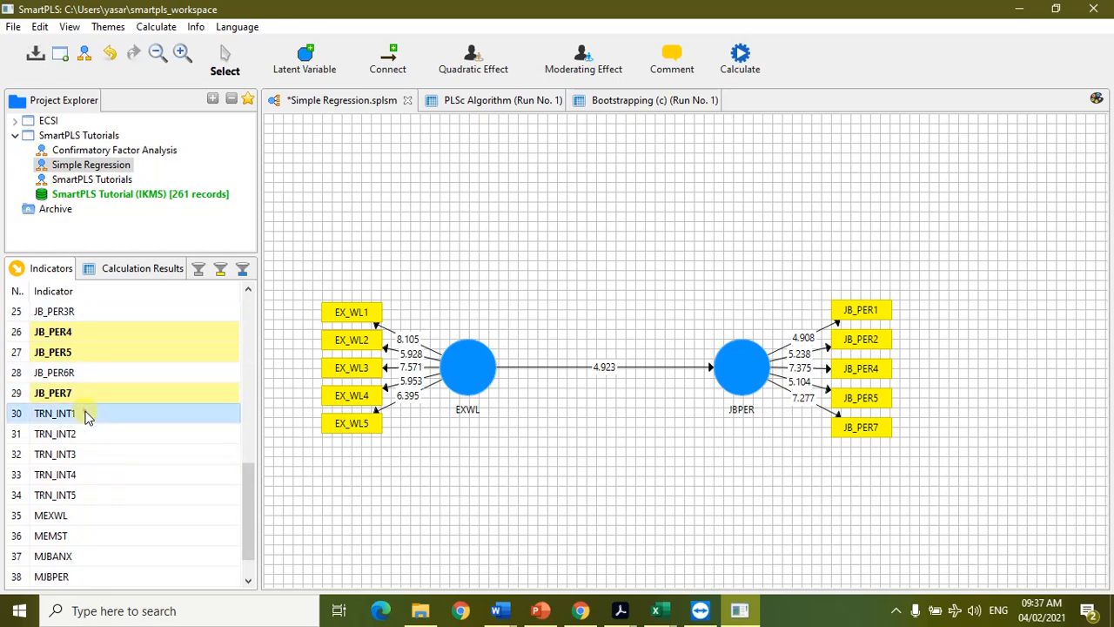
key(shift+Down)
key(shift+Down)
key(shift+Down)
key(shift+Down)
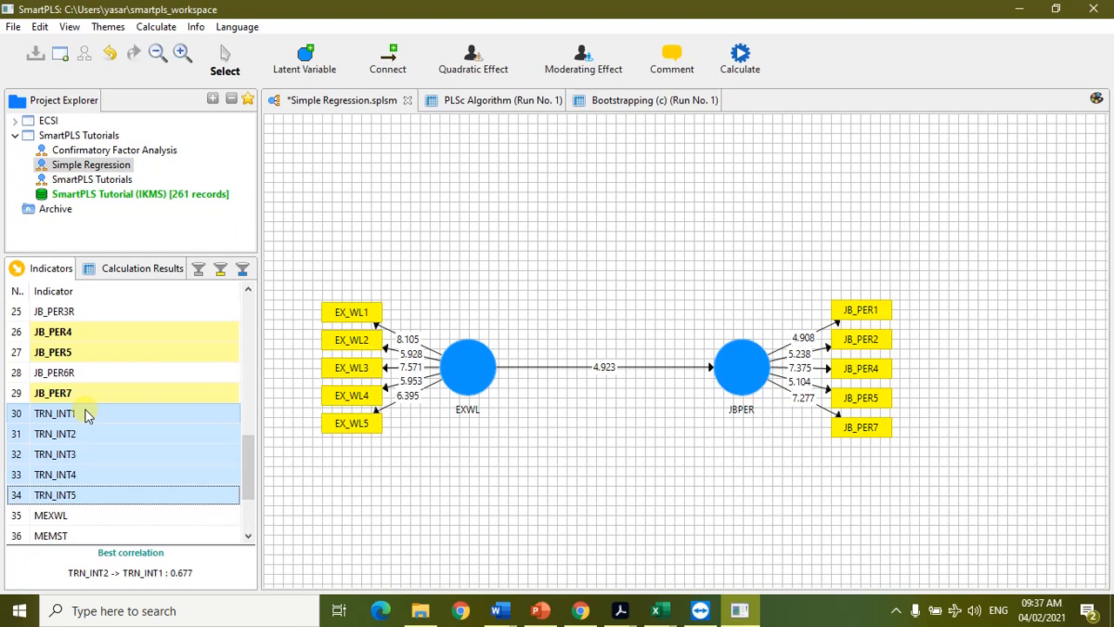
drag(83, 419, 749, 241)
right_click(749, 241)
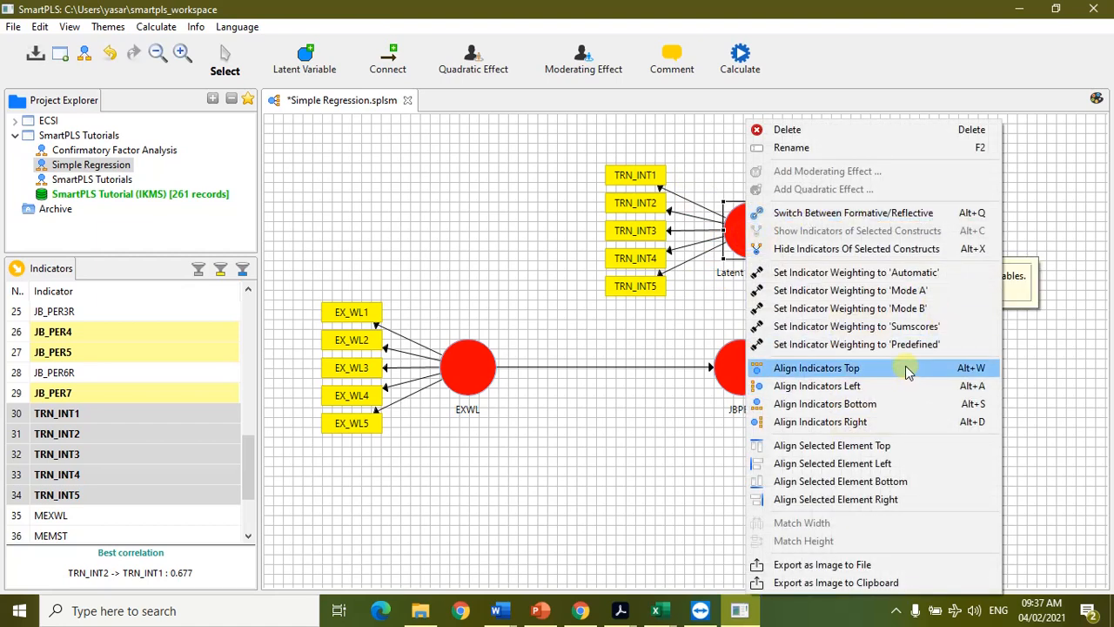
click(885, 427)
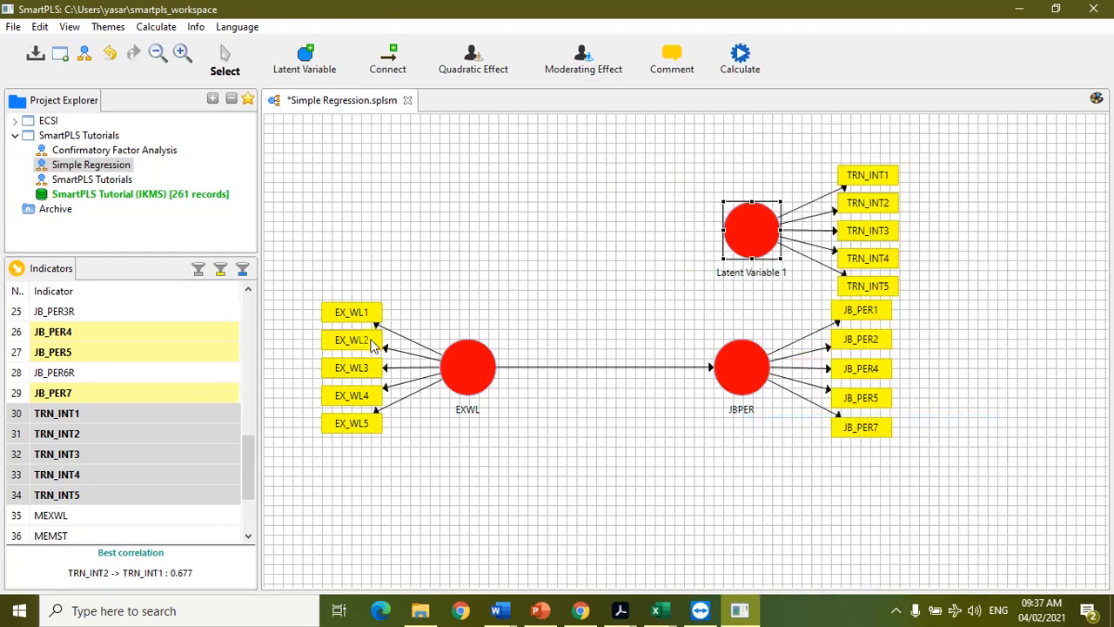
Step: Connect EXWL to the new latent variable measured by the TRN_INT indicators
click(388, 59)
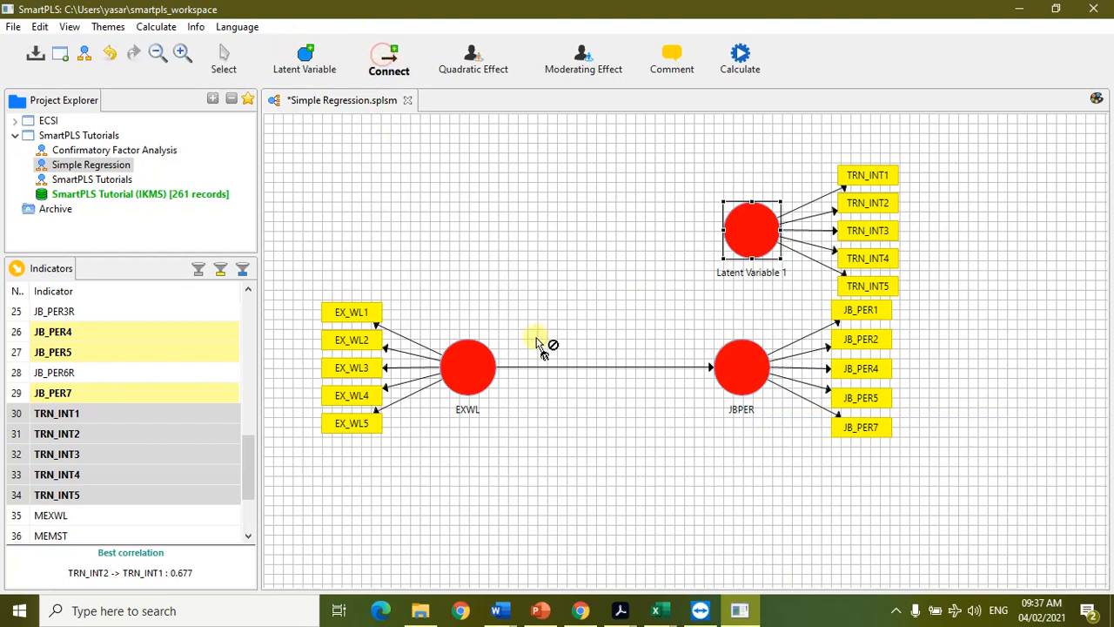
click(471, 368)
click(738, 236)
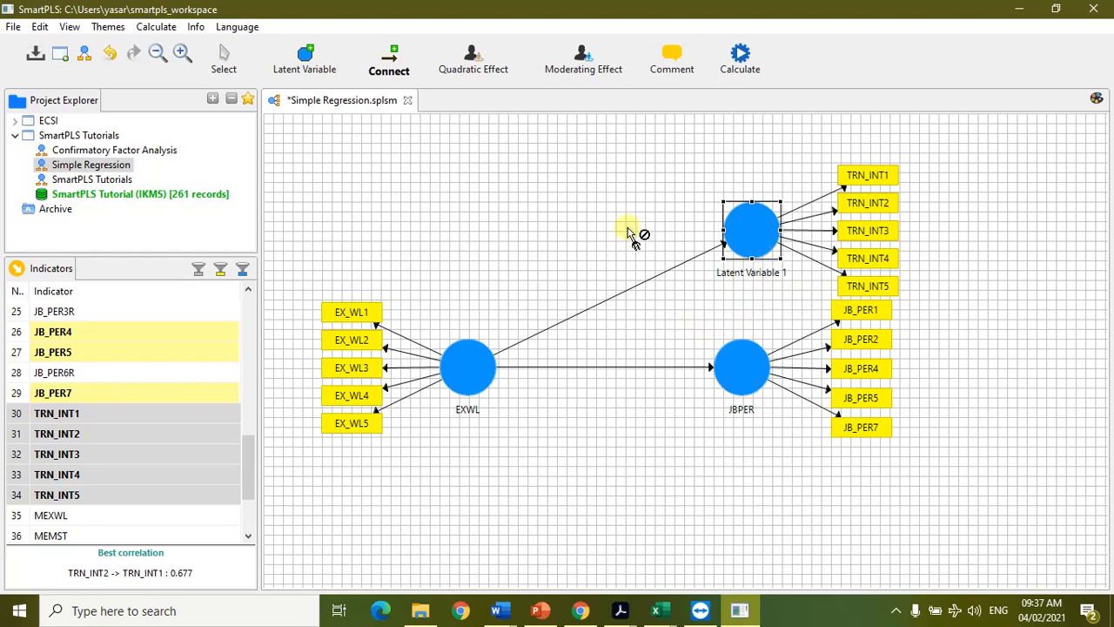
click(235, 68)
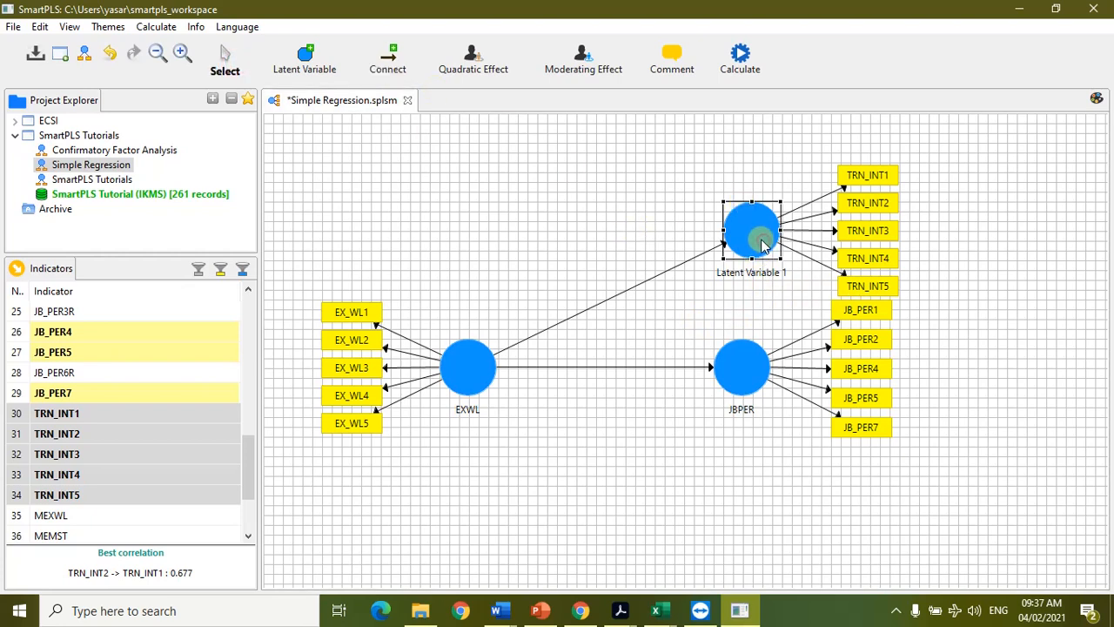
Step: Rename the latent variable with the TRN_INT indicators as TRNINT
right_click(757, 235)
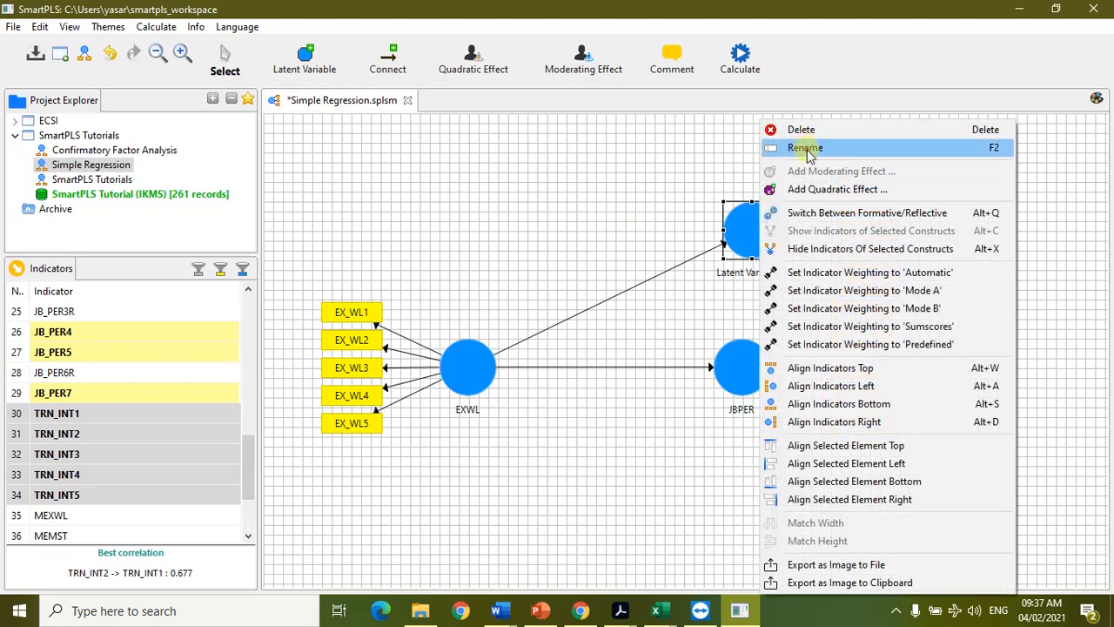
click(798, 147)
text(TR)
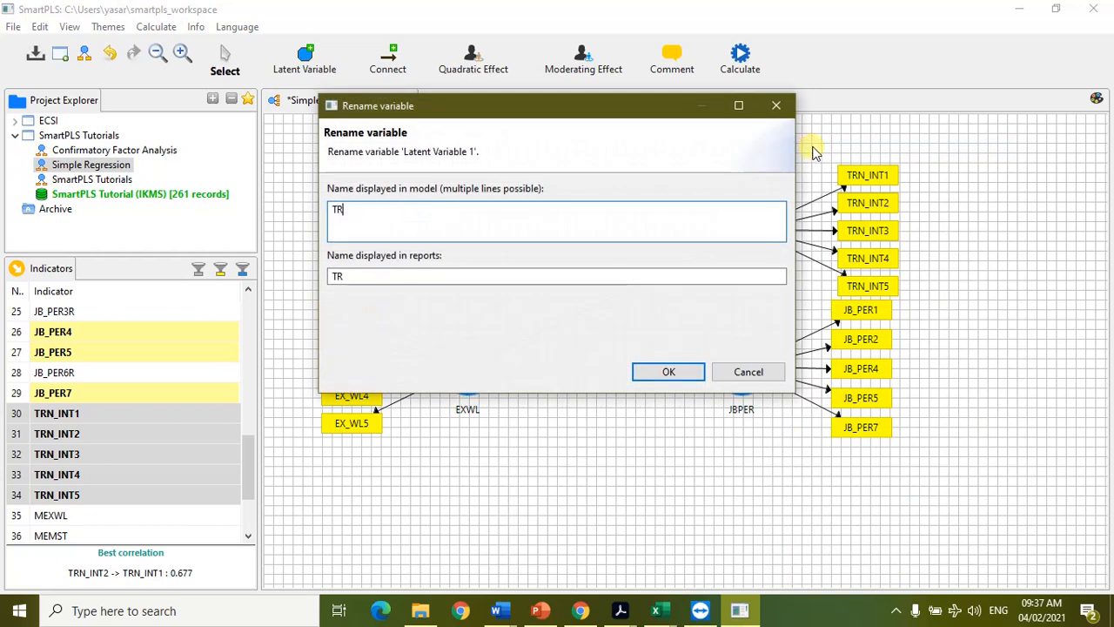
text(NINT)
click(664, 369)
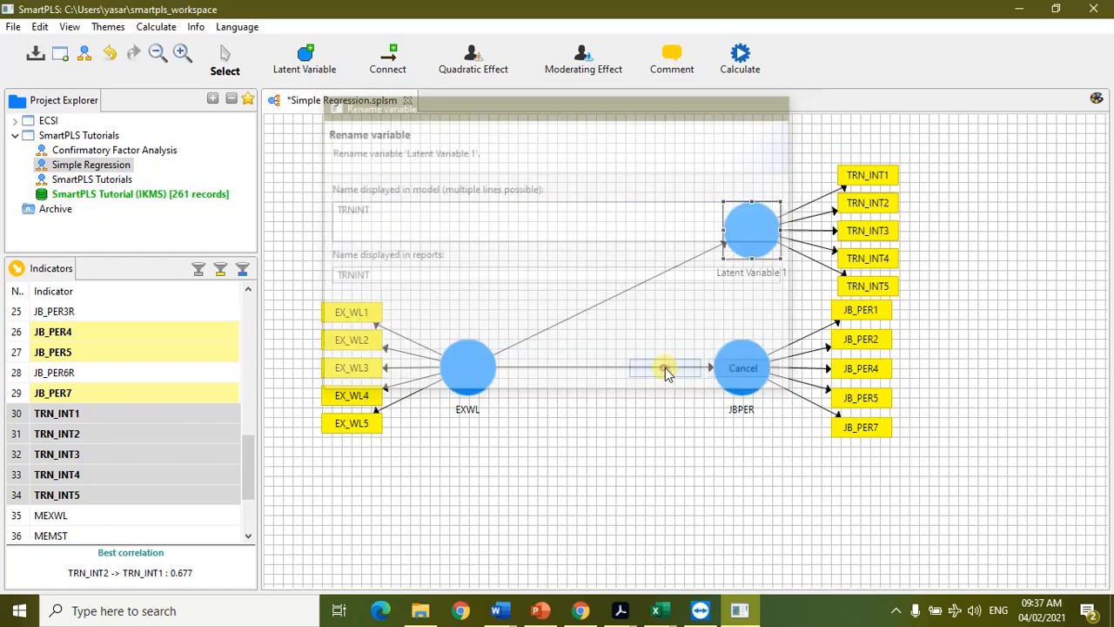
Step: Rearrange the diagram by spacing TRNINT and JBPER apart vertically and moving EXWL with its indicators to about mid-height between them
drag(747, 224, 737, 203)
click(757, 383)
drag(759, 389, 759, 409)
click(748, 231)
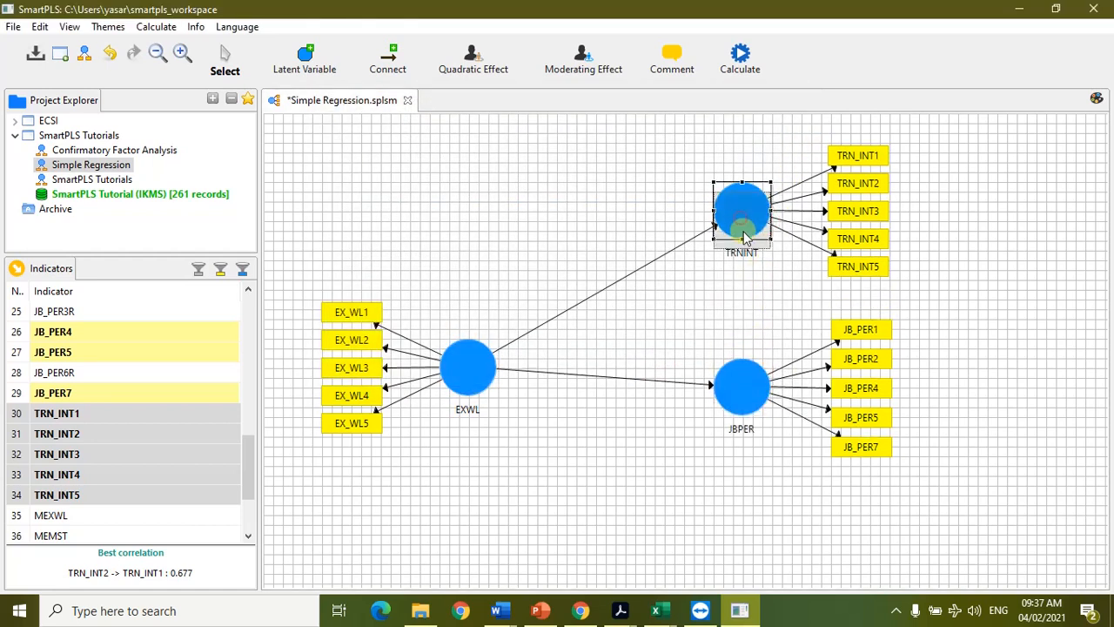
drag(754, 237, 764, 246)
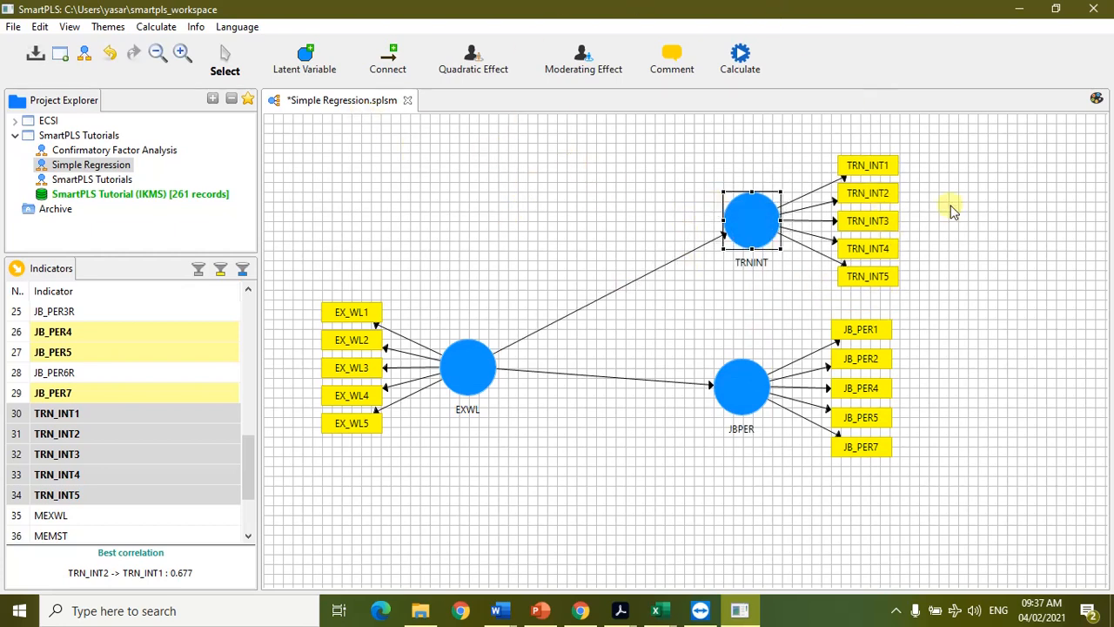
drag(470, 366, 489, 311)
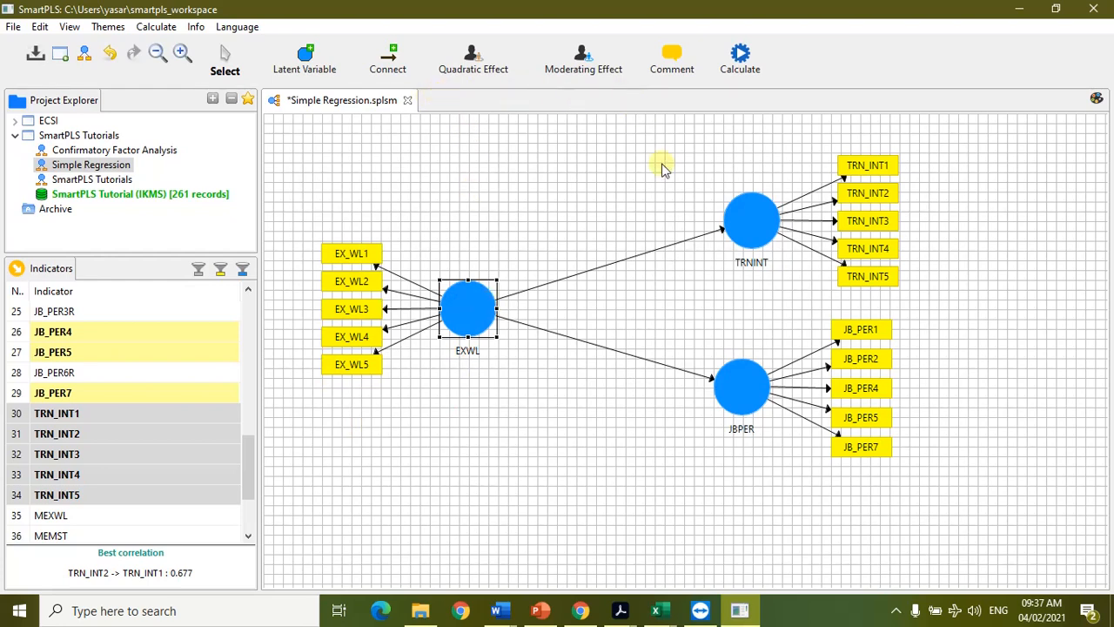
drag(472, 308, 492, 313)
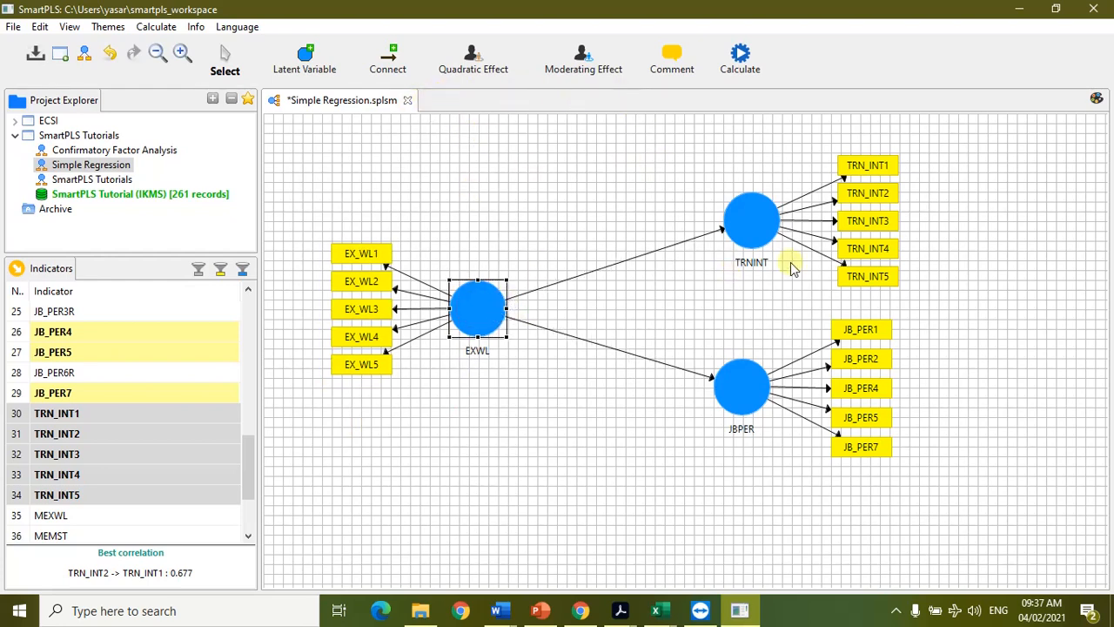
Step: Run the Consistent PLS Algorithm with the Path weighting scheme, 300 maximum iterations and stop criterion 7, opening the full report
click(740, 61)
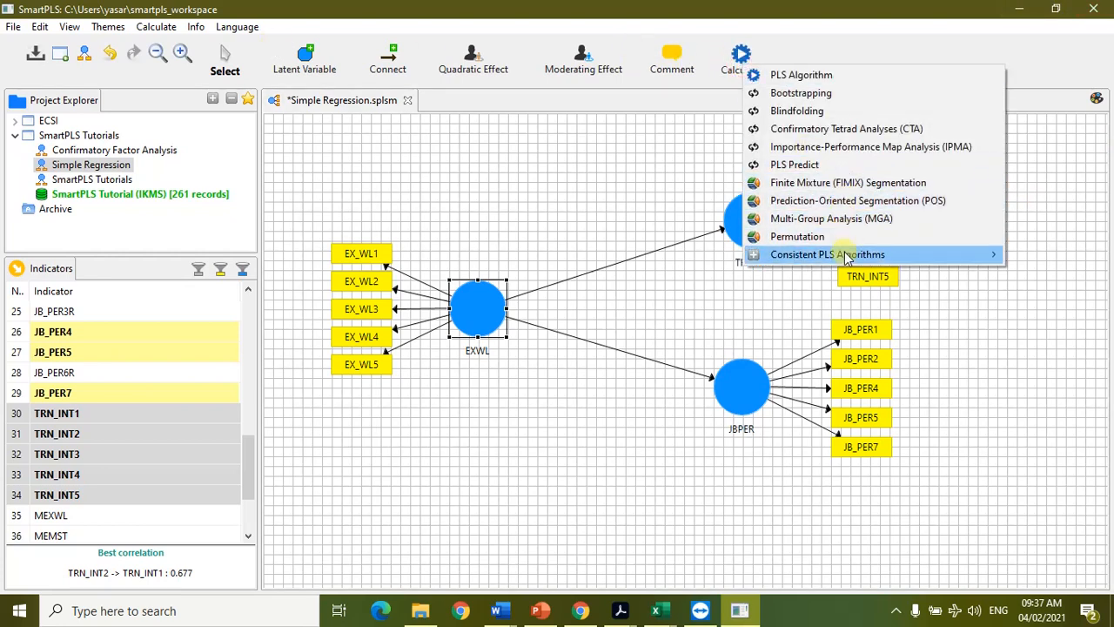
mouse_move(846, 259)
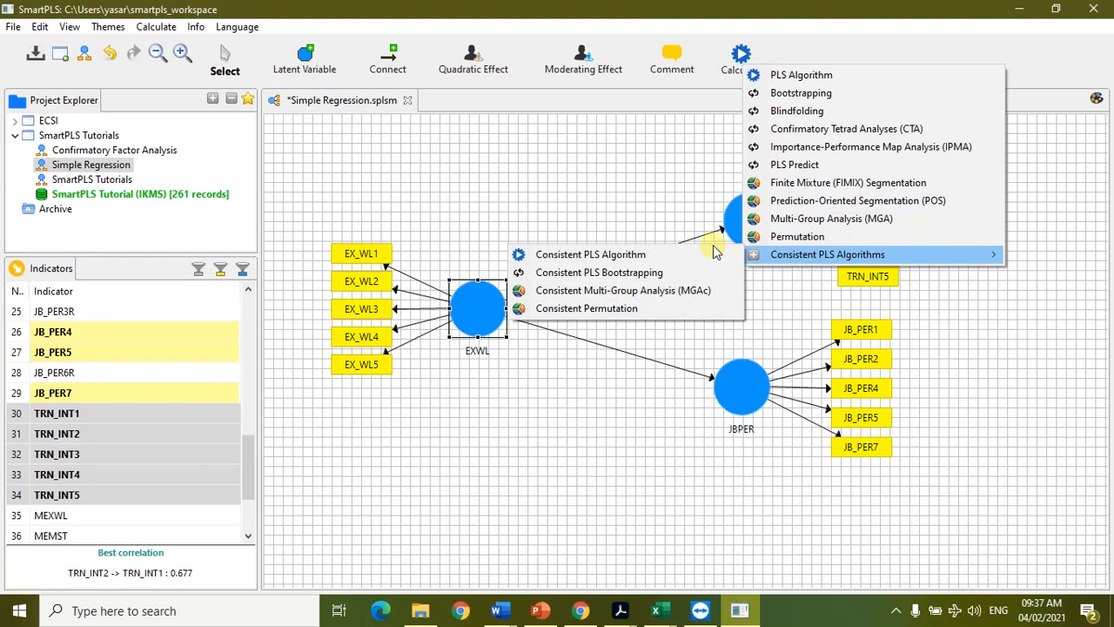
click(649, 257)
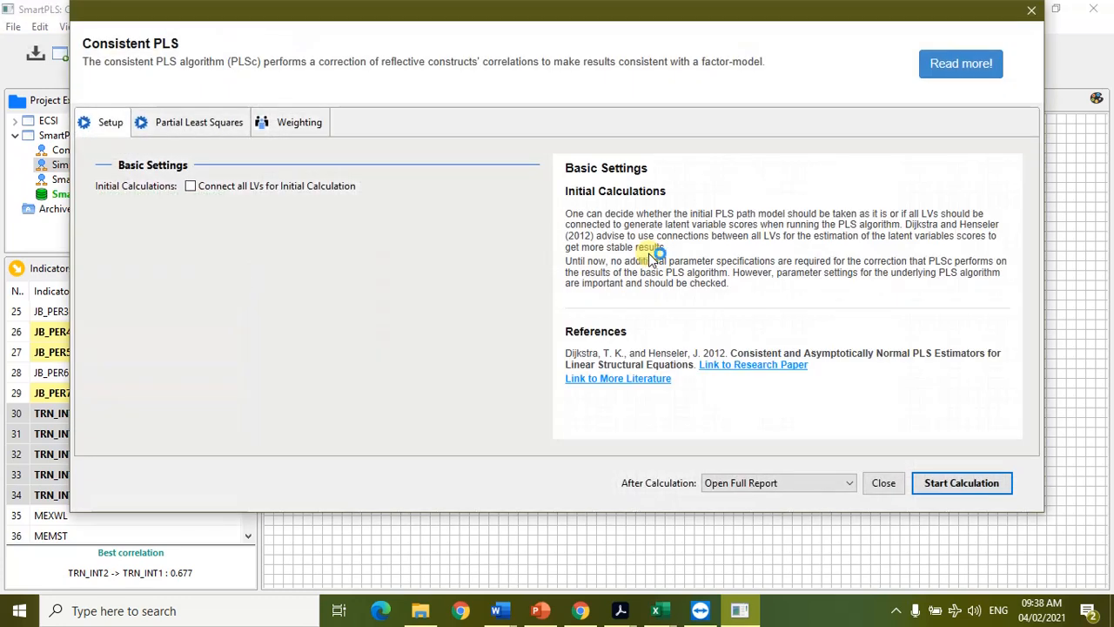
click(205, 127)
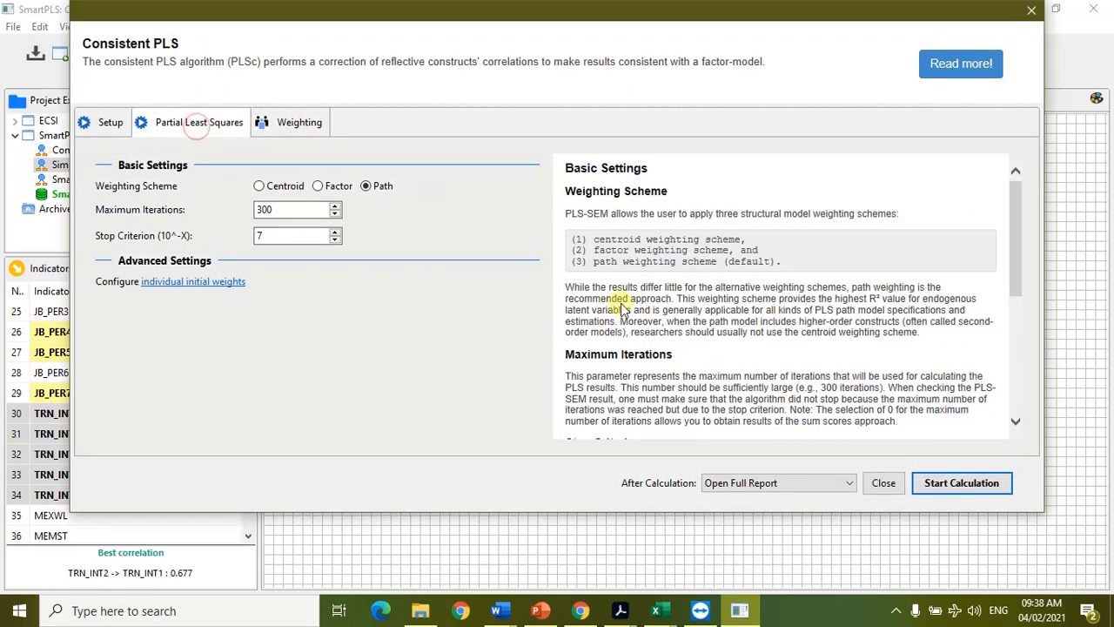
click(955, 484)
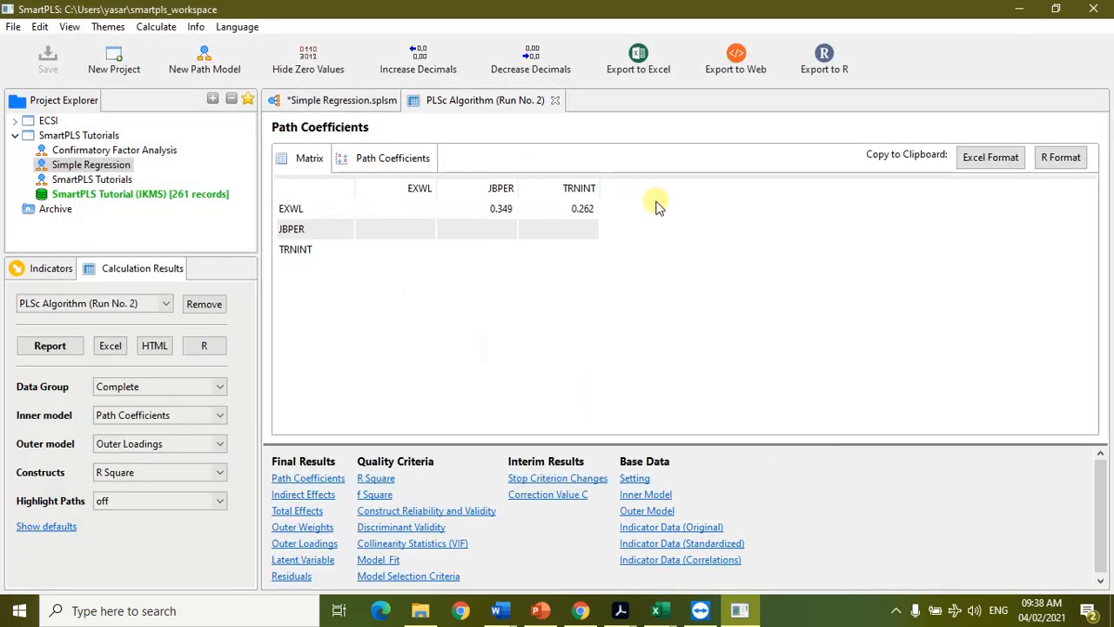
Step: Review the EXWL path coefficients to JBPER and TRNINT in the diagram, the report matrix and the bar chart
click(357, 100)
click(483, 315)
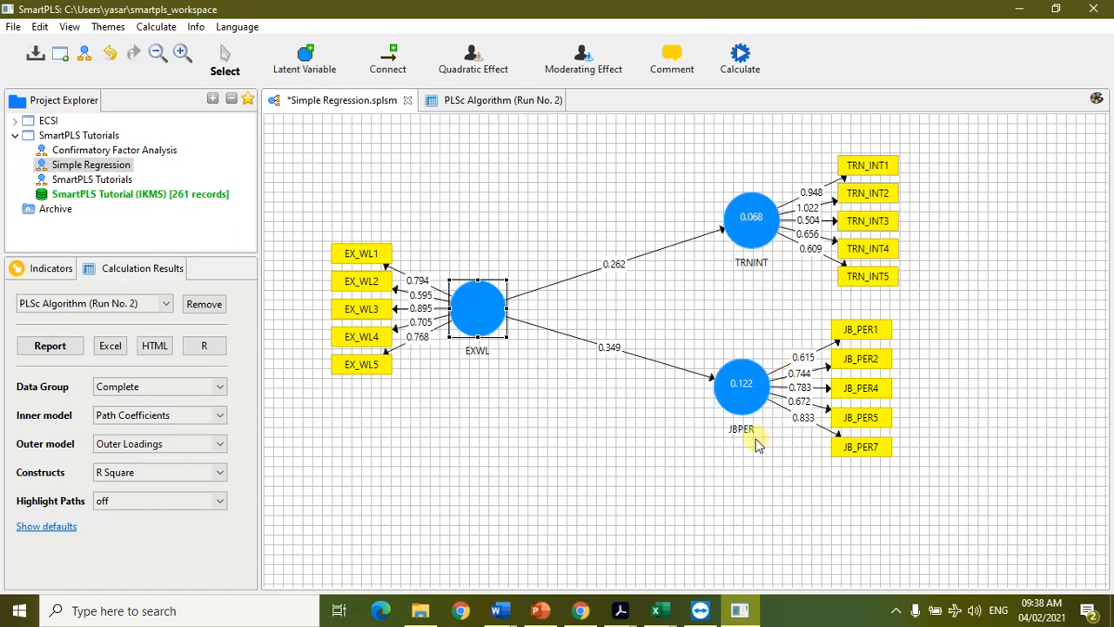
click(501, 103)
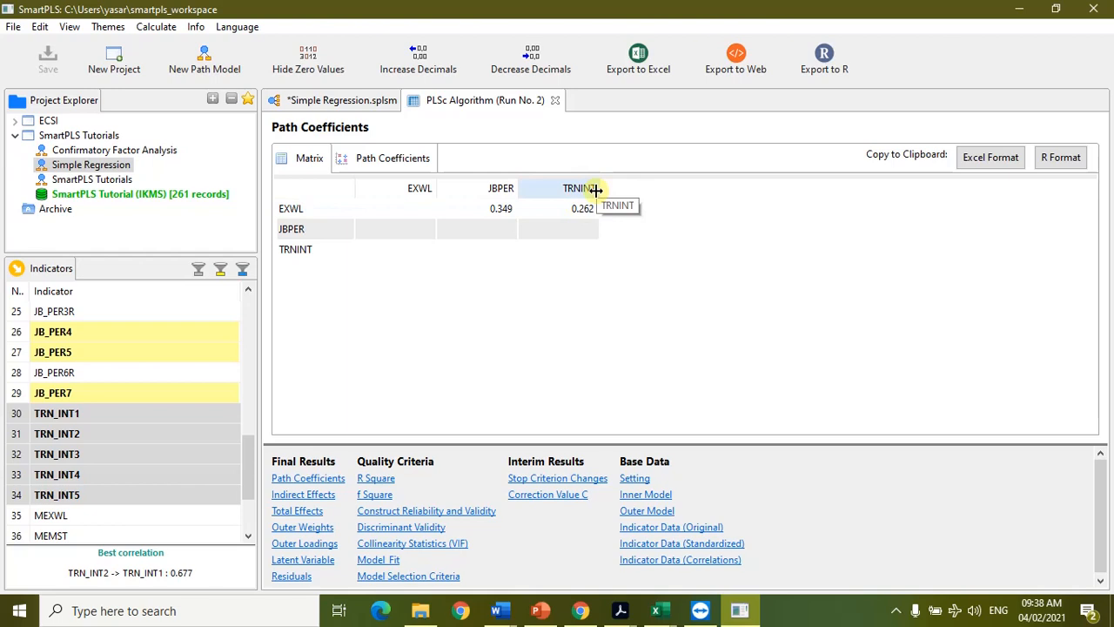
click(385, 157)
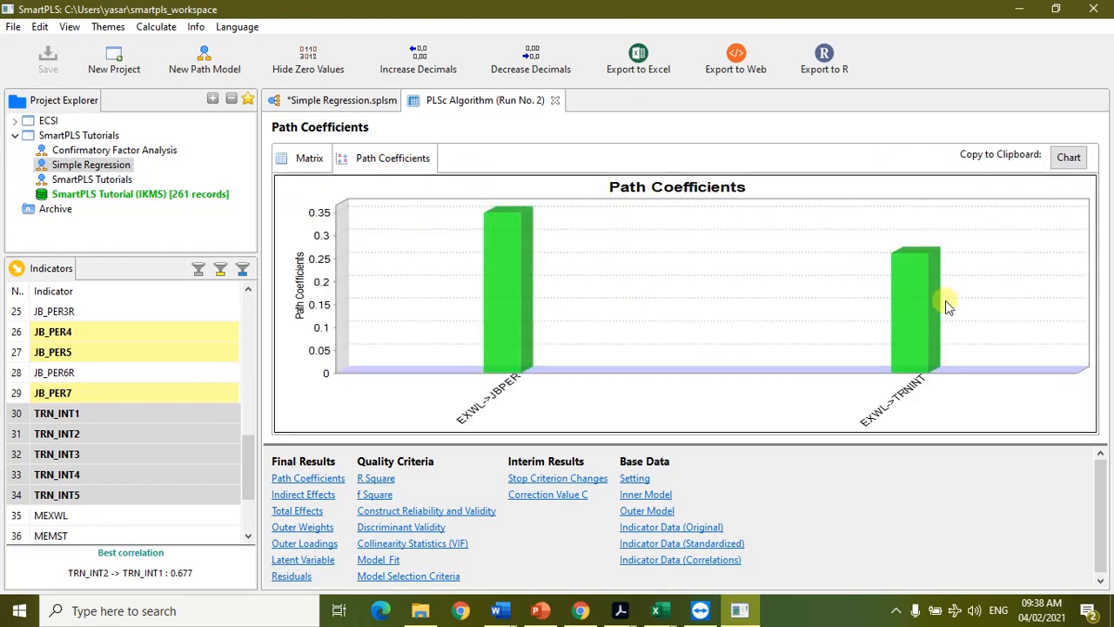
click(309, 157)
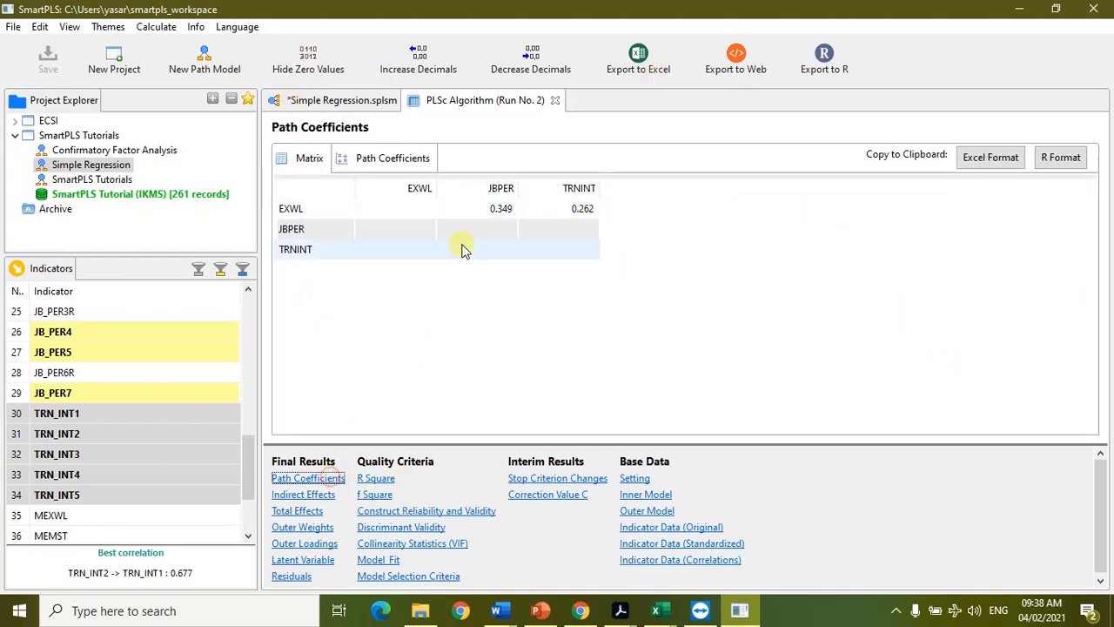
Step: Examine the outer loadings of the EXWL, JBPER and TRNINT indicators in the PLSc Algorithm report
click(309, 543)
scroll(546, 303, down, 2)
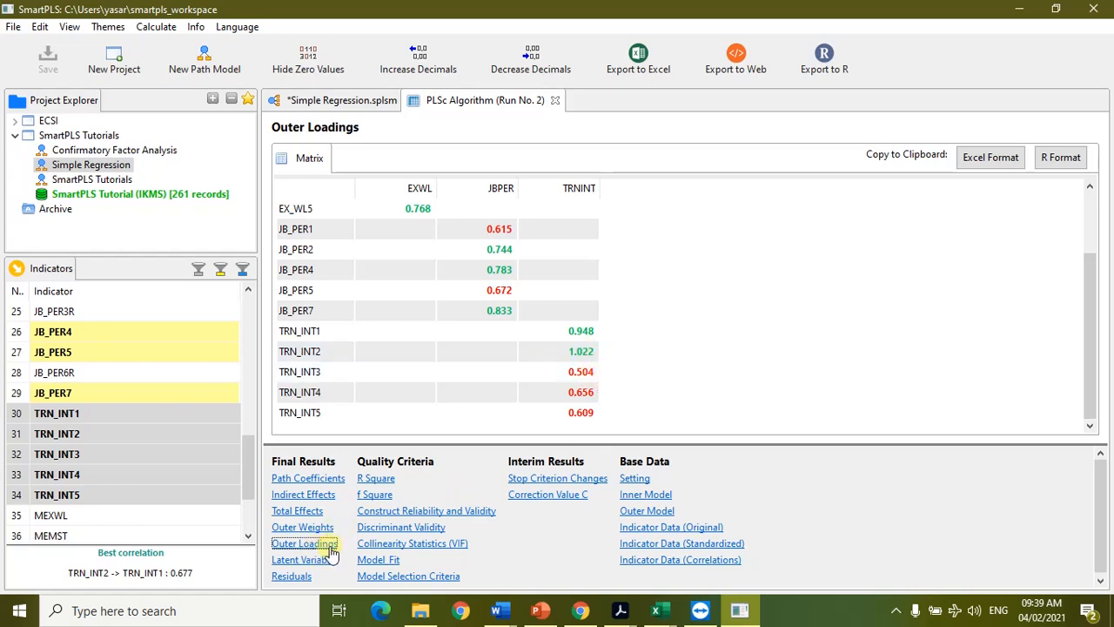
scroll(655, 348, up, 2)
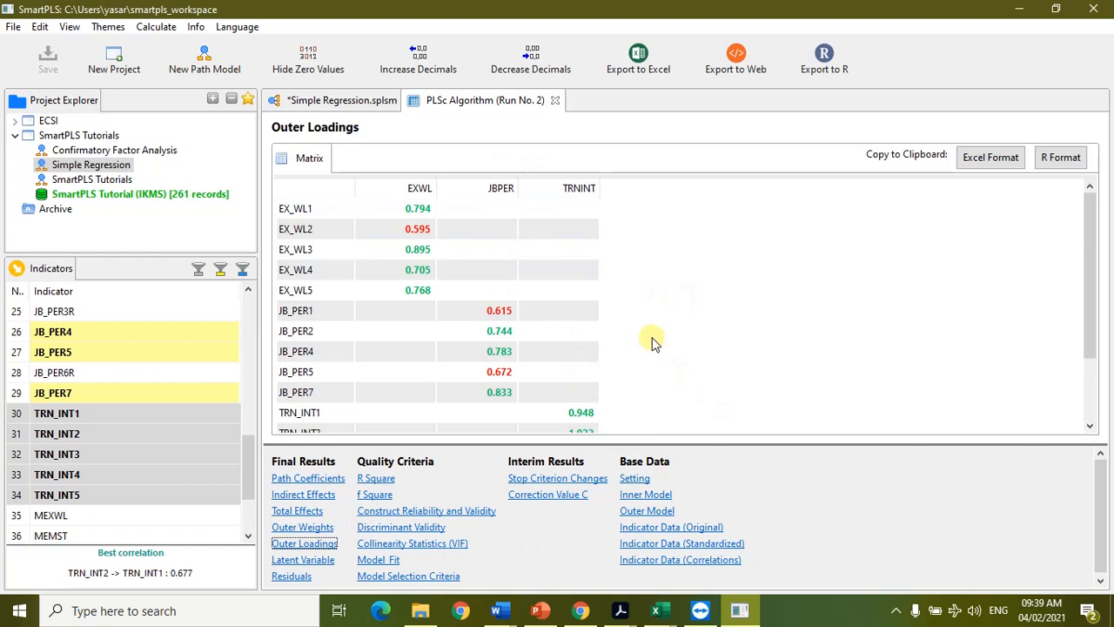
scroll(655, 342, down, 2)
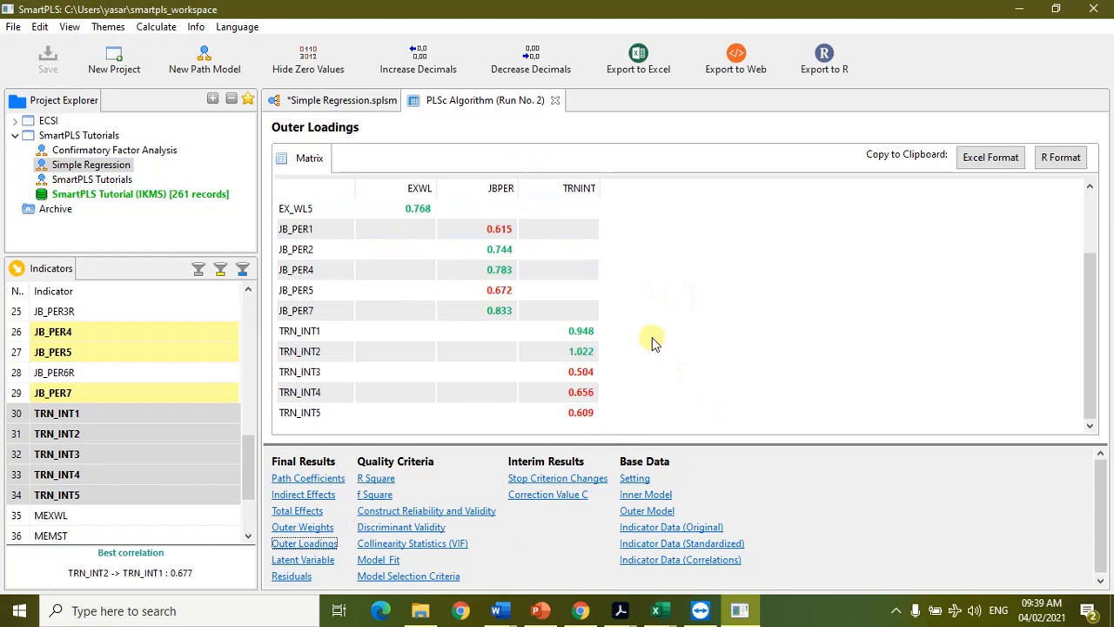
Step: Review the latent variable covariances and correlations, and compare them with the path model diagram
click(309, 562)
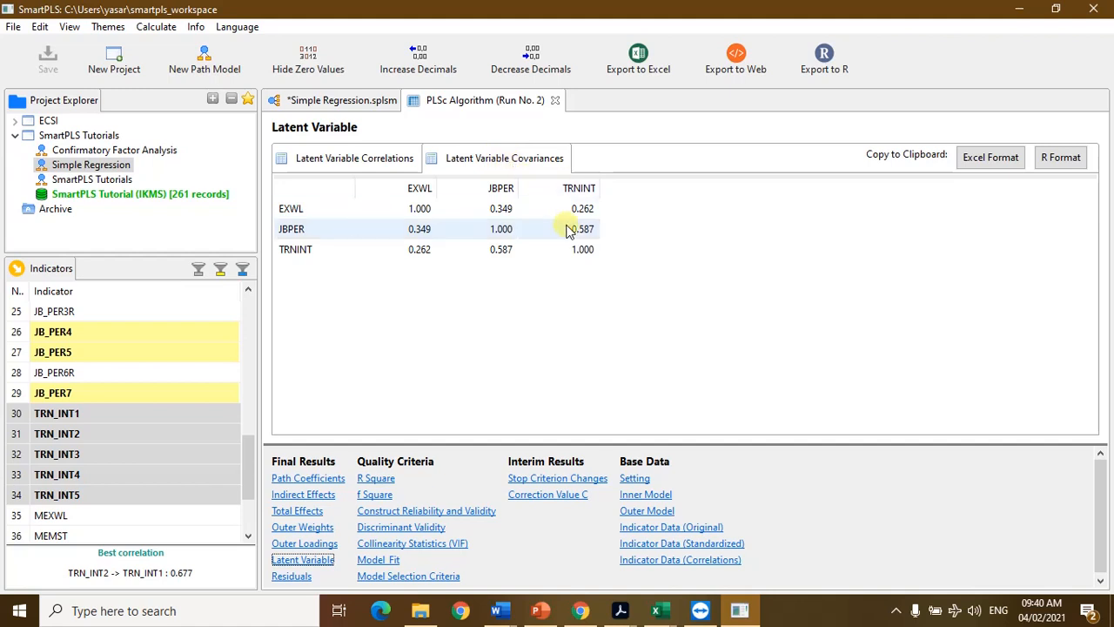
click(380, 158)
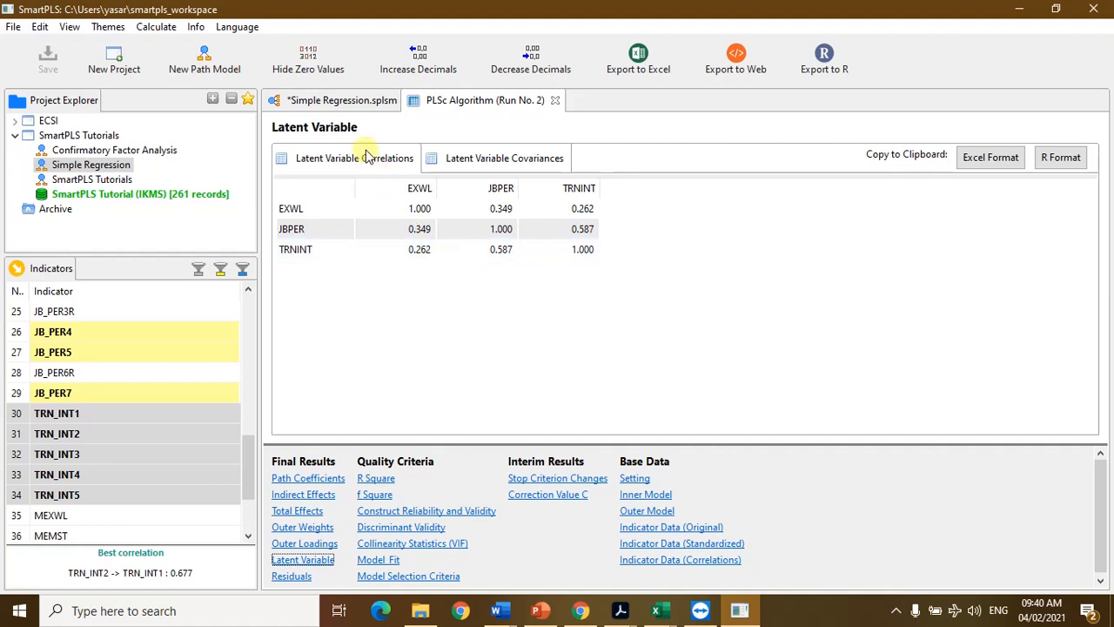
click(368, 101)
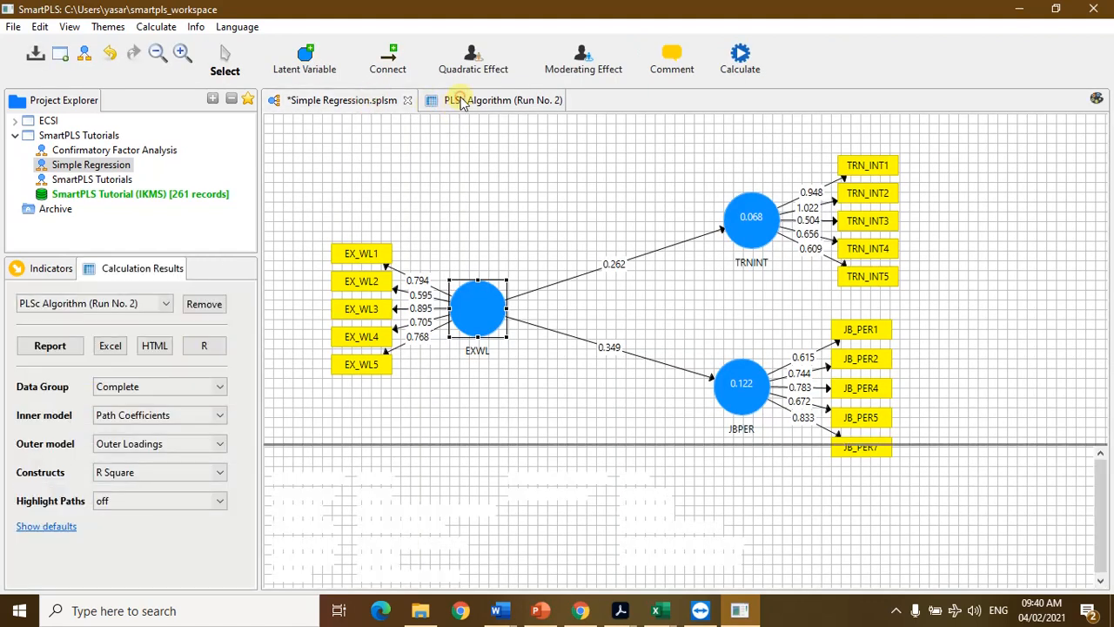
click(462, 101)
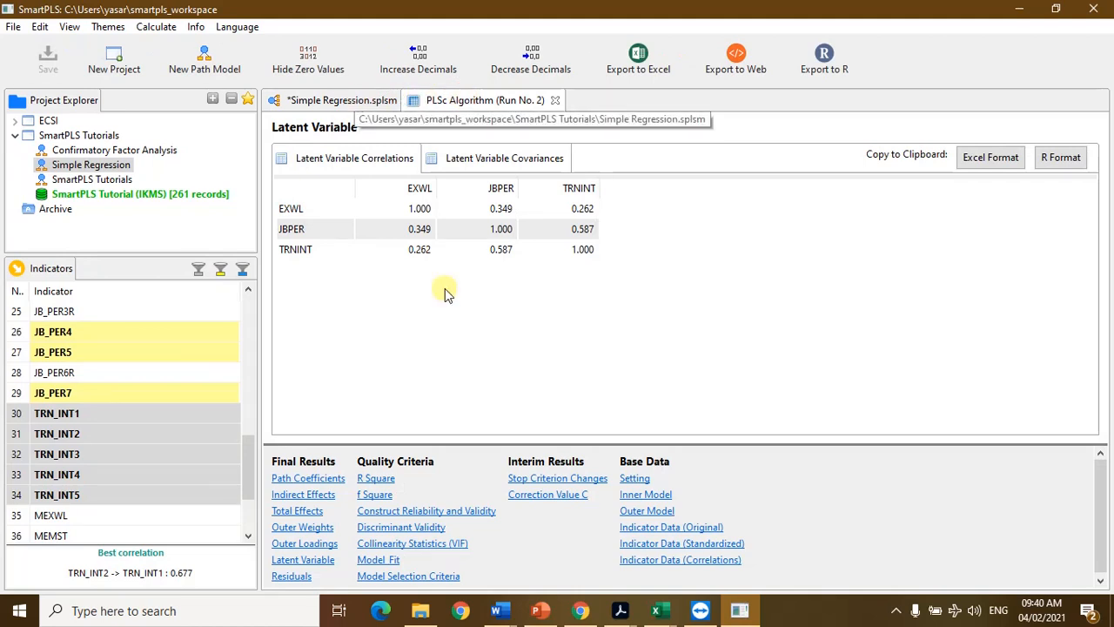
Step: Review R Square for JBPER and TRNINT against the diagram, and check the f Square effect sizes as matrix and chart
click(374, 480)
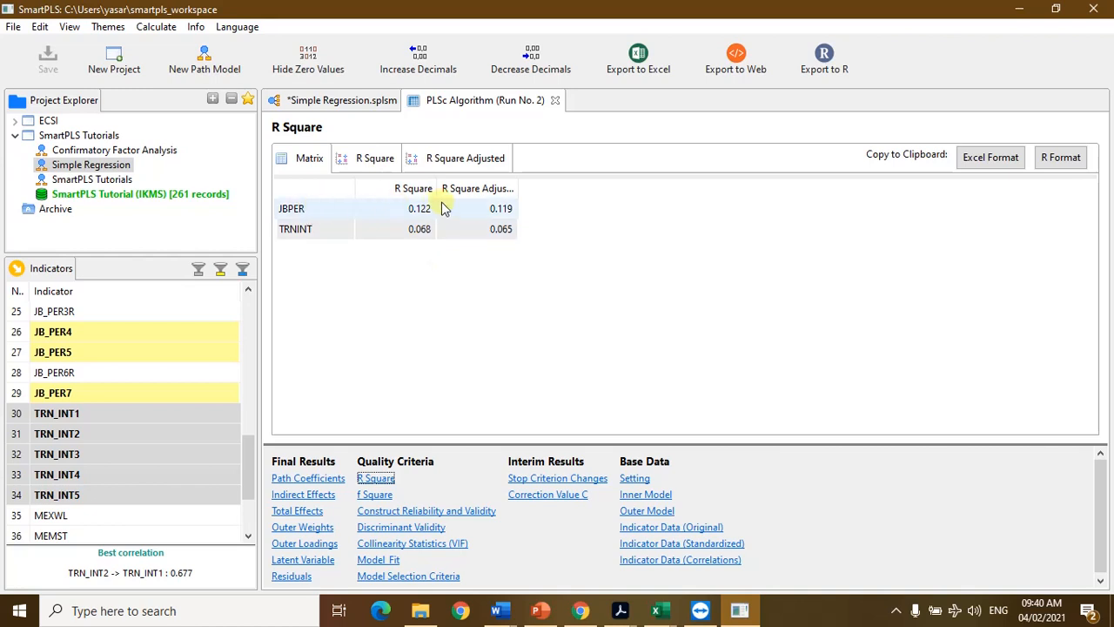
click(356, 98)
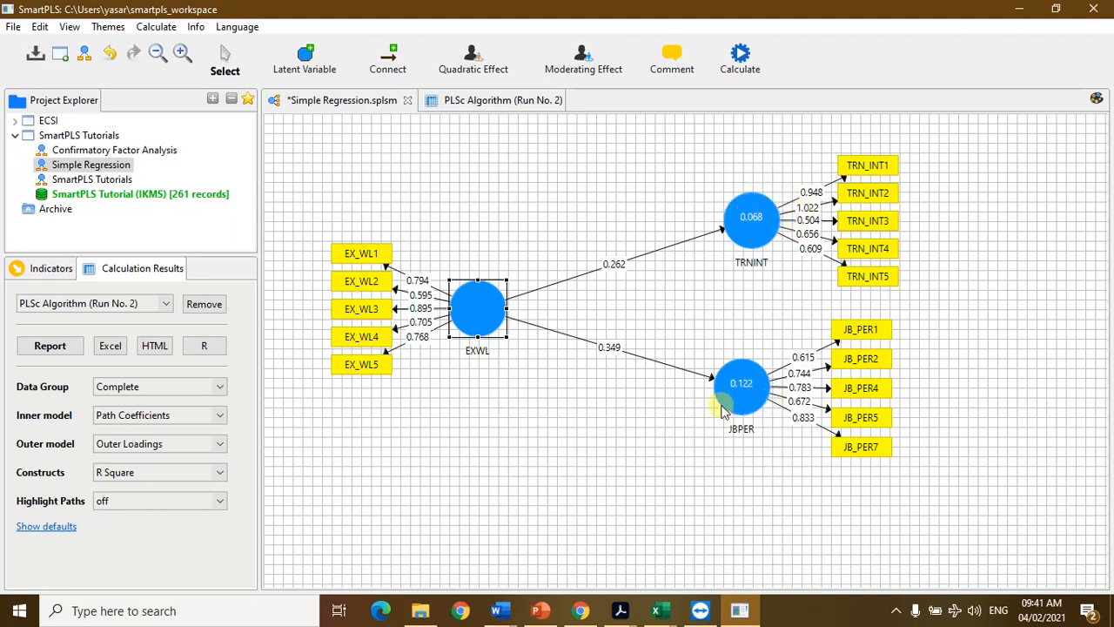
click(505, 103)
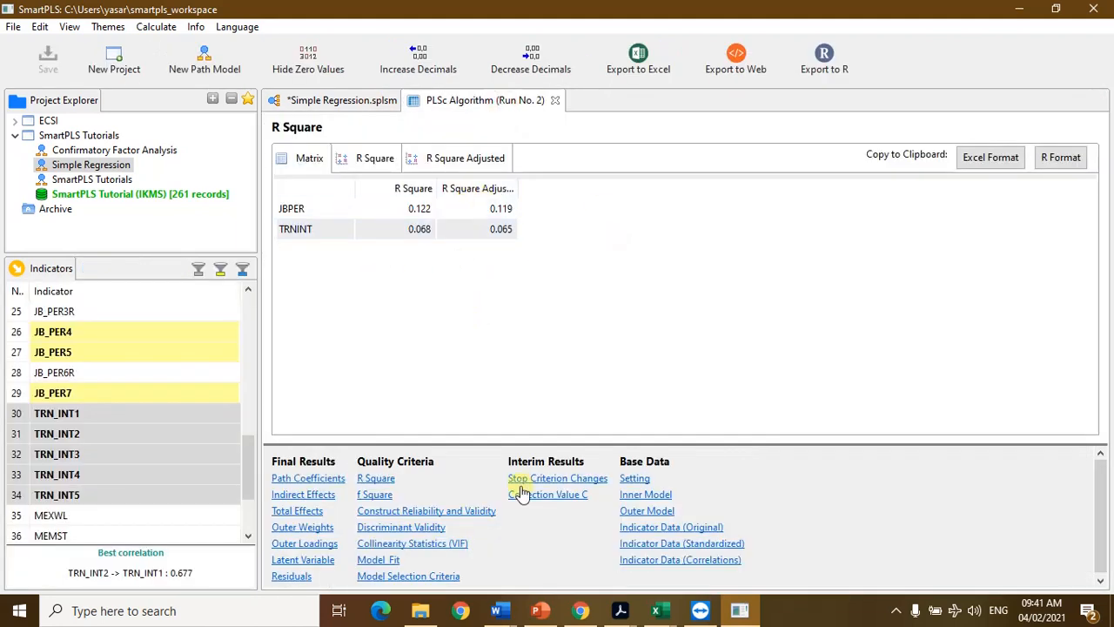
click(375, 495)
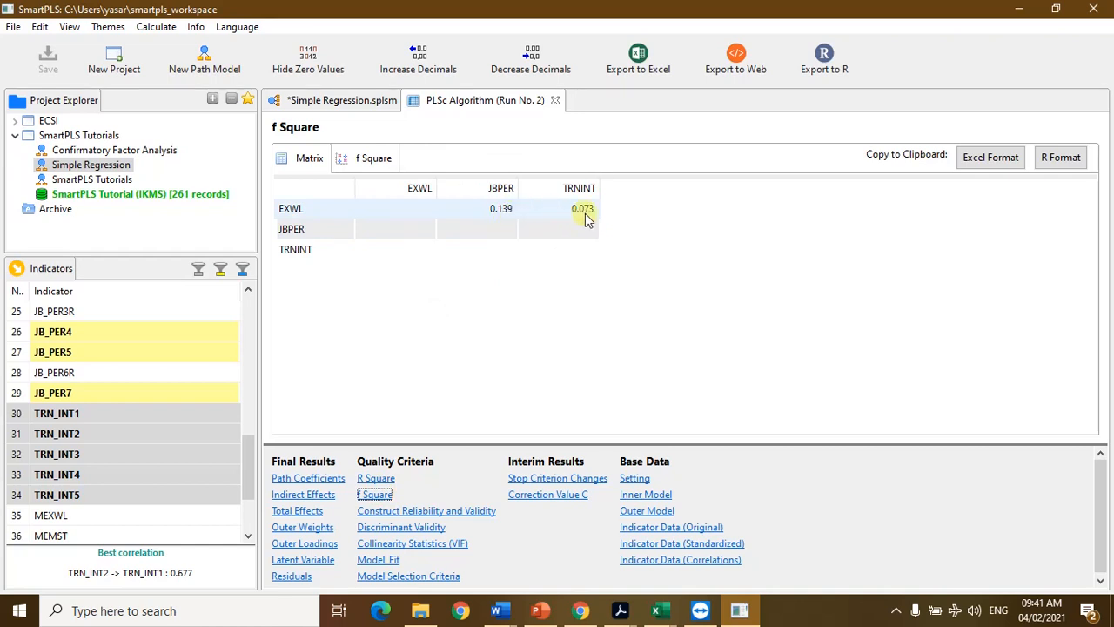
click(374, 162)
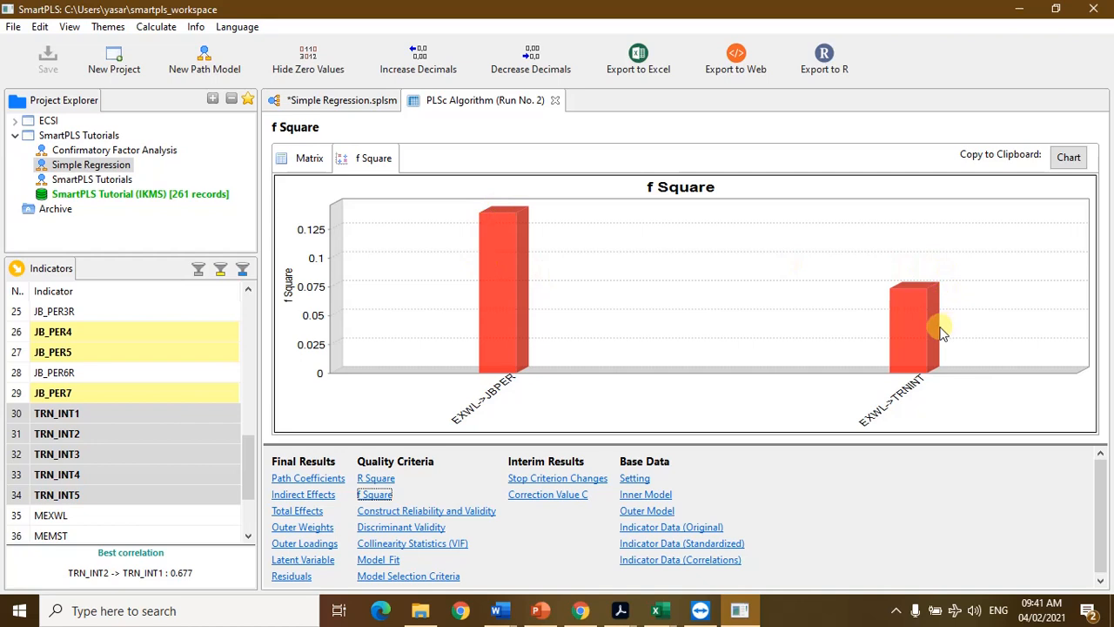
click(309, 160)
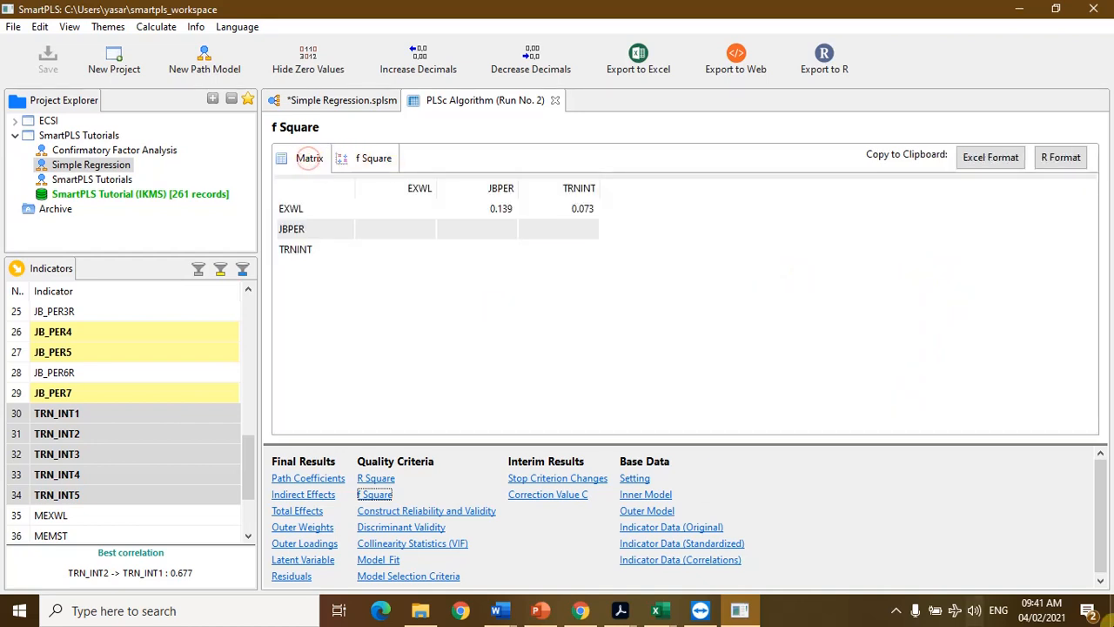
Step: Check construct reliability and validity, the Fornell-Larcker discriminant validity, and the outer VIF collinearity values
click(401, 512)
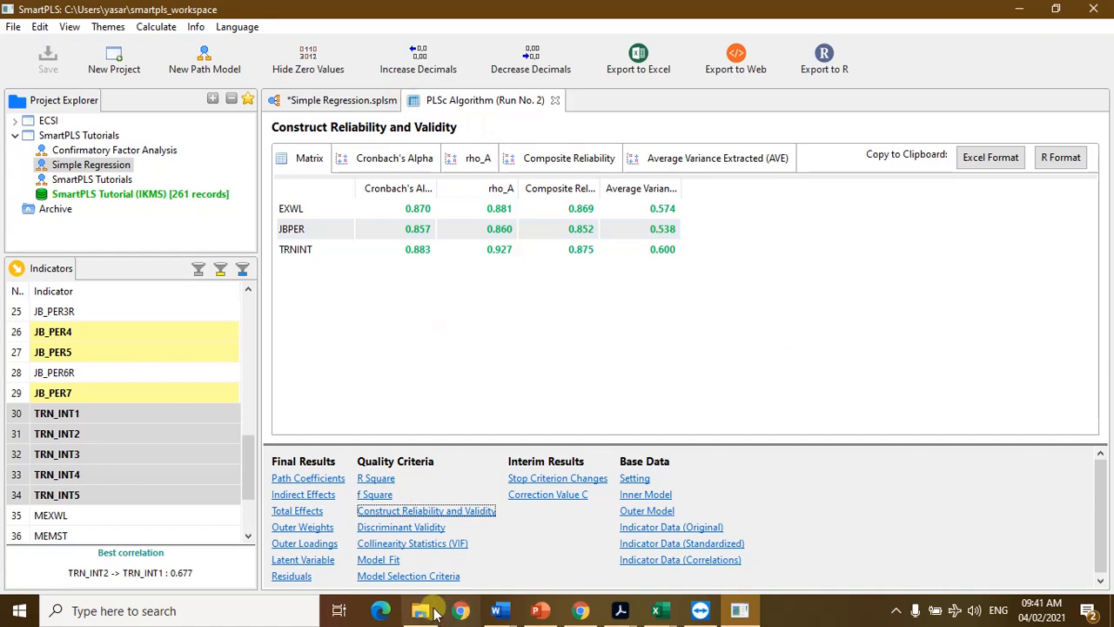
click(410, 529)
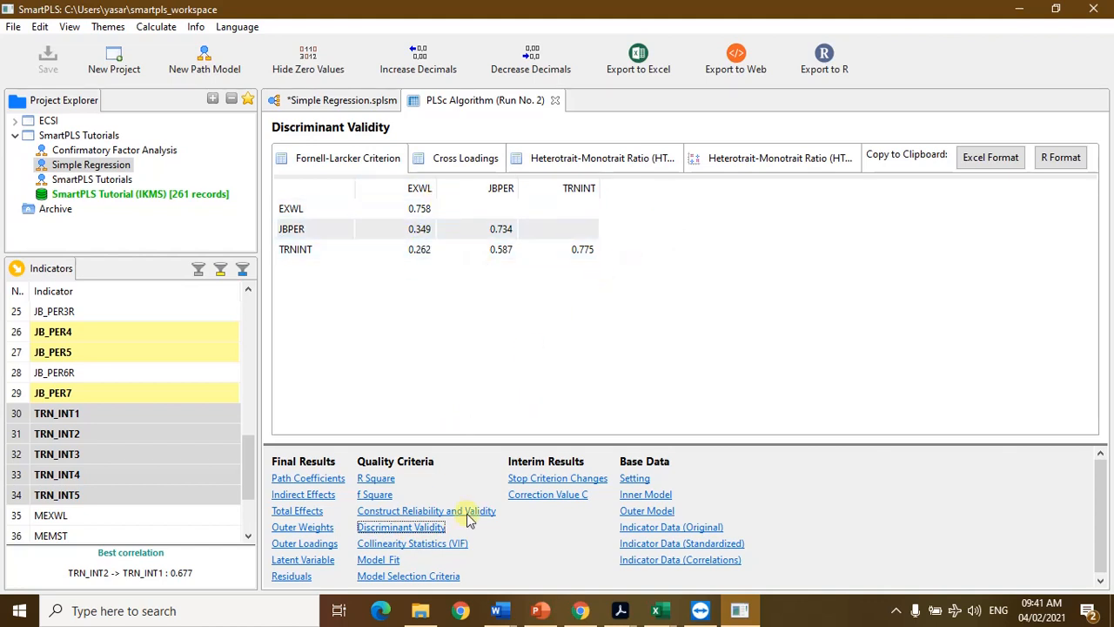
click(416, 546)
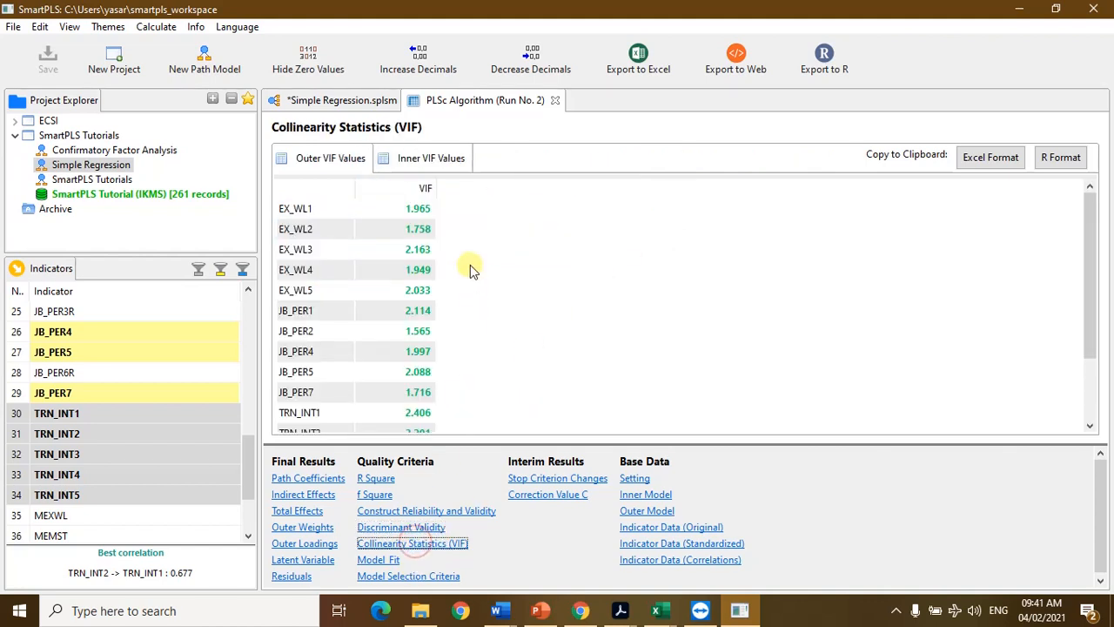
Step: Check the remaining outer VIF values and the model fit summary, and look back at the path model diagram
scroll(473, 268, down, 2)
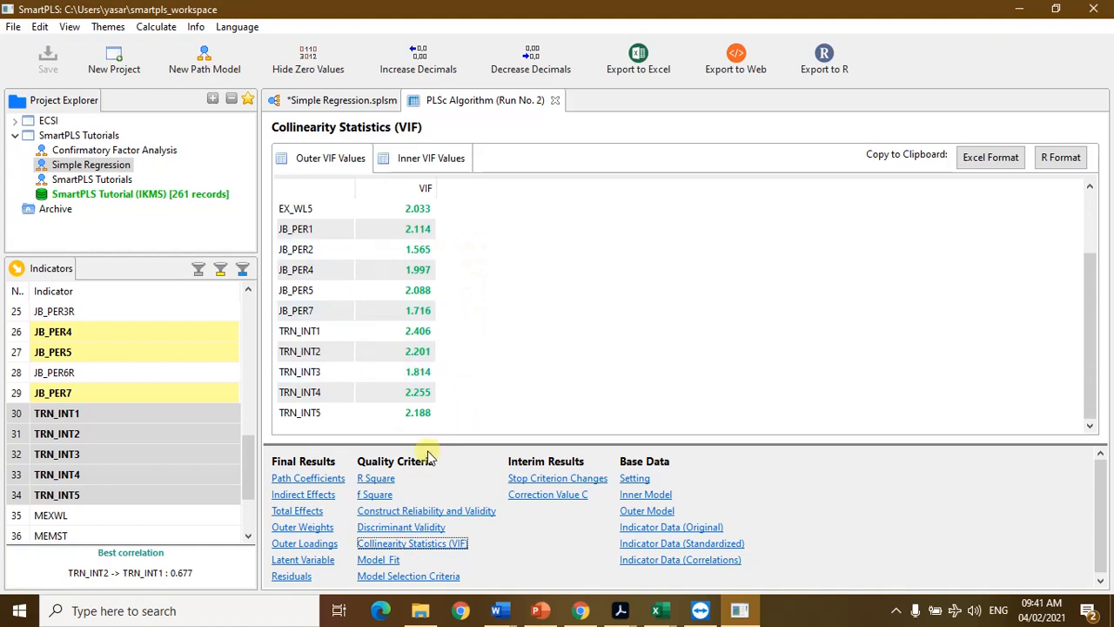
click(378, 559)
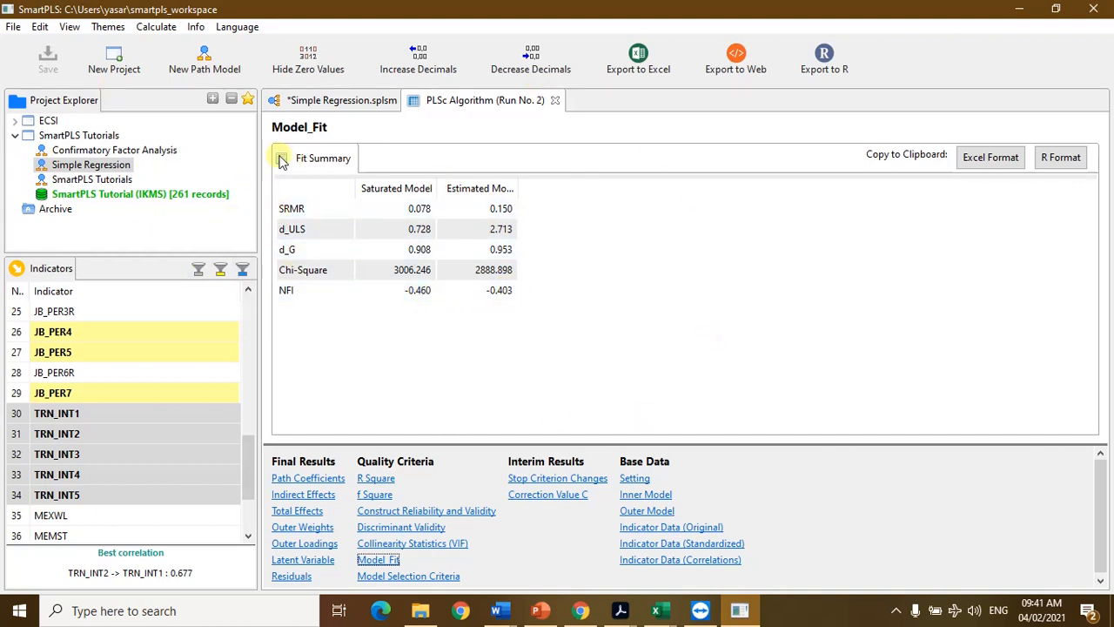
click(161, 154)
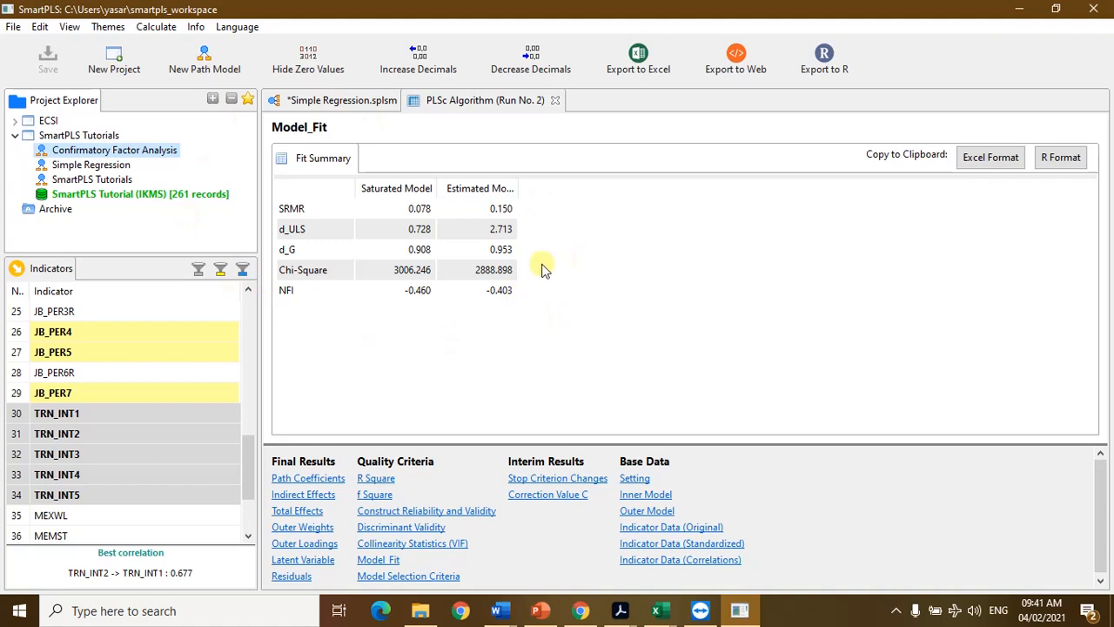
click(74, 164)
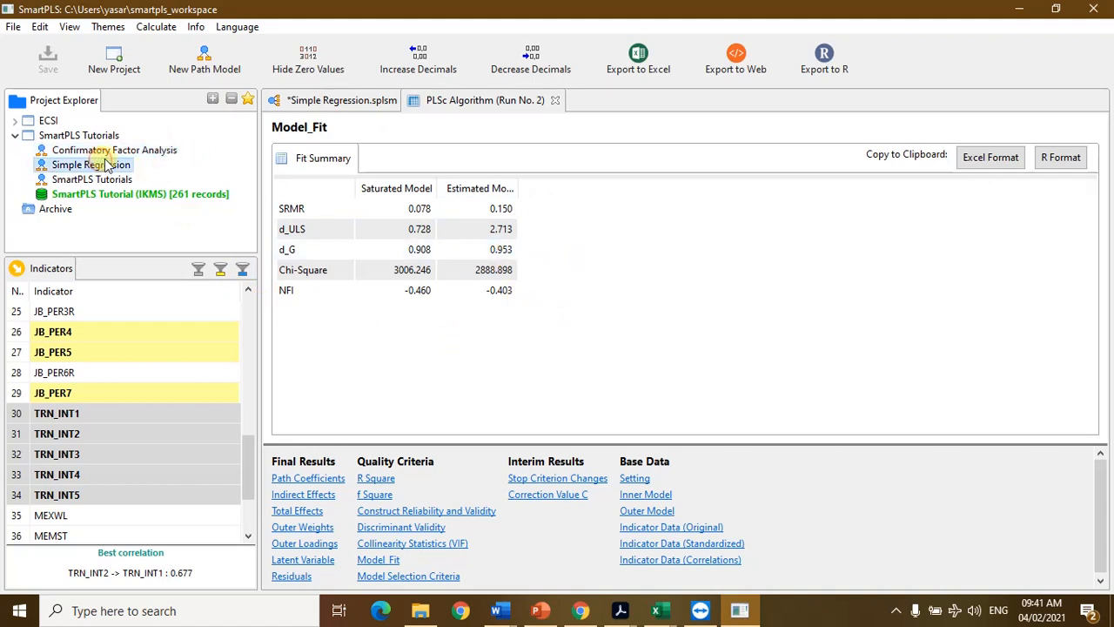
click(355, 103)
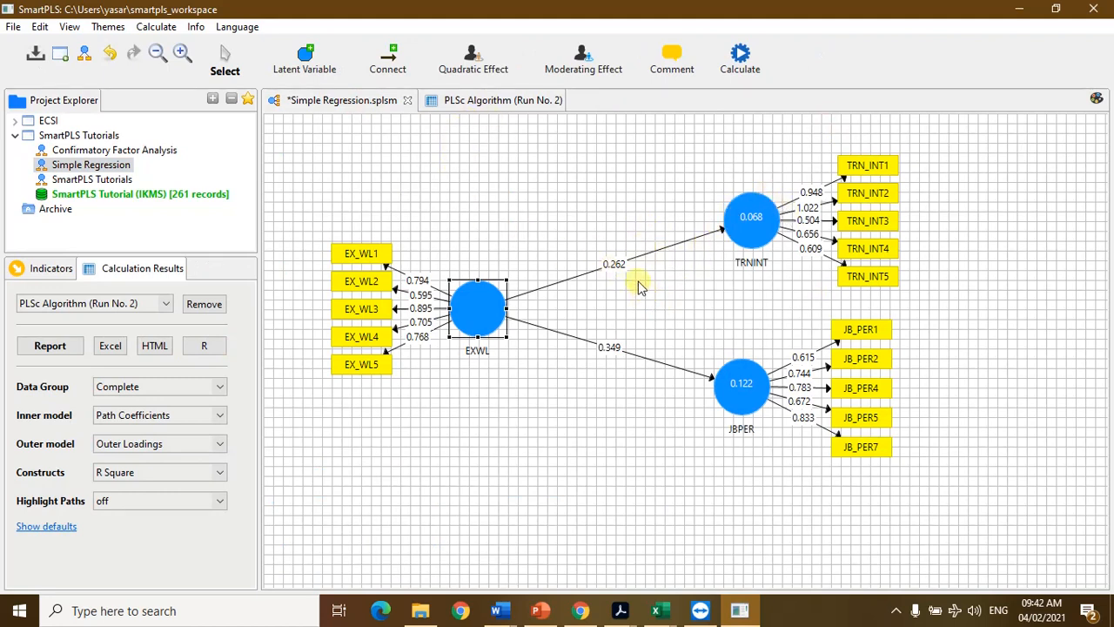
click(487, 100)
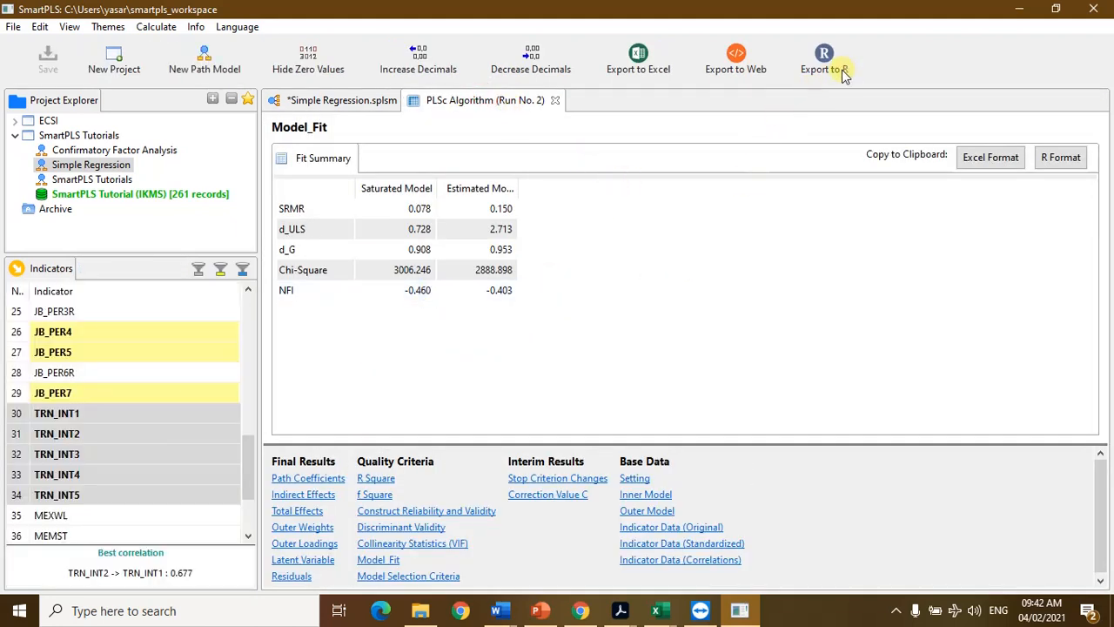
Step: Run Consistent PLS Bootstrapping on the Simple Regression model with 5000 subsamples, a two-tailed test at 0.05 and the path weighting scheme
click(359, 102)
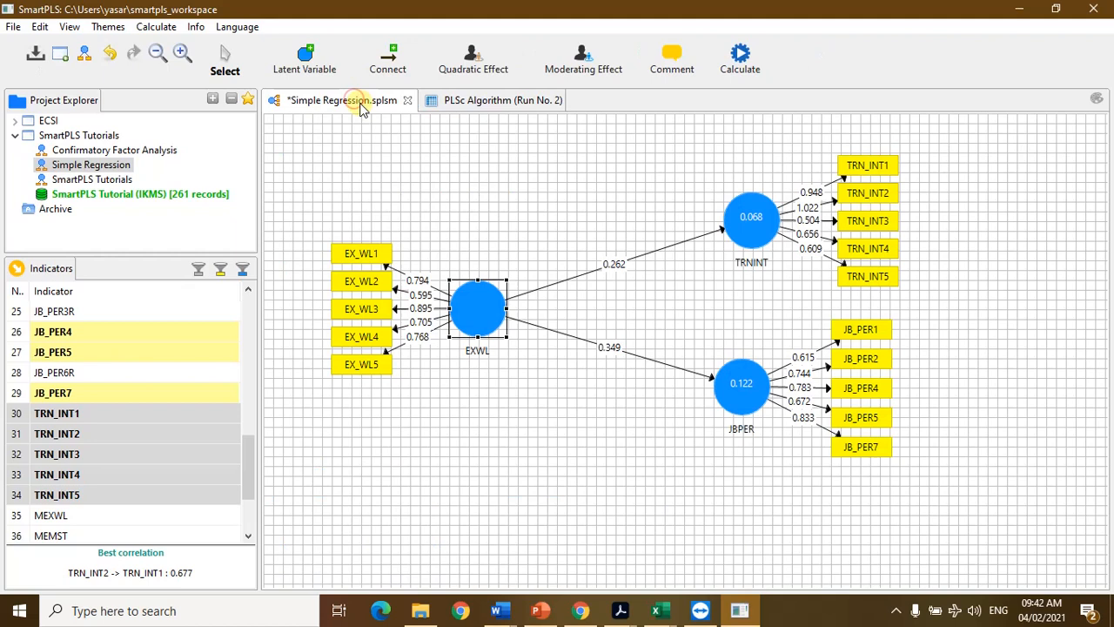
click(738, 58)
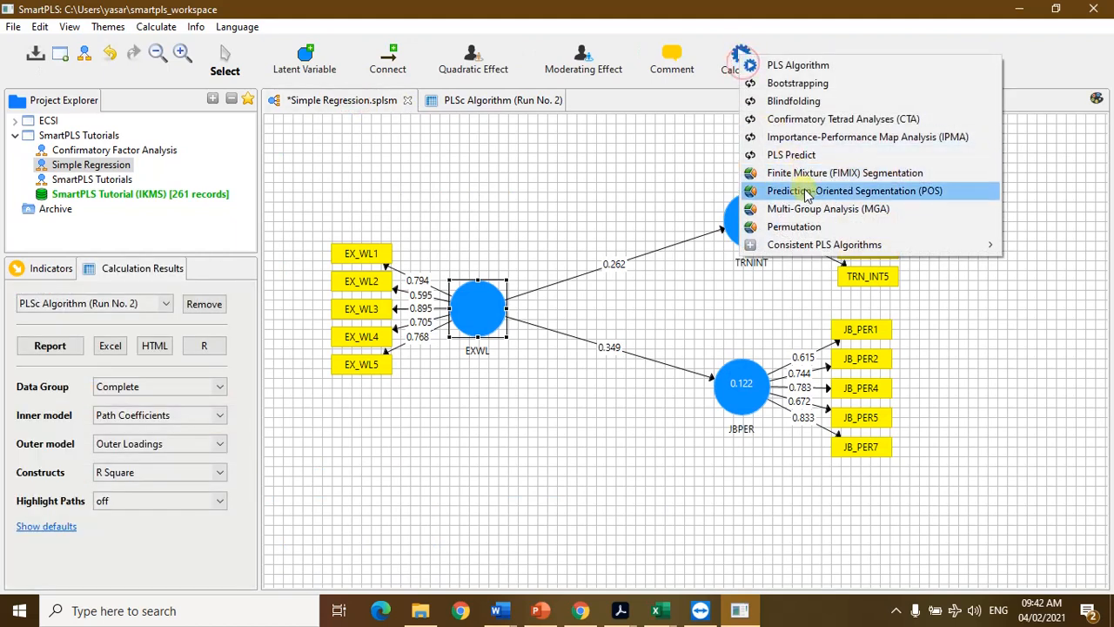
mouse_move(834, 246)
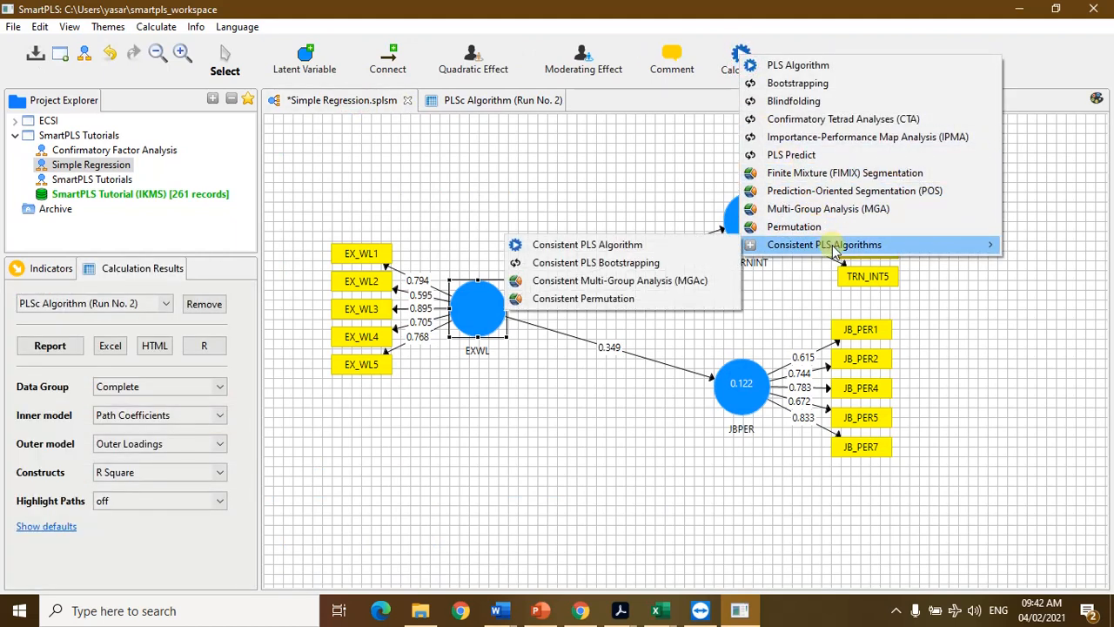
click(621, 264)
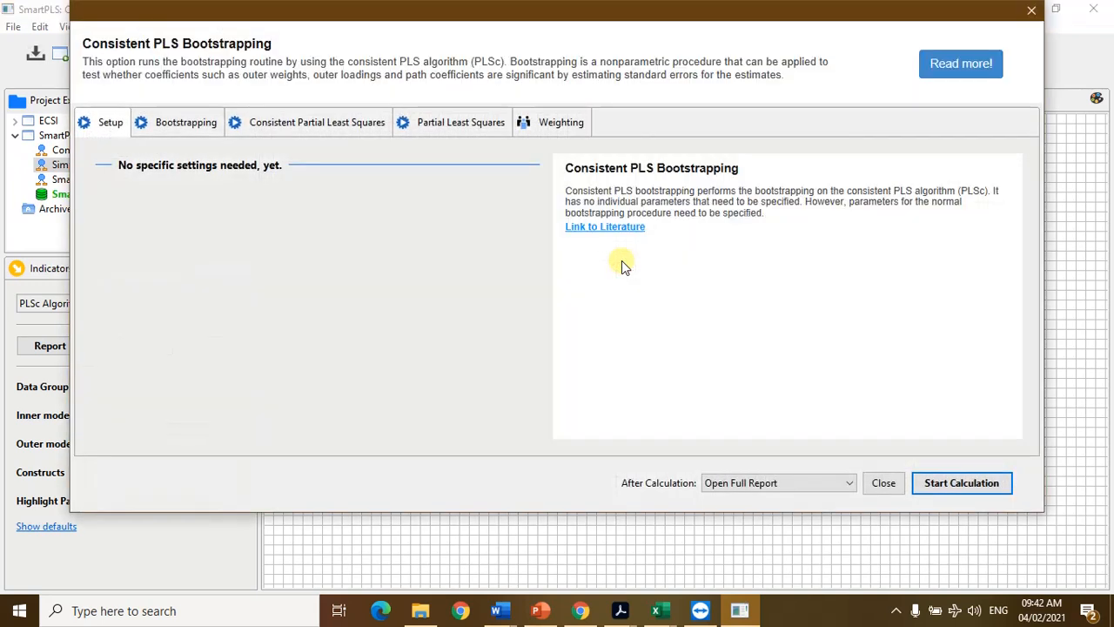
click(261, 121)
click(202, 122)
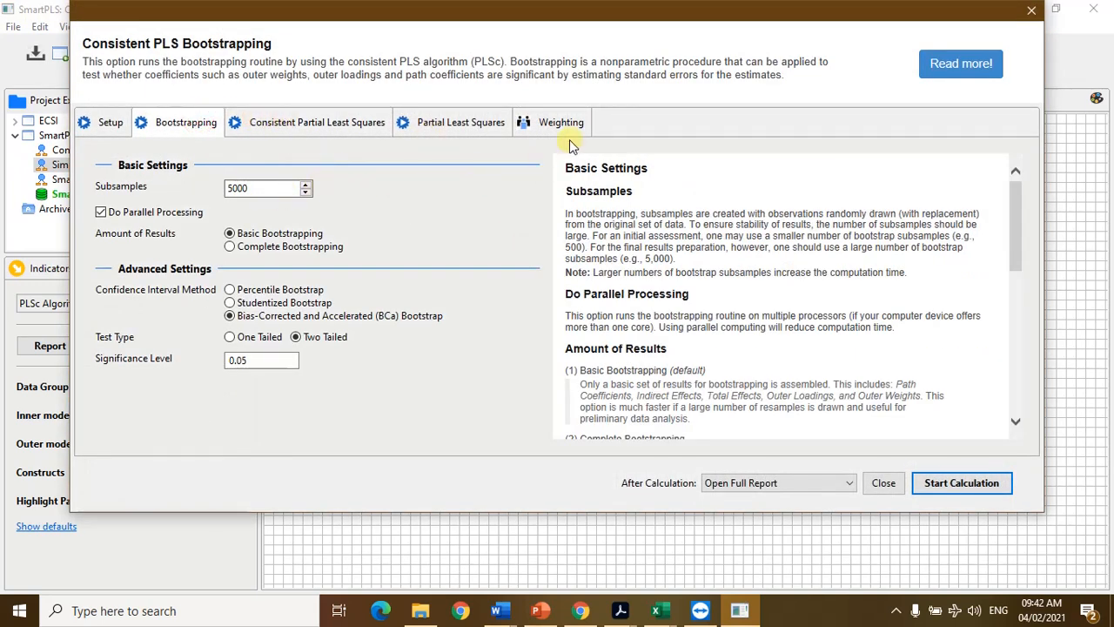
click(468, 124)
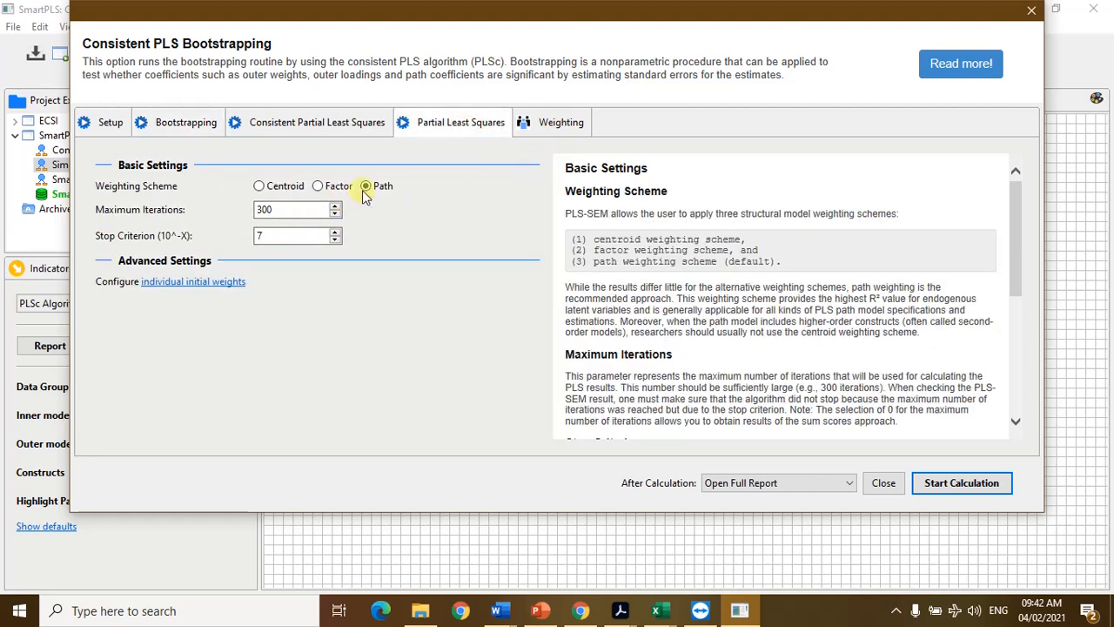
click(962, 482)
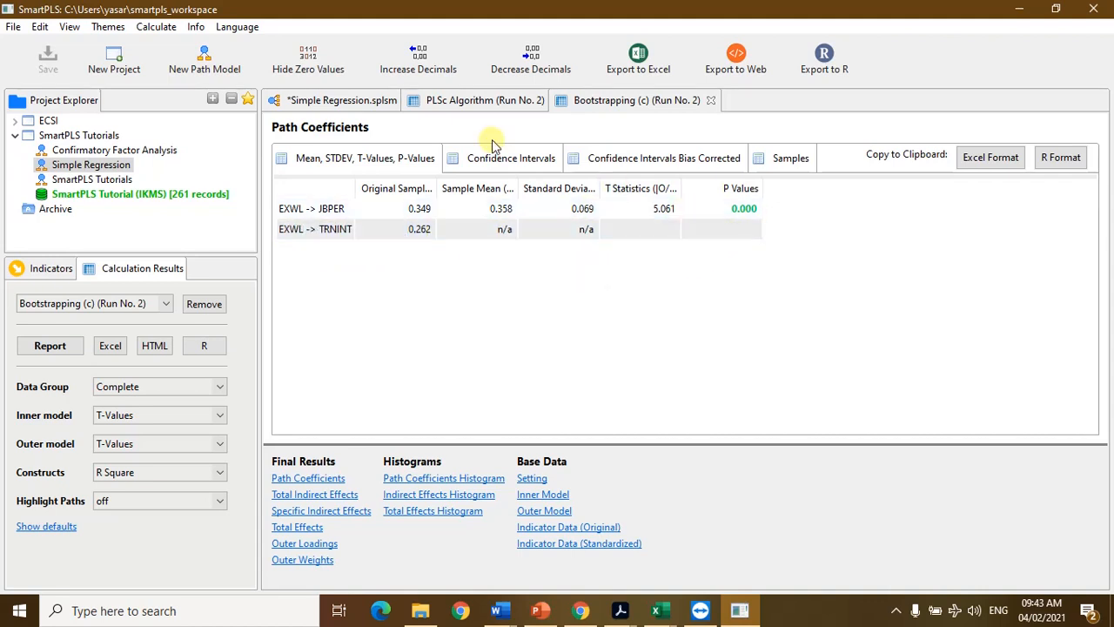
Step: Review the plain and bias-corrected confidence intervals of the bootstrapped path coefficients, and compare them with the T-values on the diagram
click(509, 158)
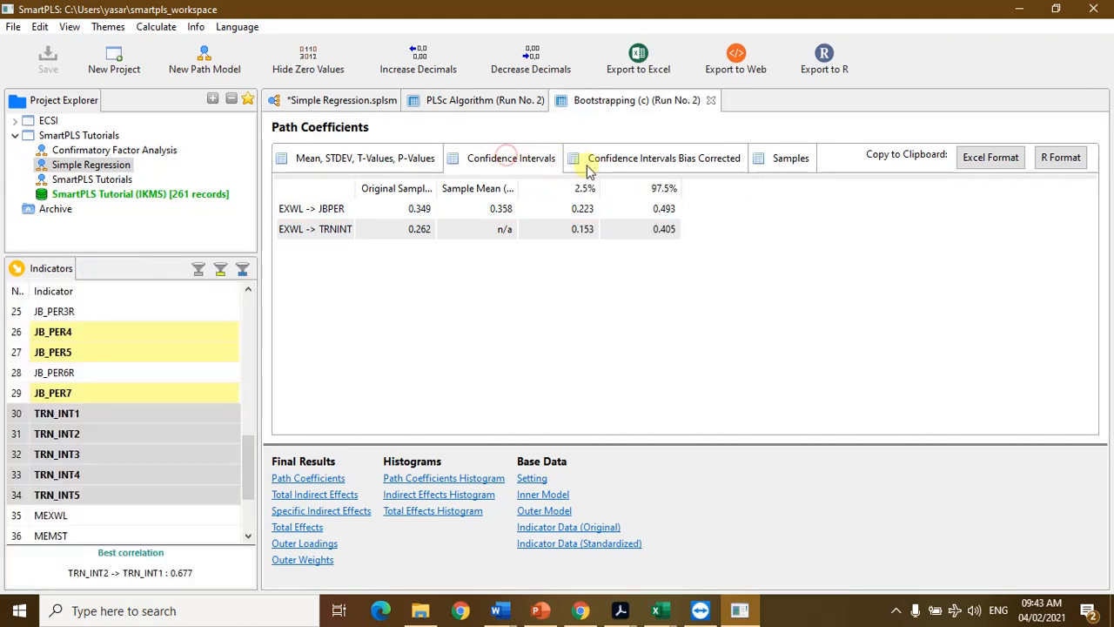
click(635, 162)
click(354, 102)
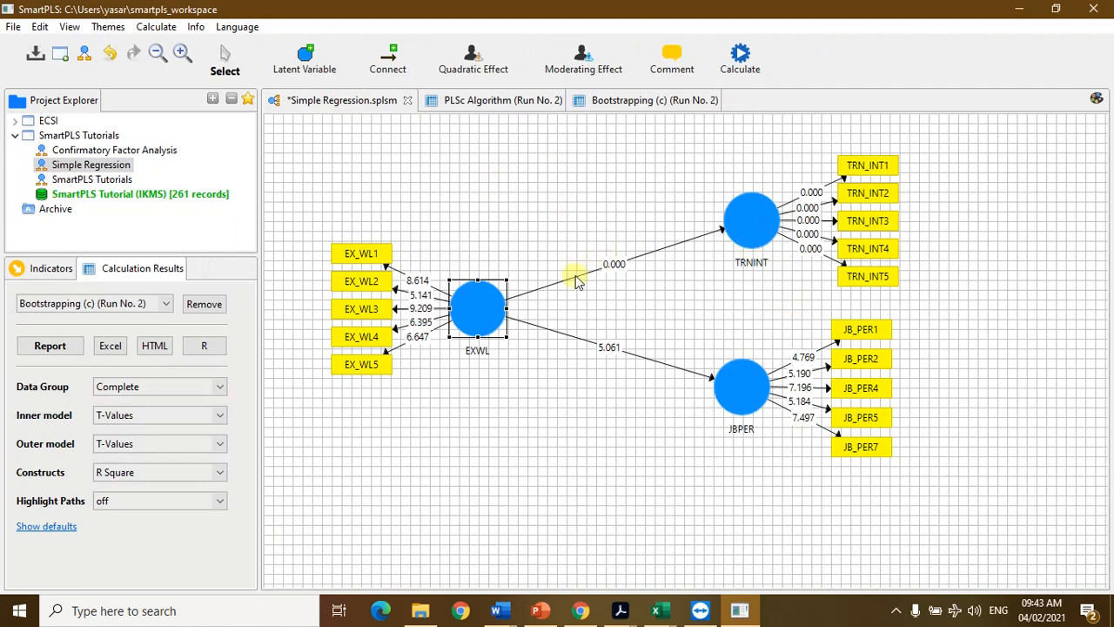
click(483, 102)
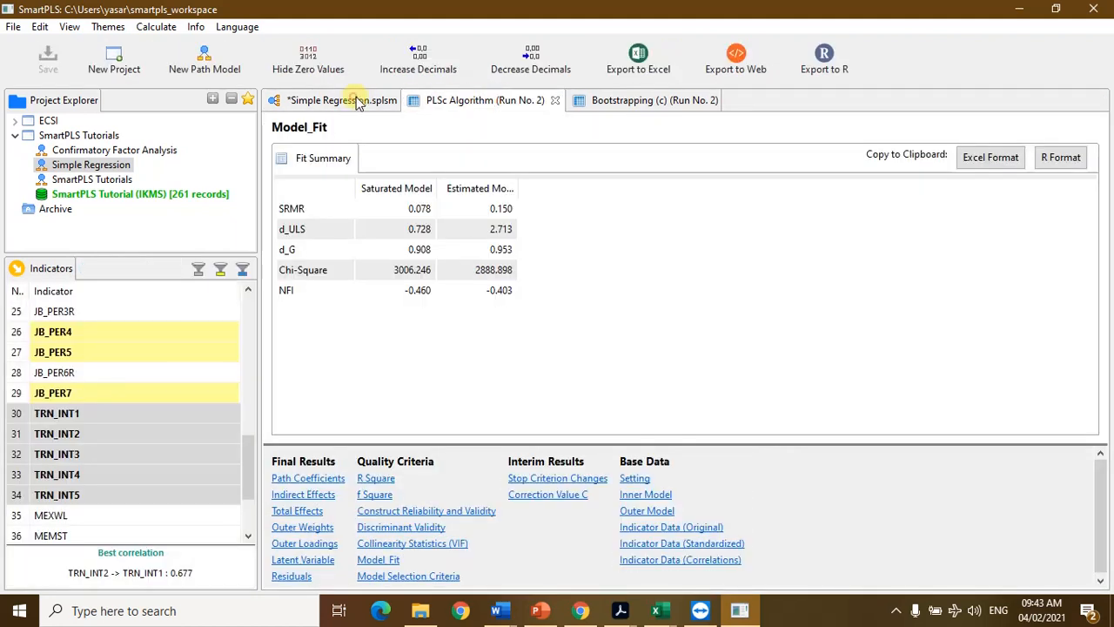
click(357, 101)
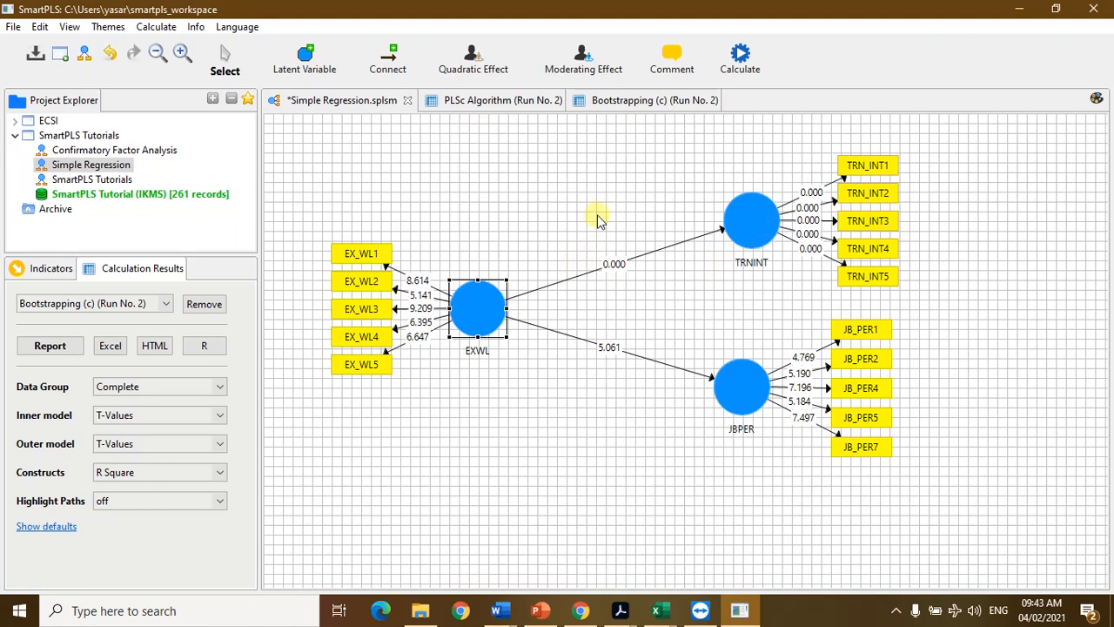
click(748, 379)
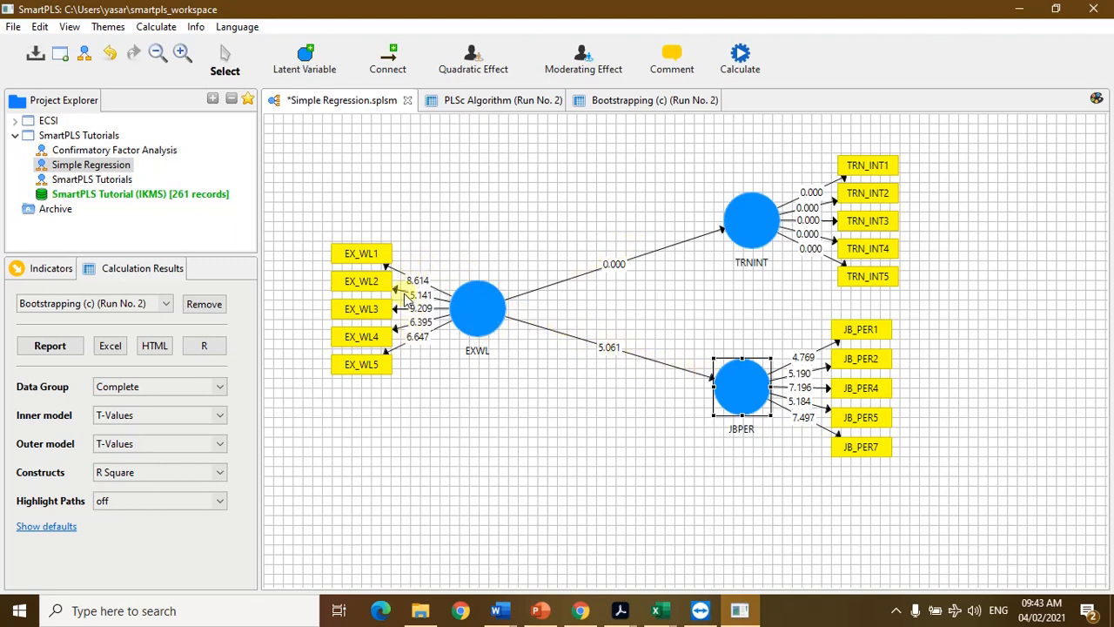
click(653, 100)
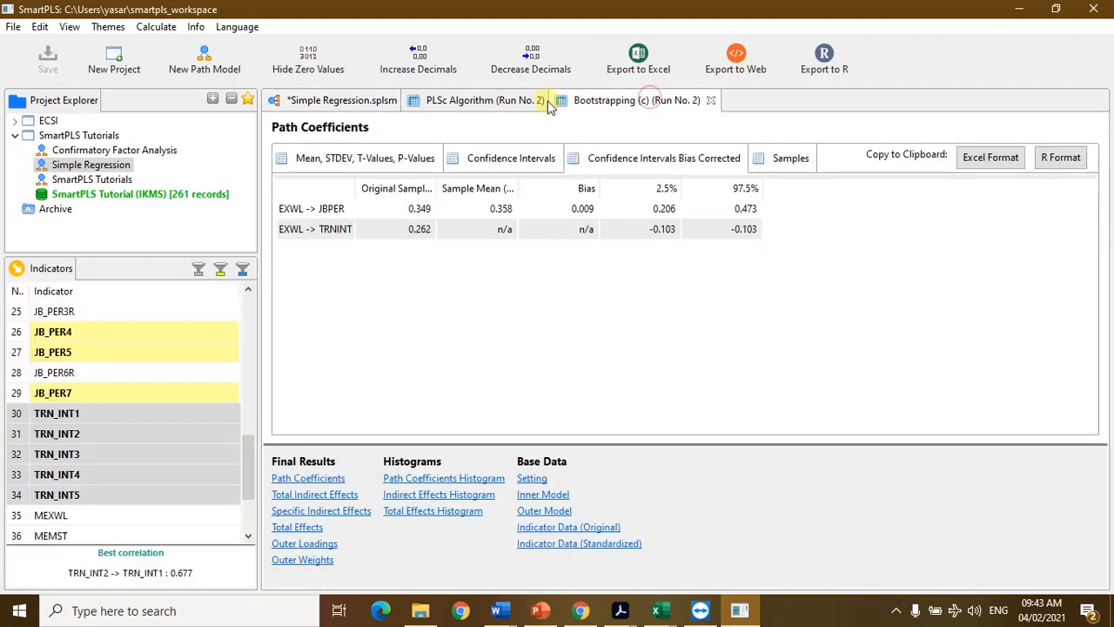
Step: Display Path Coefficients and P-Values for the inner model on the path diagram of the bootstrapping results
click(342, 100)
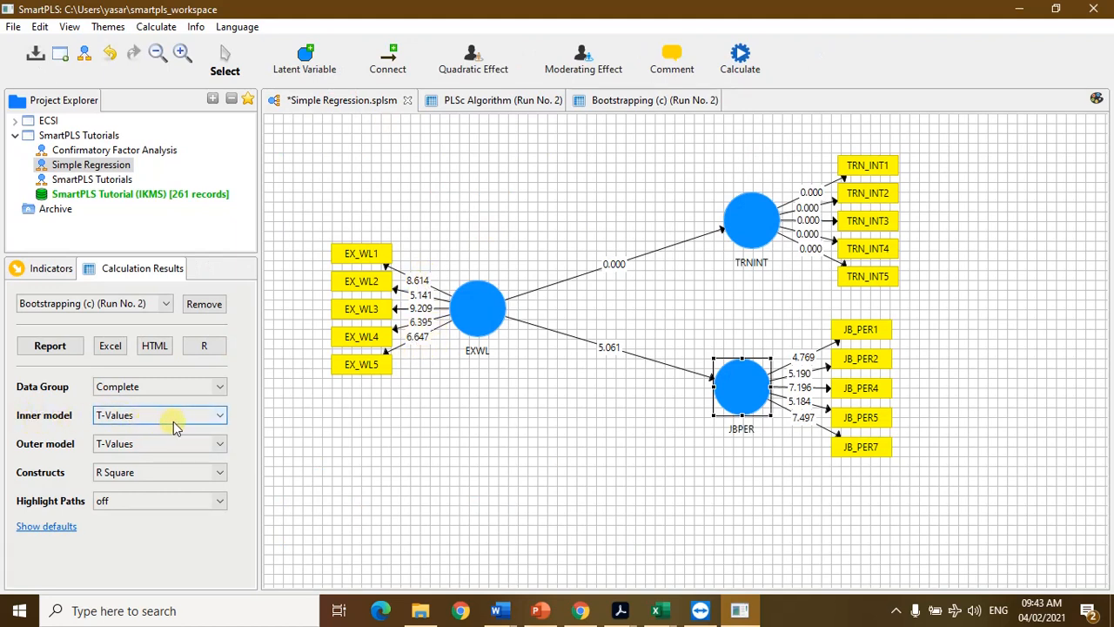
click(118, 444)
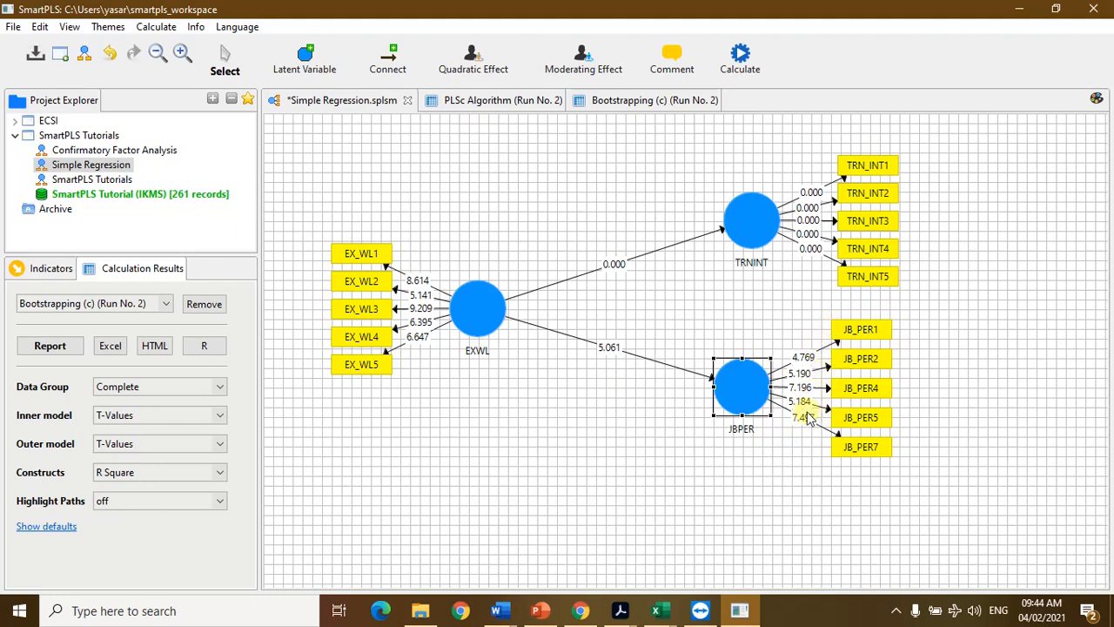
click(165, 419)
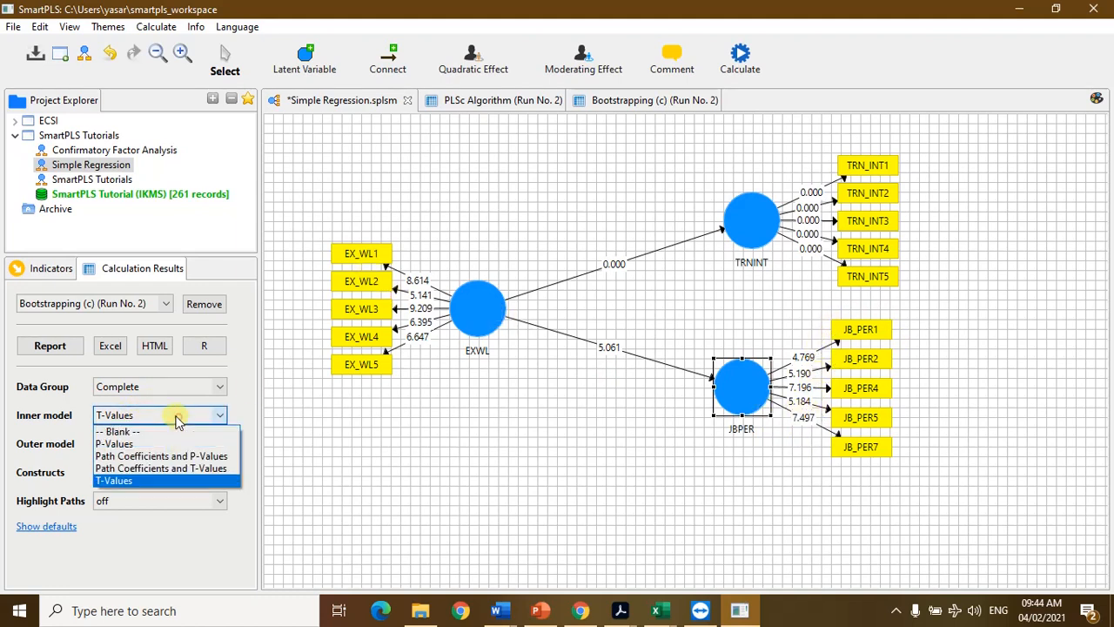
click(191, 459)
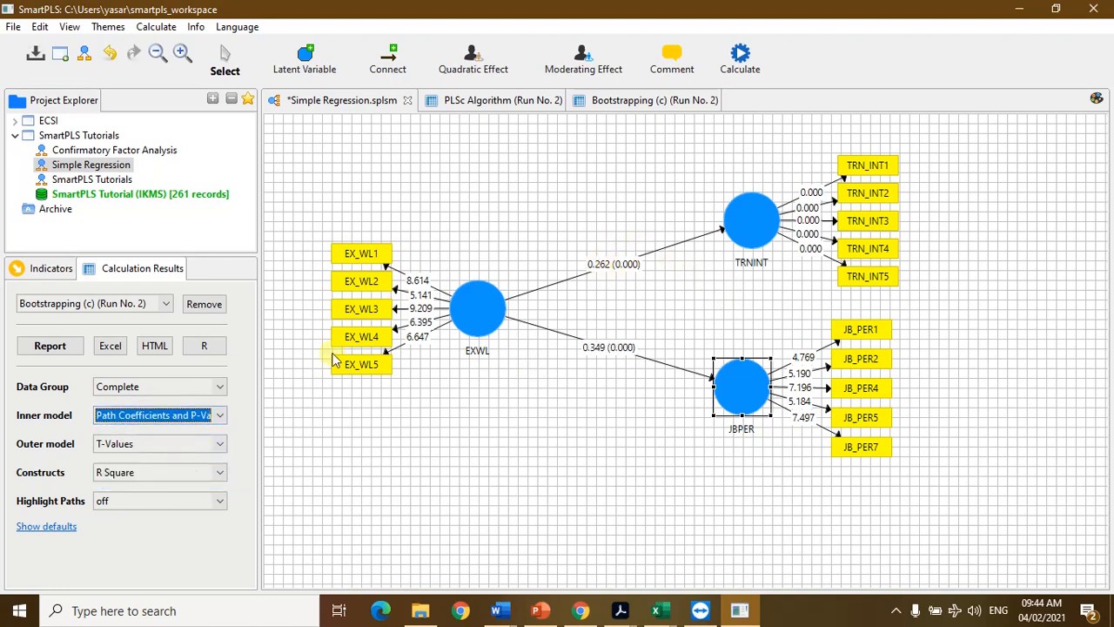